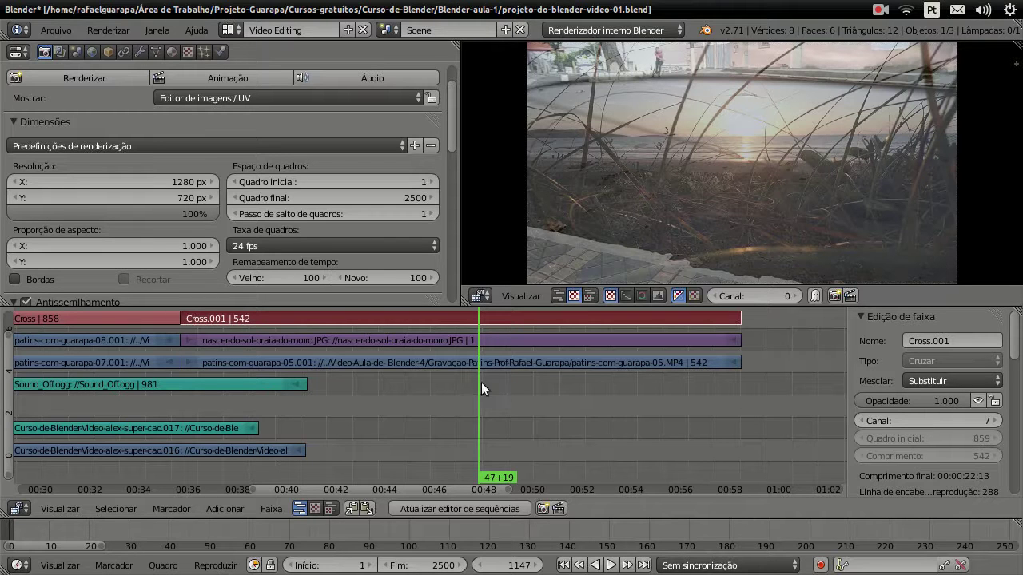
# Step: Delete the Cross.001 effect strip from the top channel and select the sunset image
pyautogui.press('x')
pyautogui.click(490, 321)
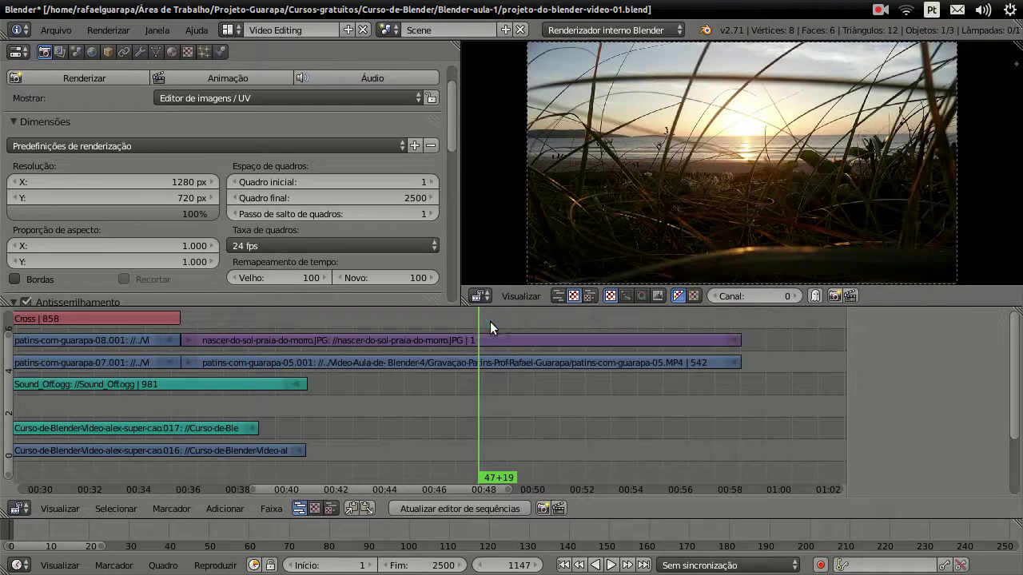
pyautogui.rightClick(481, 339)
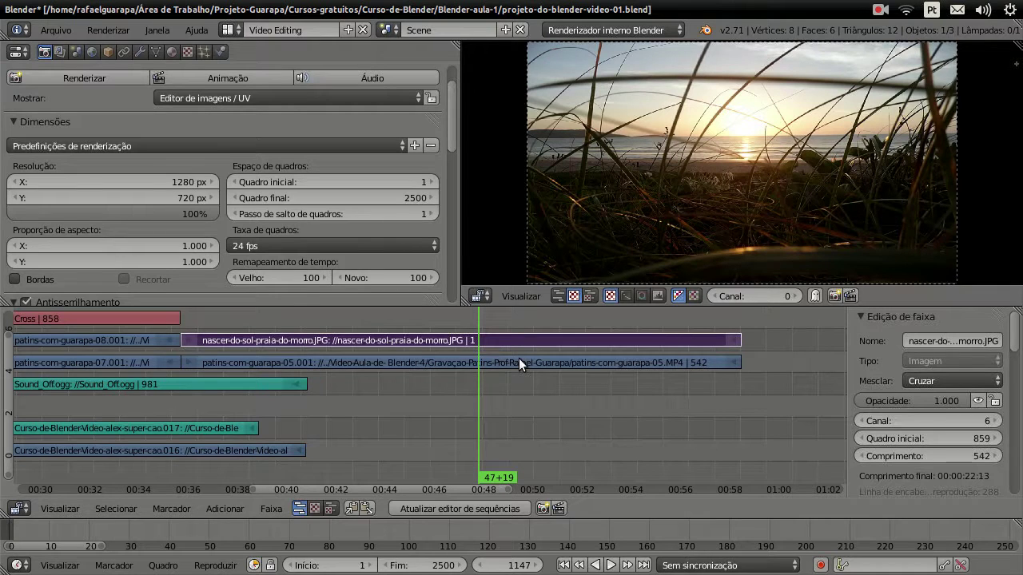
# Step: Undo the accidental move of the sunset image to channel 2, keeping it at frame 859
pyautogui.moveTo(311, 324); pyautogui.dragTo(272, 328)
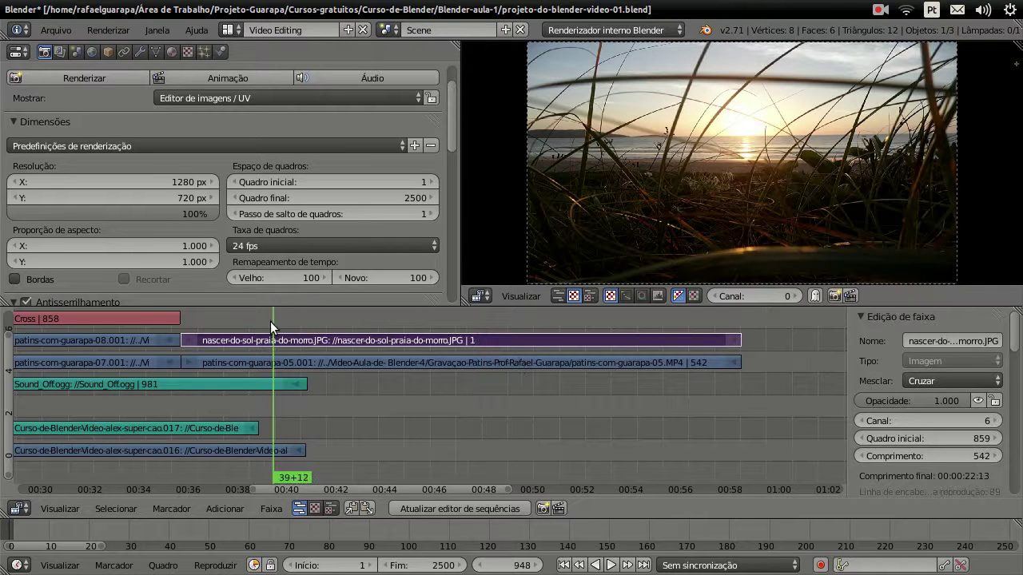
pyautogui.moveTo(312, 339); pyautogui.dragTo(484, 416, button='right')
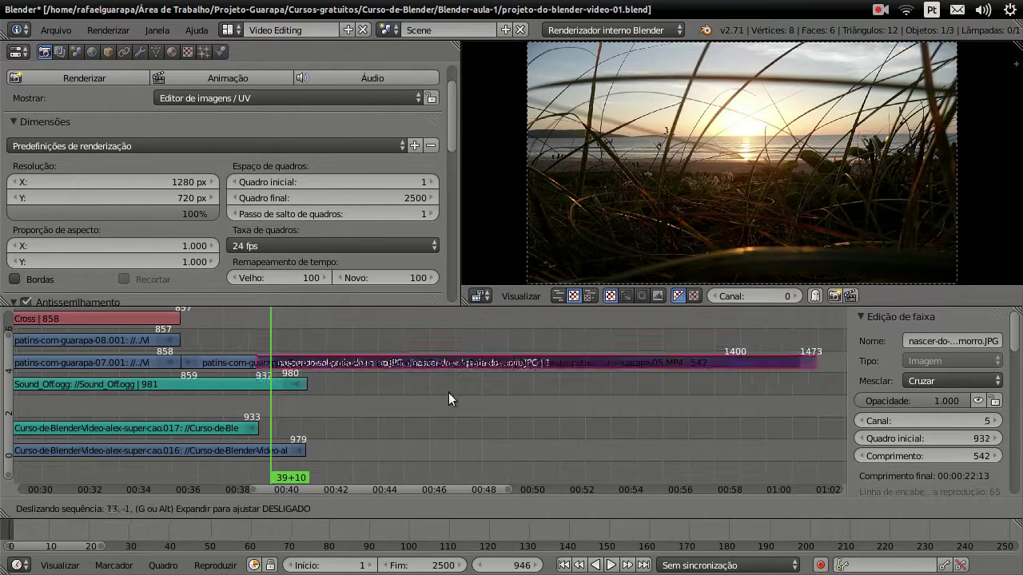
pyautogui.moveTo(297, 350); pyautogui.dragTo(418, 362)
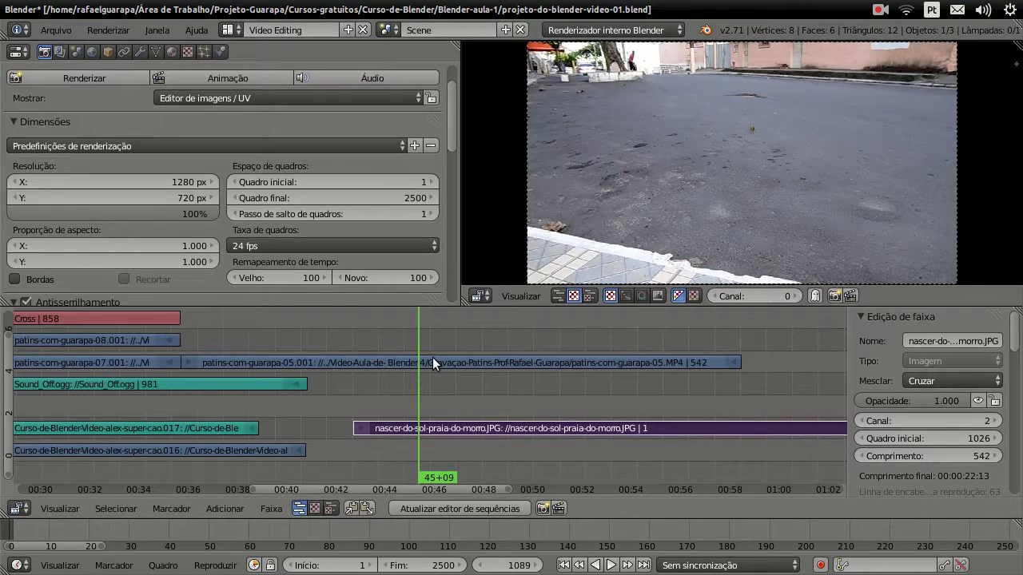
pyautogui.rightClick(432, 357)
pyautogui.hotkey('ctrl', 'z')
pyautogui.hotkey('ctrl', 'z')
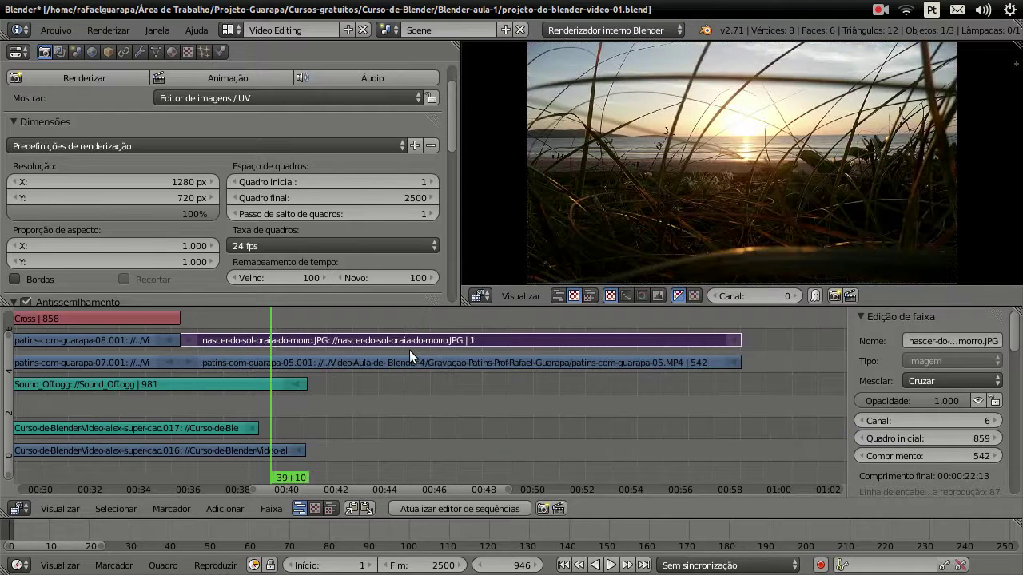
# Step: Cut patins-com-guarapa-05 at frame 1081, delete the left piece, and set its start frame to 859
pyautogui.click(409, 350)
pyautogui.rightClick(441, 359)
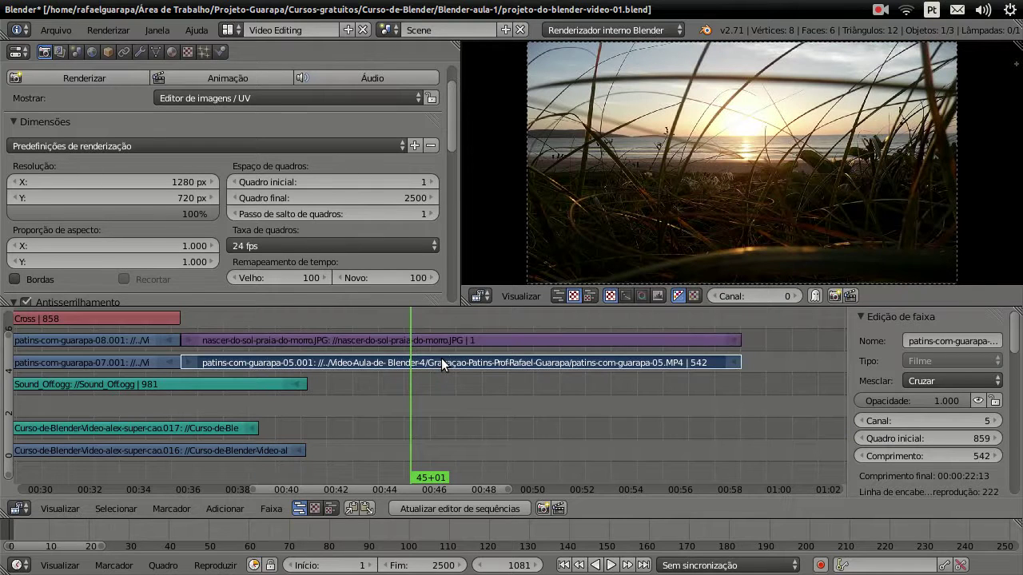
pyautogui.press('k')
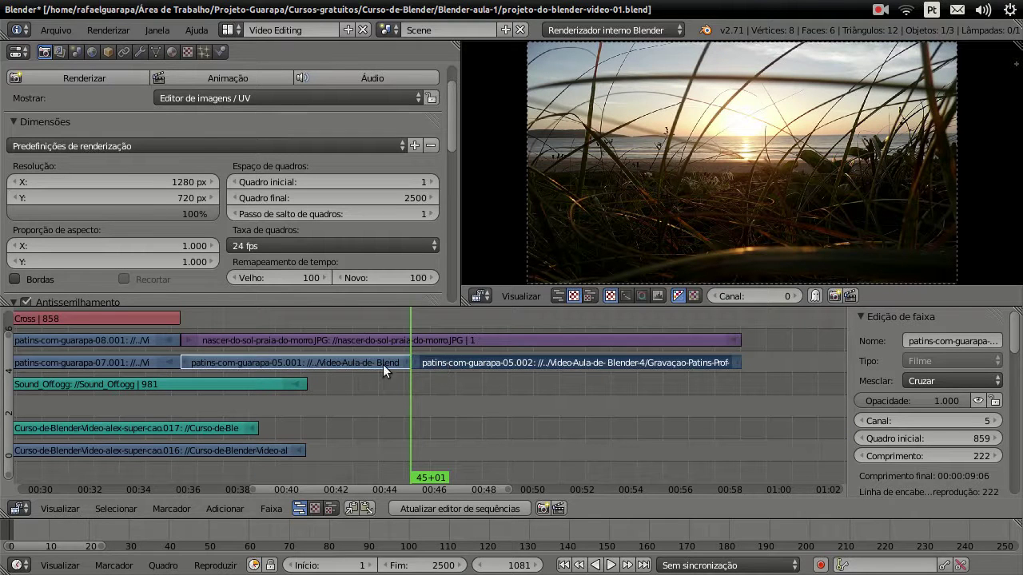
pyautogui.rightClick(380, 365)
pyautogui.press('x')
pyautogui.click(371, 361)
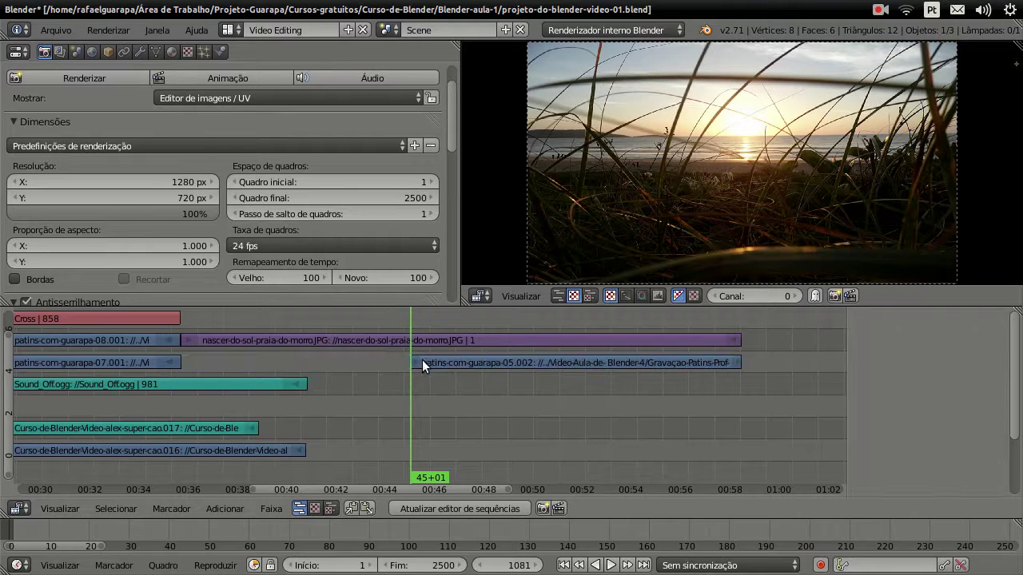
pyautogui.rightClick(454, 362)
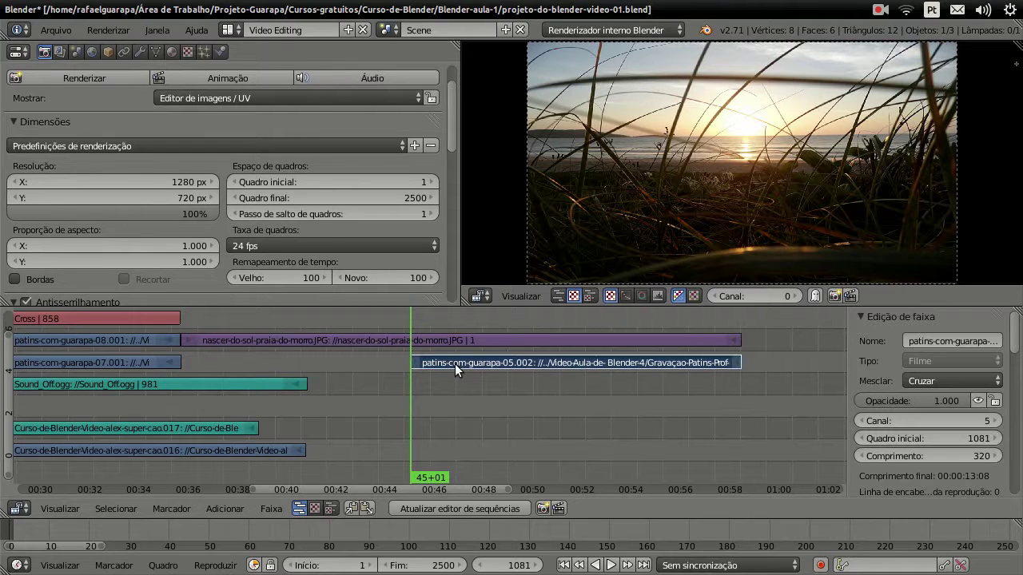
pyautogui.click(962, 441)
pyautogui.write('859')
pyautogui.press('Return')
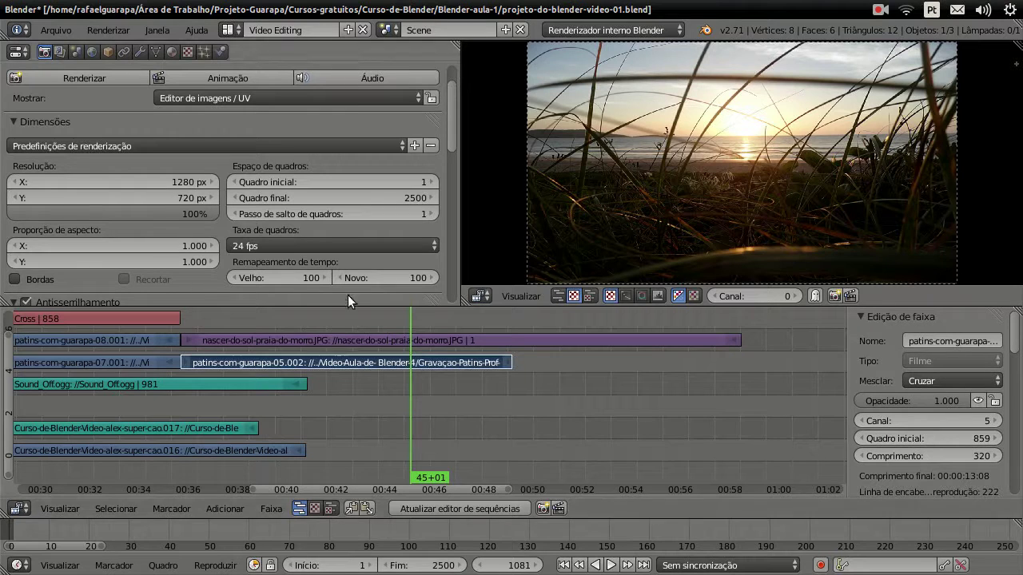
# Step: Cut the sunset image at the skating clip's end and delete its right piece
pyautogui.moveTo(516, 333); pyautogui.dragTo(512, 325)
pyautogui.rightClick(516, 335)
pyautogui.click(509, 322)
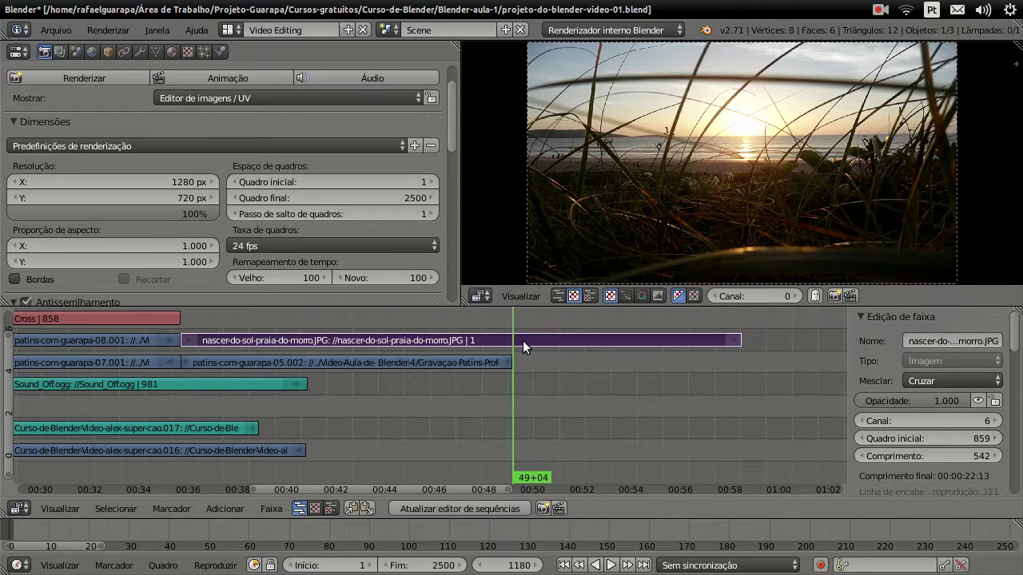
pyautogui.press('k')
pyautogui.rightClick(523, 340)
pyautogui.press('x')
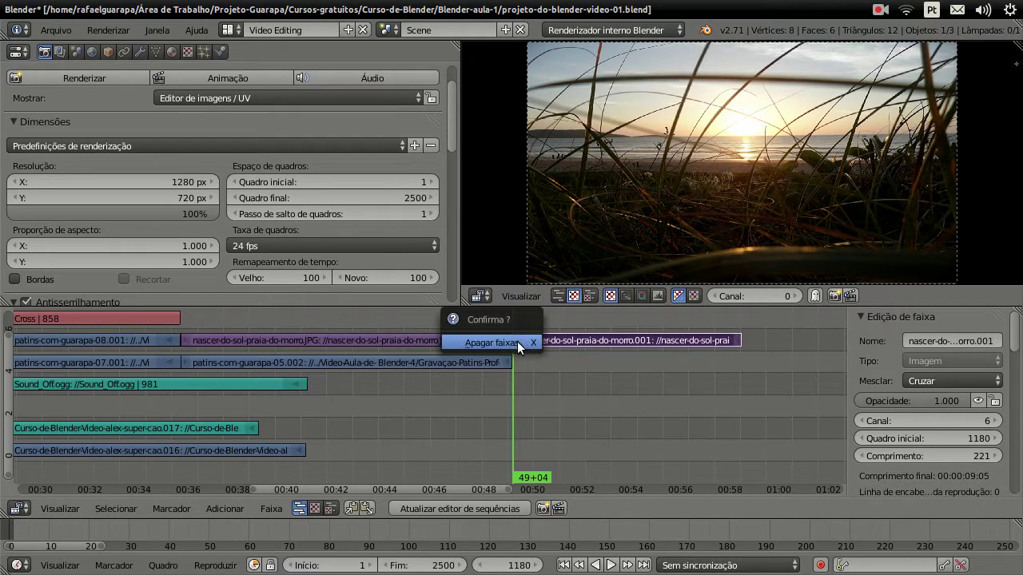
pyautogui.click(516, 342)
pyautogui.click(486, 336)
pyautogui.moveTo(202, 326); pyautogui.dragTo(184, 323)
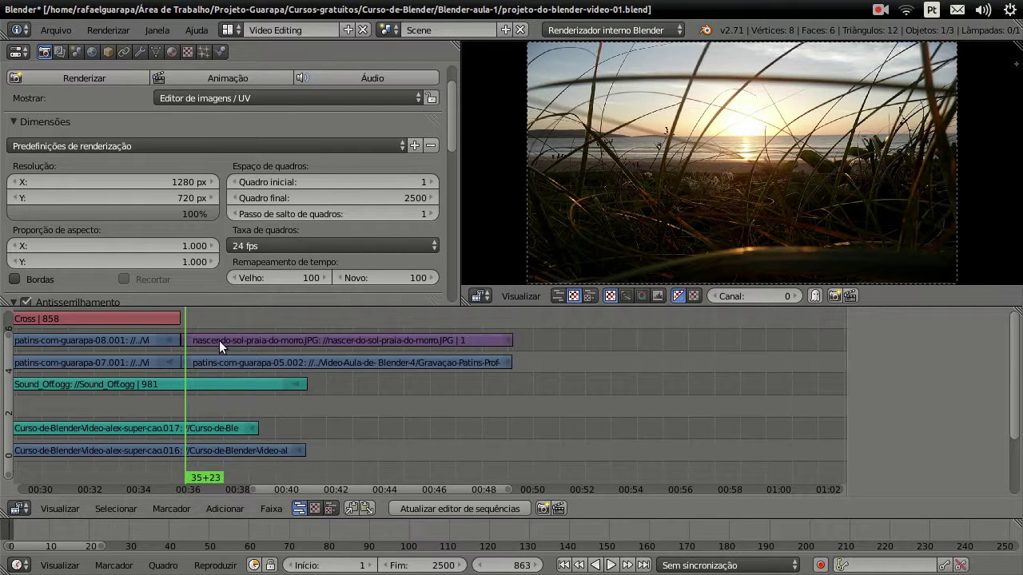
# Step: Add a Cross effect between the sunset image and patins-com-guarapa-05.002
pyautogui.rightClick(243, 338)
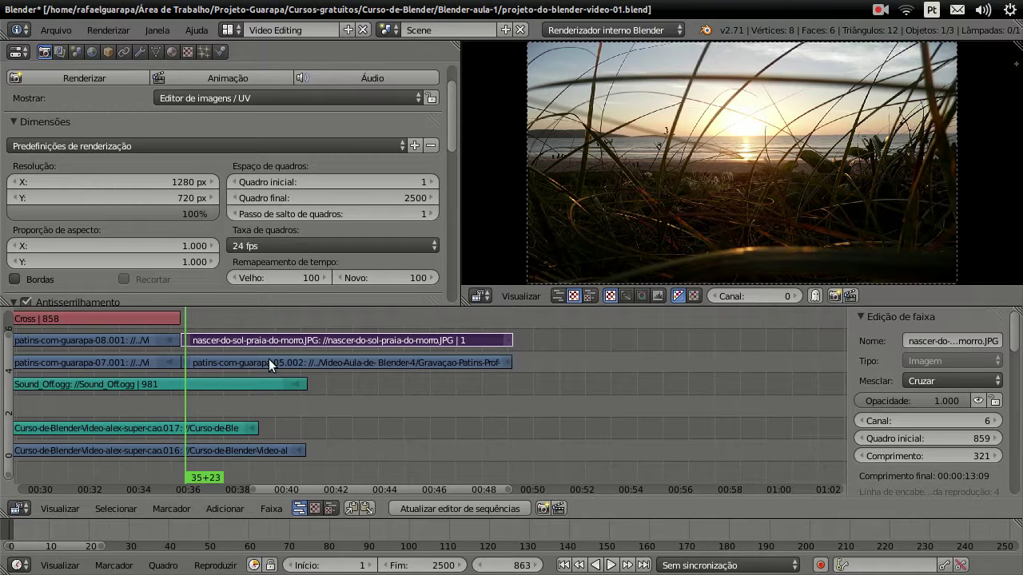
pyautogui.rightClick(268, 359)
pyautogui.click(228, 513)
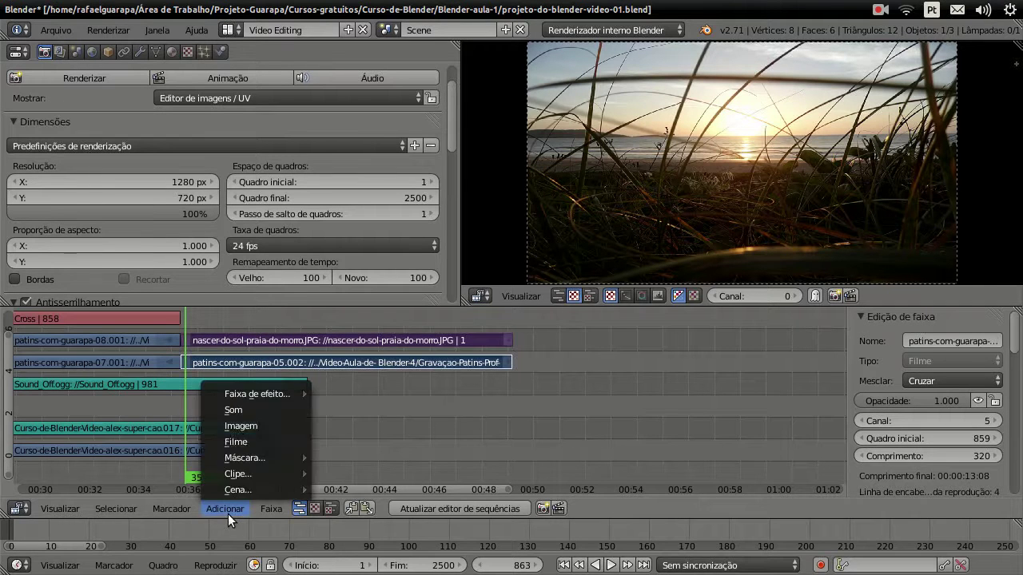
pyautogui.moveTo(256, 393)
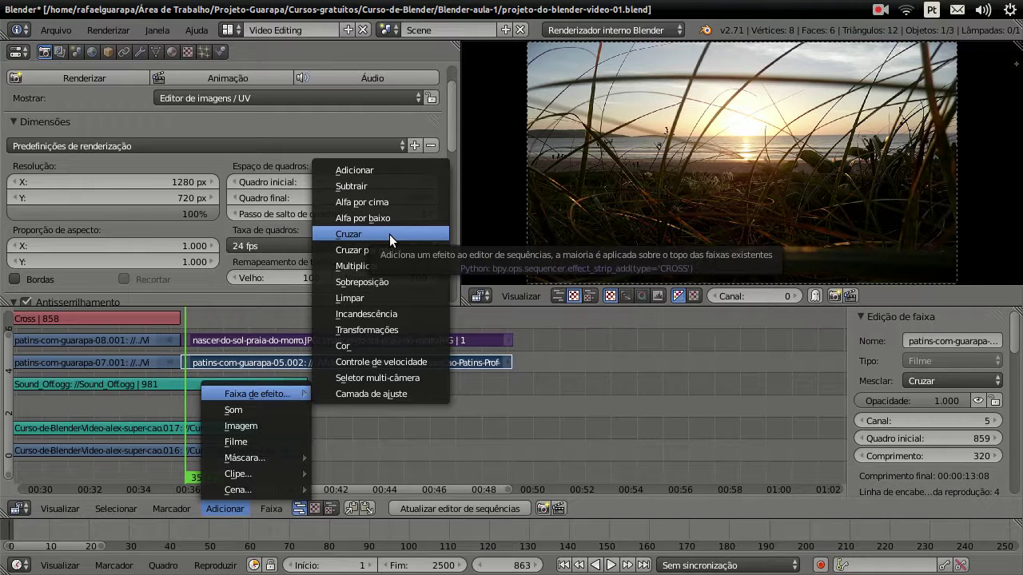
pyautogui.click(389, 234)
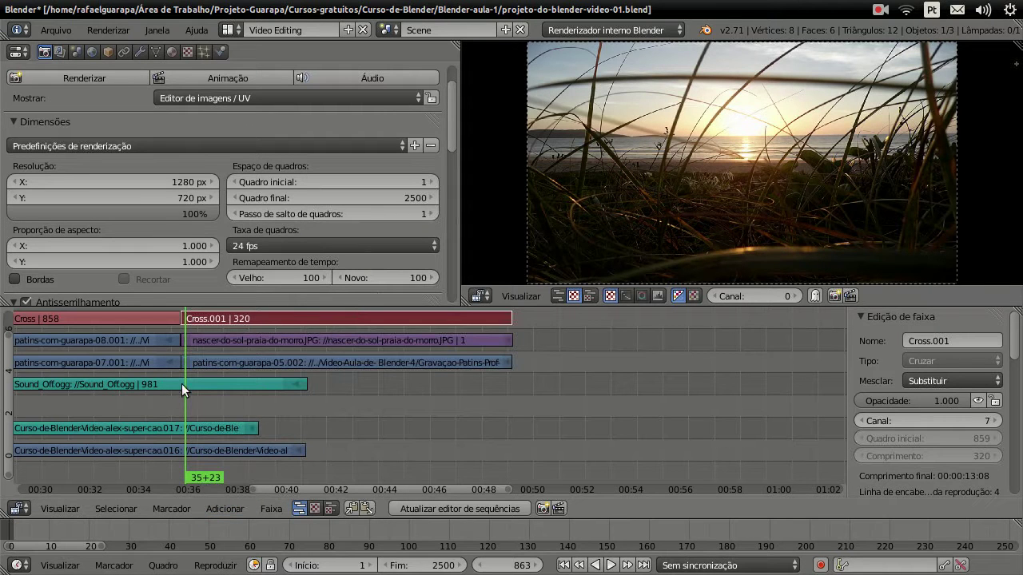
# Step: Scrub to frame 850 and select the nearby sunset and patins-com-guarapa-08.001 strips
pyautogui.moveTo(184, 408); pyautogui.dragTo(171, 408)
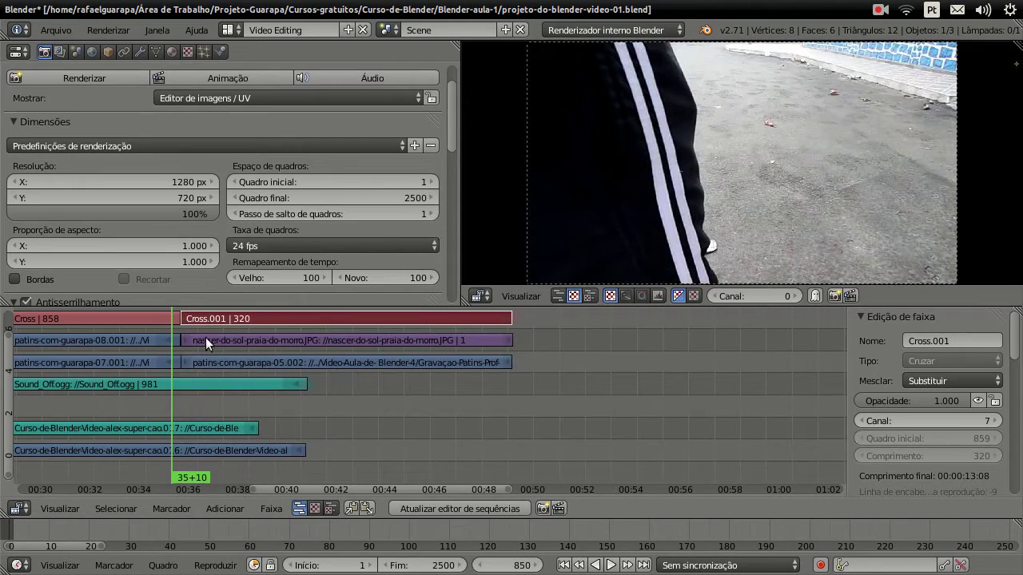
pyautogui.rightClick(205, 342)
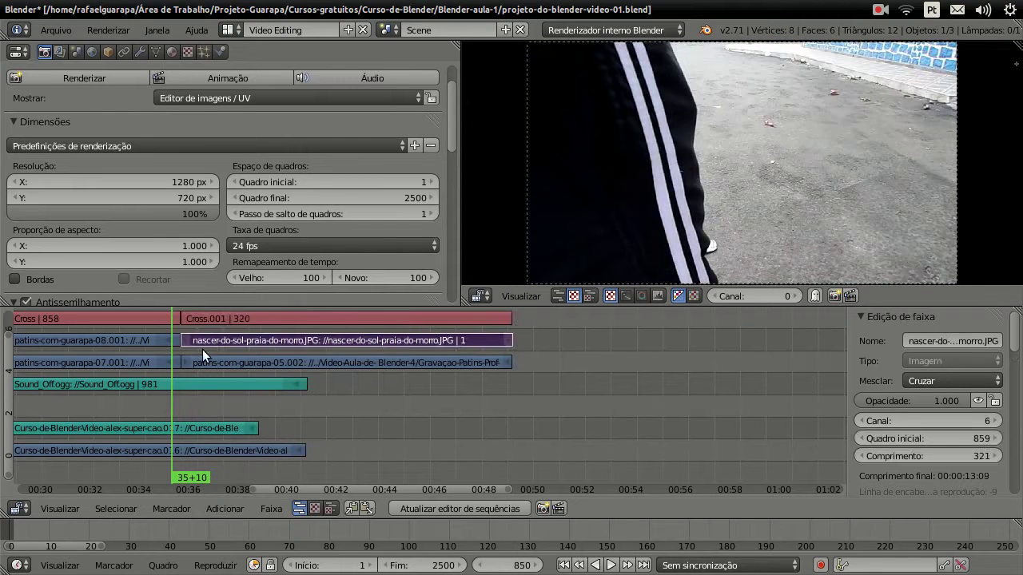
pyautogui.rightClick(126, 334)
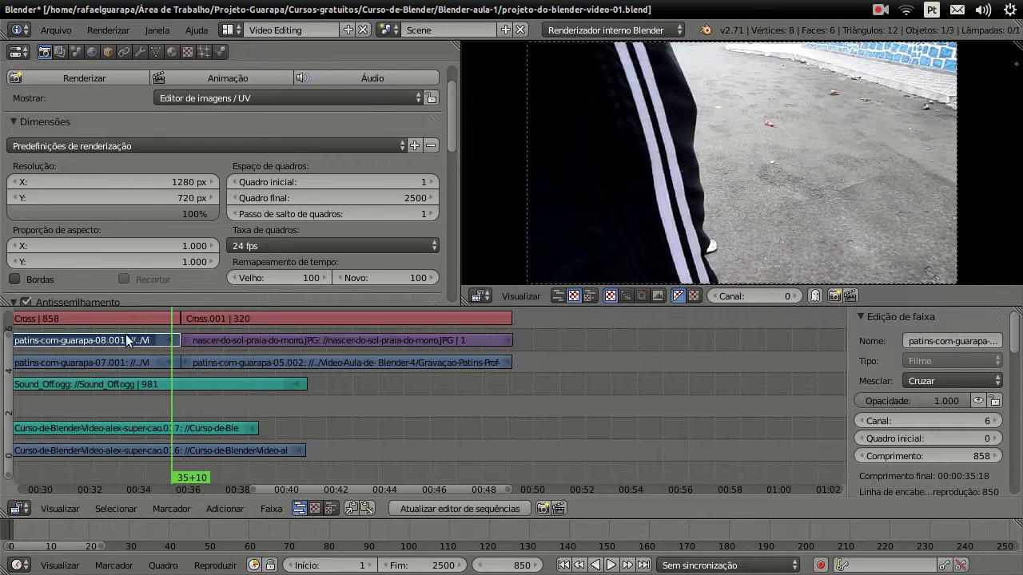
pyautogui.rightClick(139, 358)
pyautogui.rightClick(173, 340)
pyautogui.press('Right')
pyautogui.press('Right')
pyautogui.press('Right')
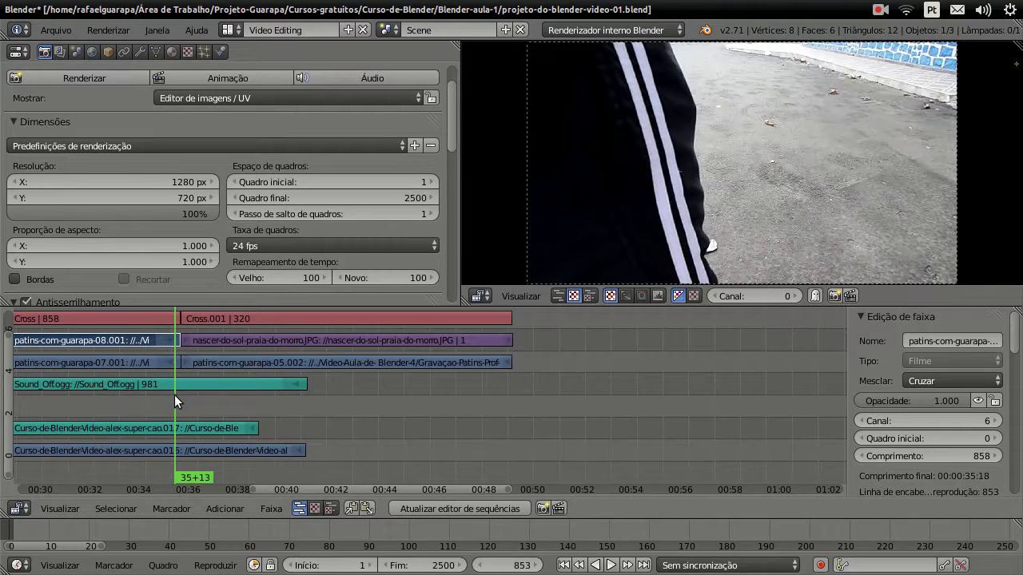
# Step: Play back the crossfade, pausing at frames 1055 and 1117, then bring up the effect strip list
pyautogui.click(609, 565)
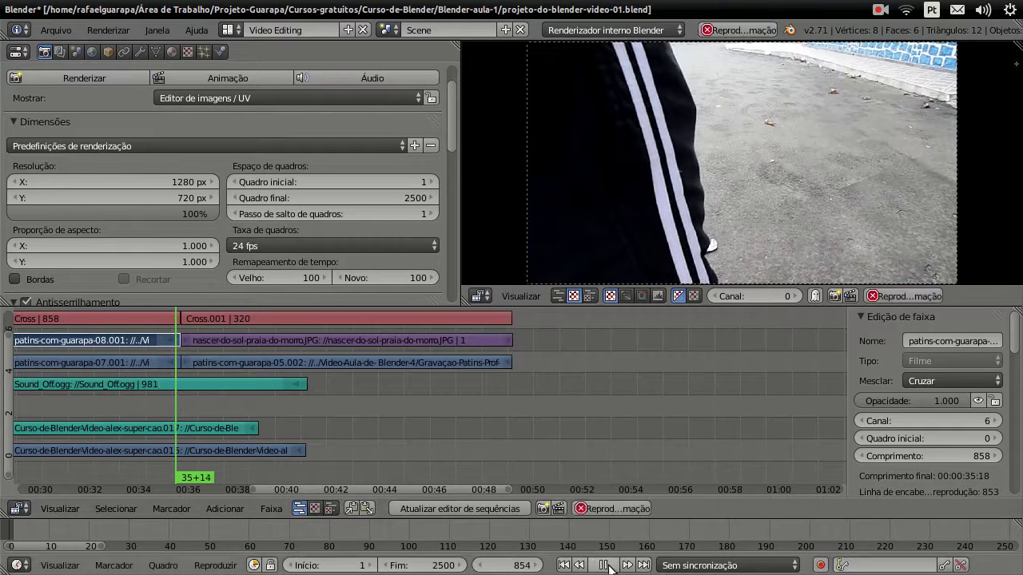
pyautogui.click(607, 566)
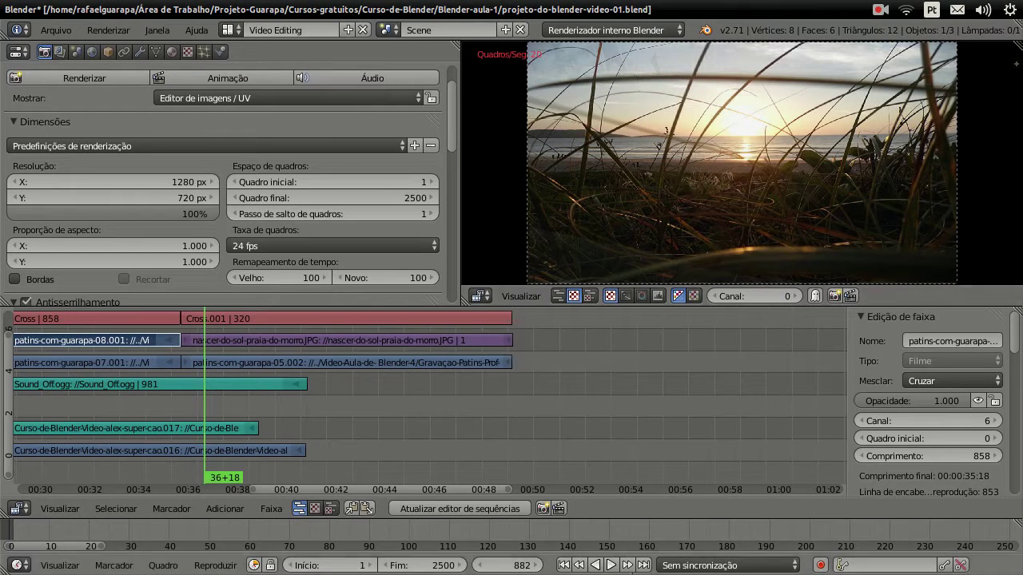
pyautogui.click(610, 564)
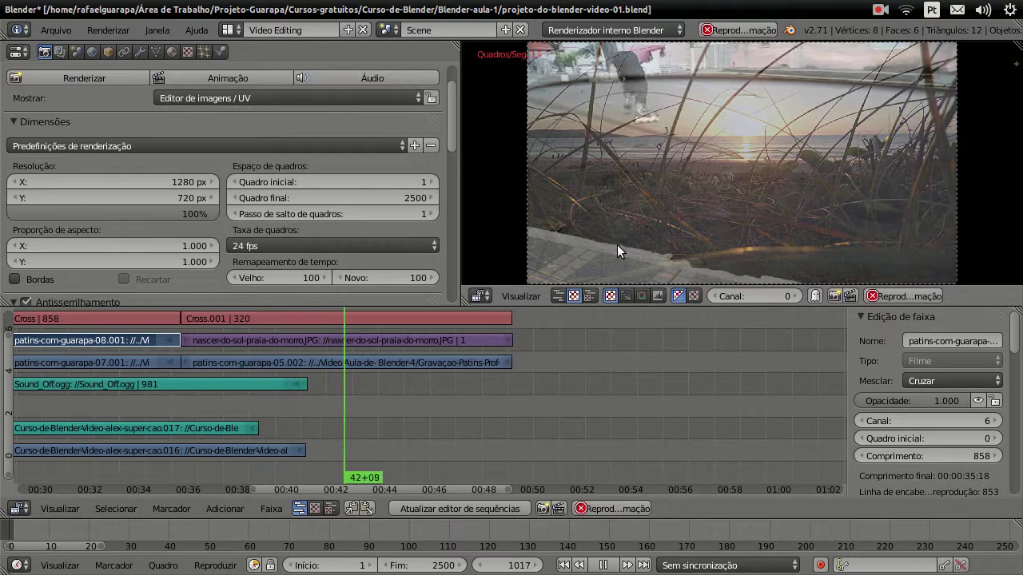
pyautogui.click(601, 565)
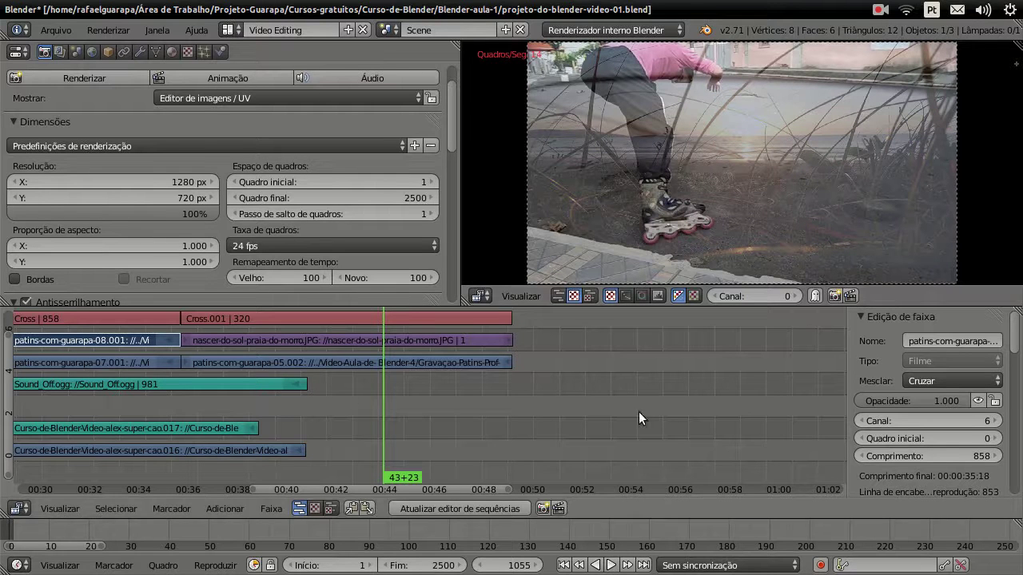
pyautogui.click(611, 565)
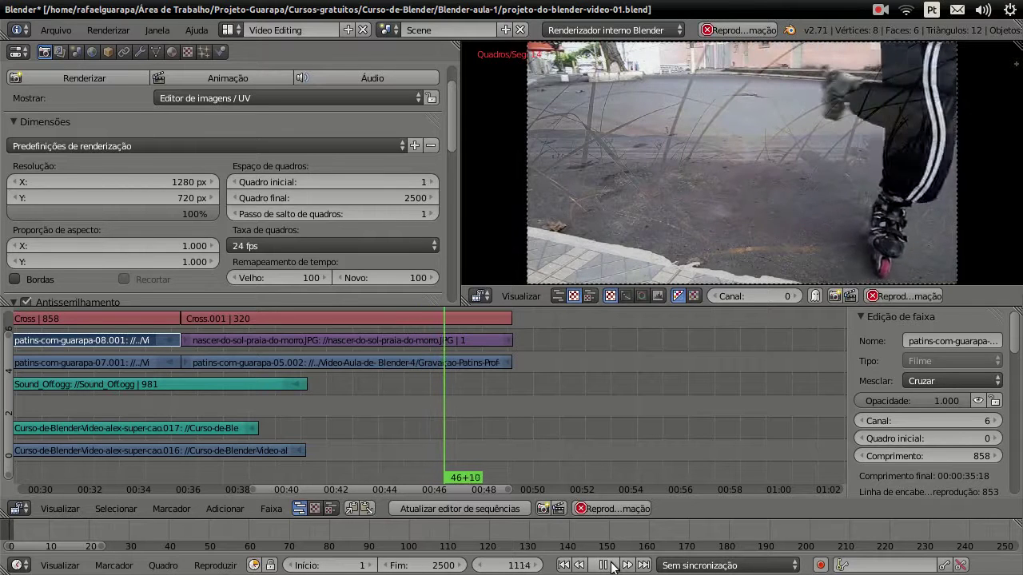
pyautogui.click(611, 565)
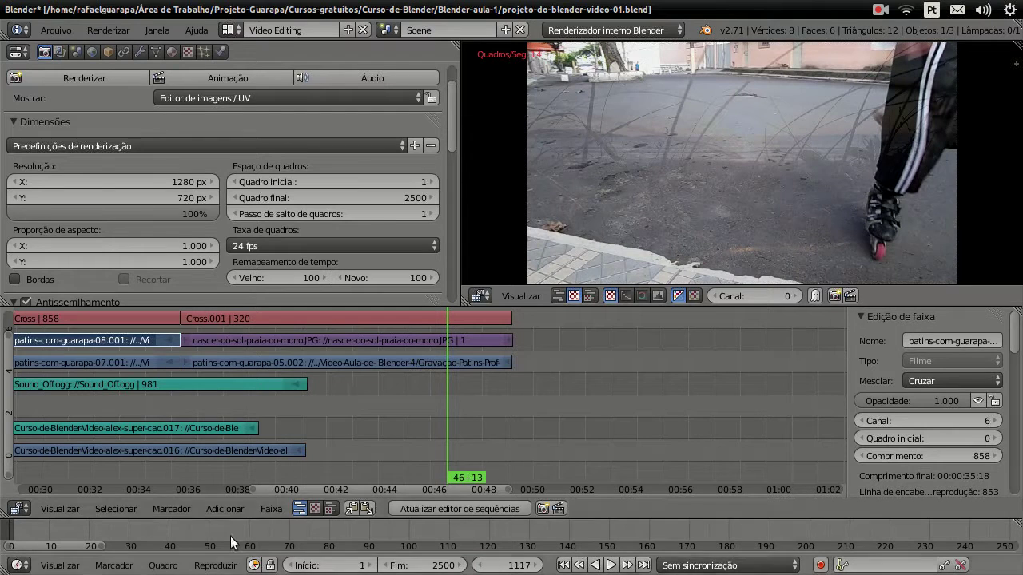
pyautogui.click(227, 510)
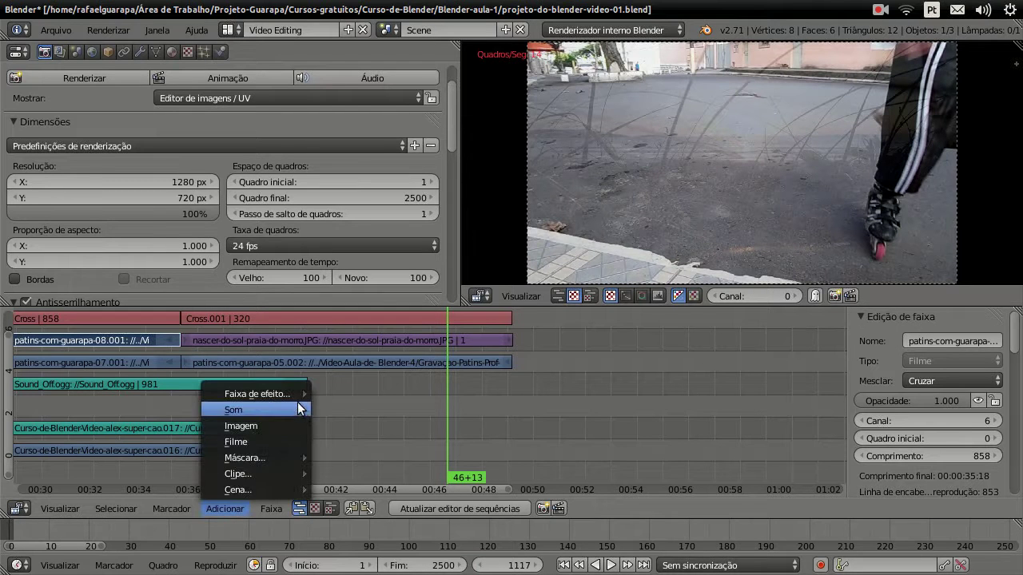
pyautogui.moveTo(256, 394)
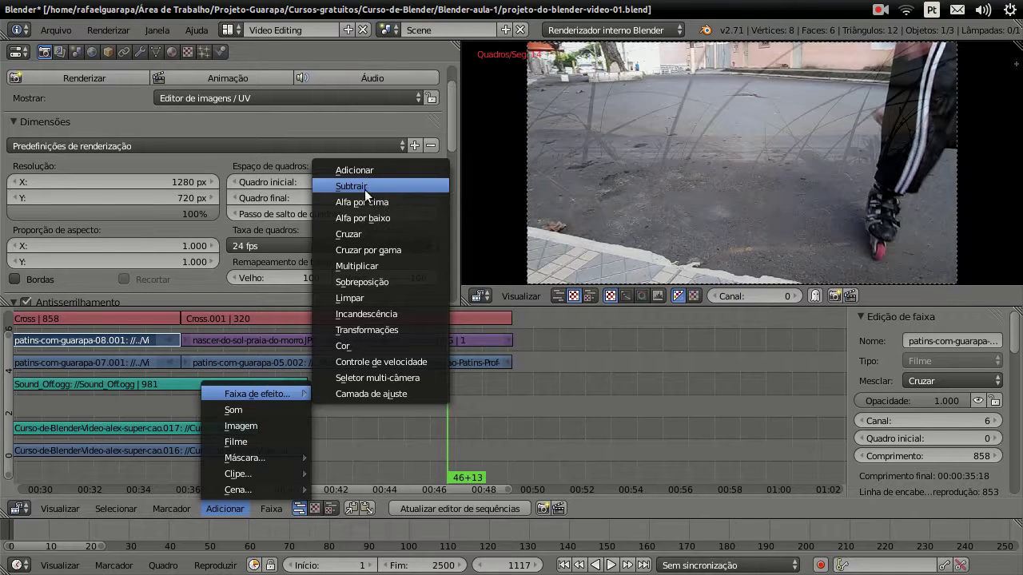
# Step: Dismiss the Add menu, select patins-com-guarapa-05.002, and scrub around frames 1129–1190
pyautogui.click(529, 332)
pyautogui.moveTo(526, 334); pyautogui.dragTo(522, 341)
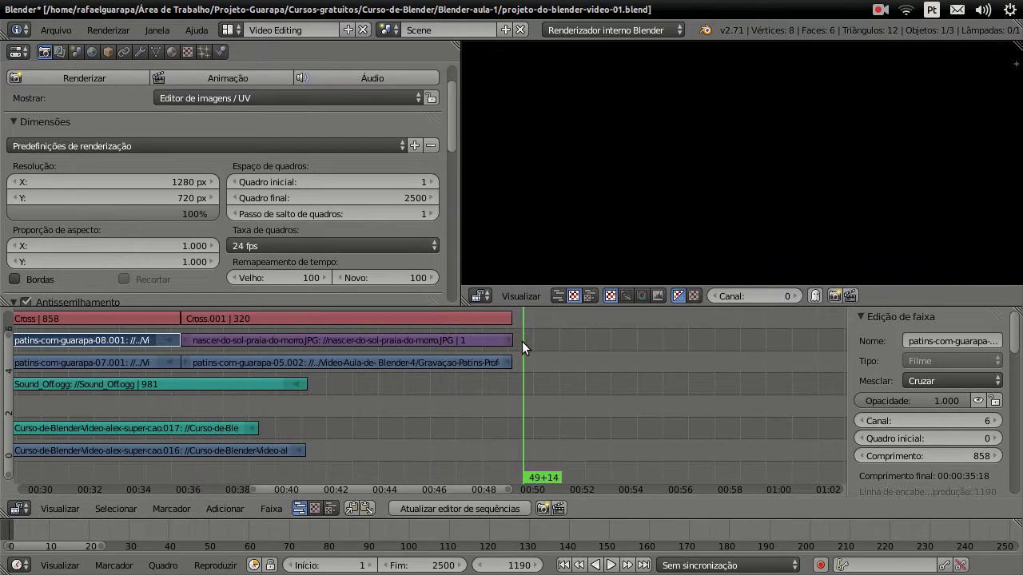
pyautogui.rightClick(472, 365)
pyautogui.moveTo(486, 387); pyautogui.dragTo(458, 382)
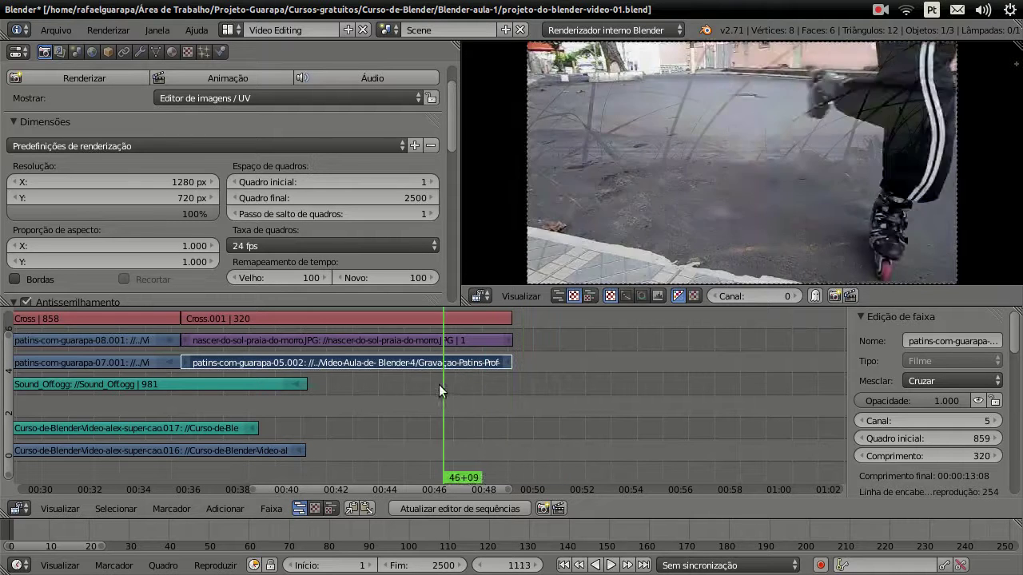
pyautogui.press('Right')
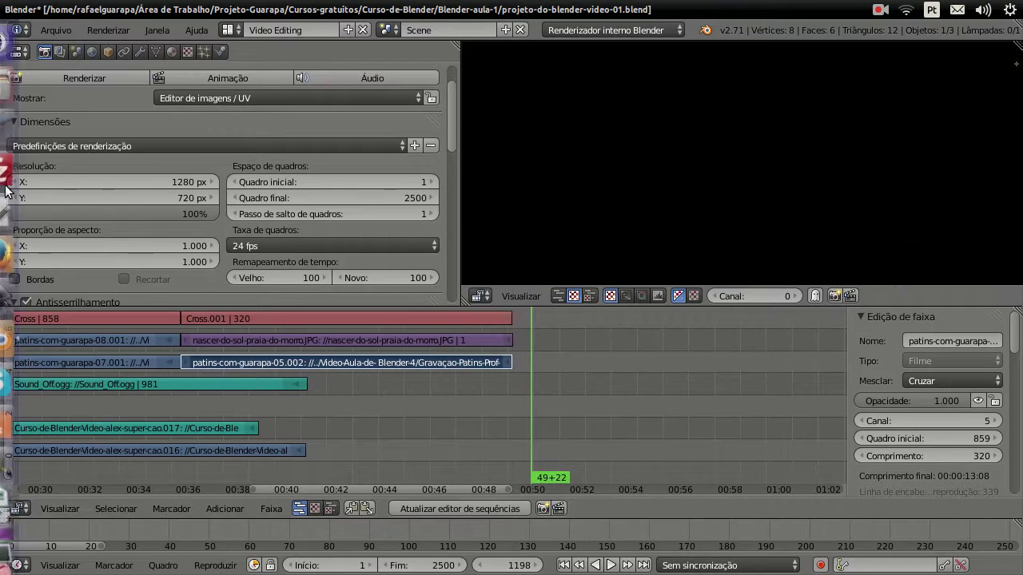
# Step: Step through the skating clips in Files from 05 to patins-com-guarapa-03.MP4, then return to Blender
pyautogui.click(23, 84)
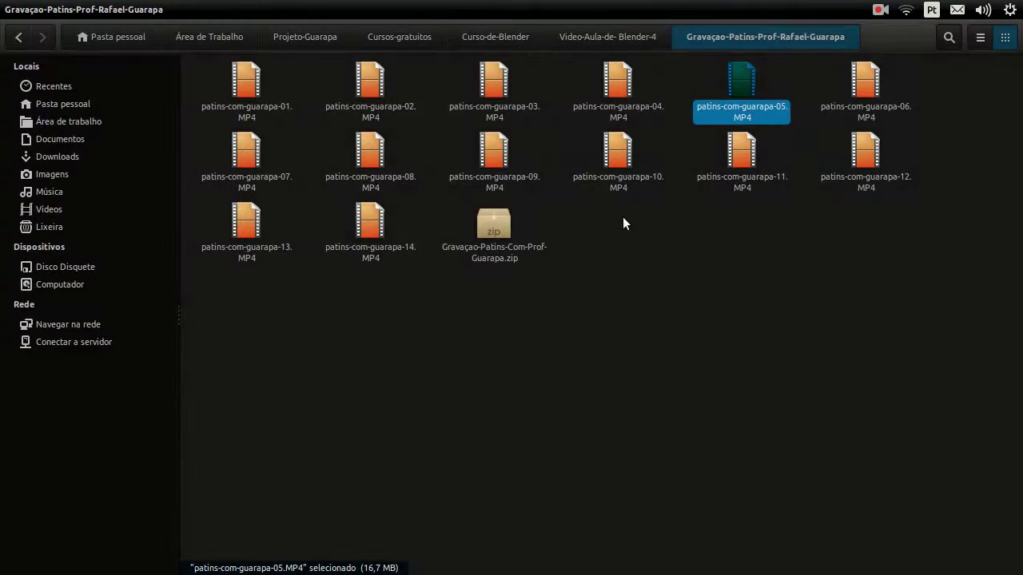
pyautogui.press('Left')
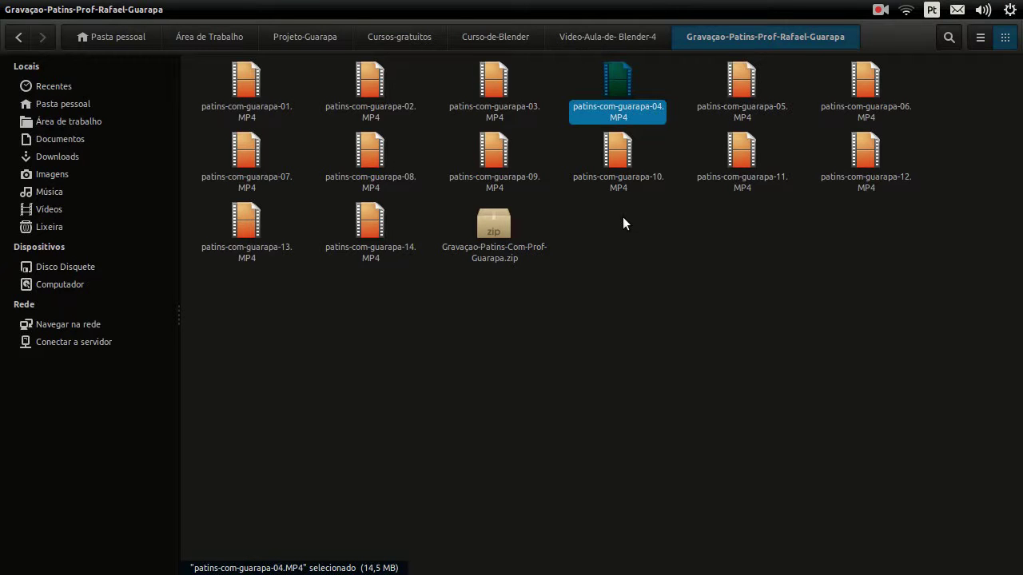
pyautogui.press('Left')
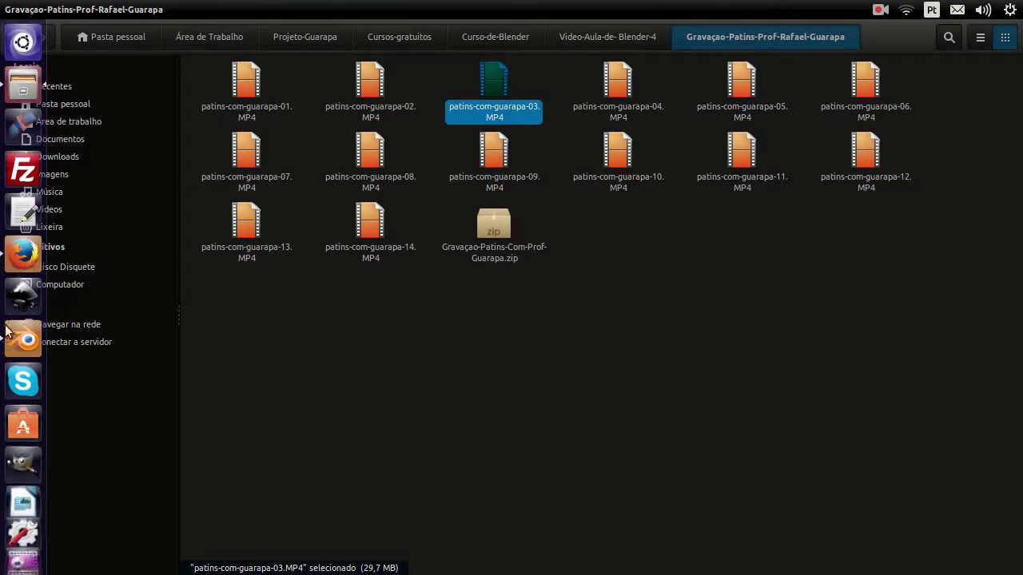
pyautogui.click(24, 340)
pyautogui.click(464, 369)
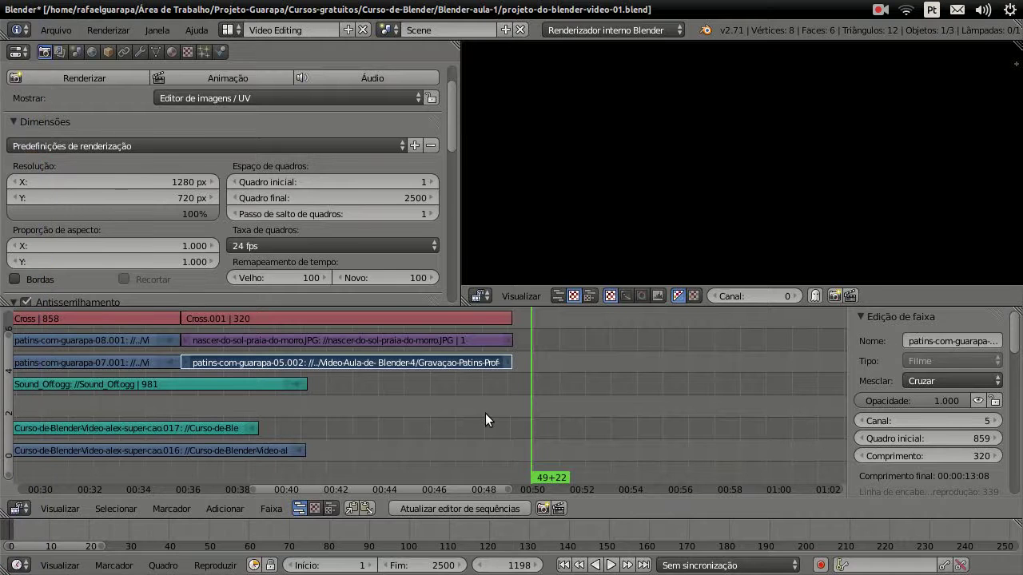
pyautogui.click(535, 348)
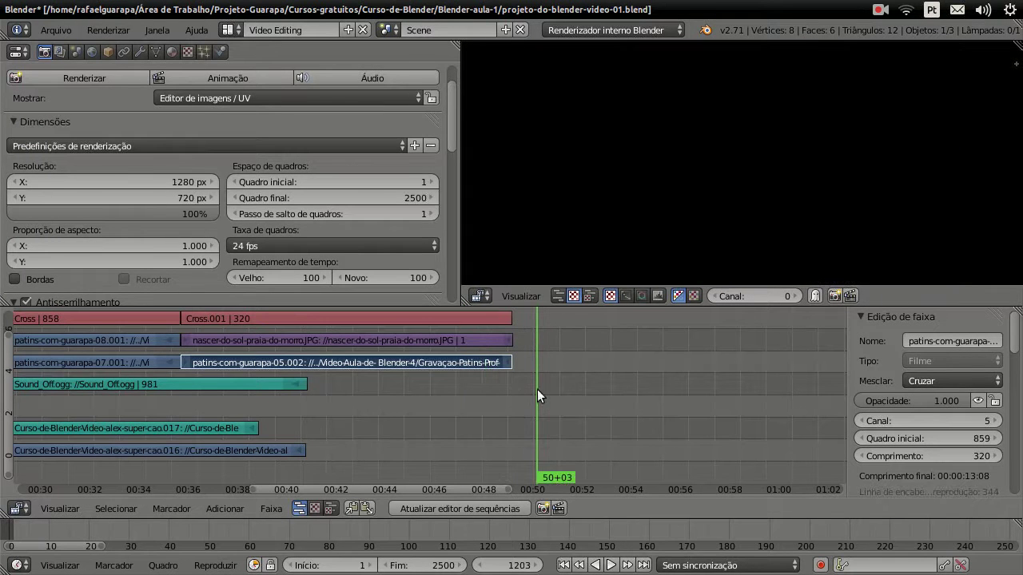
pyautogui.moveTo(478, 350); pyautogui.dragTo(468, 367, button='right')
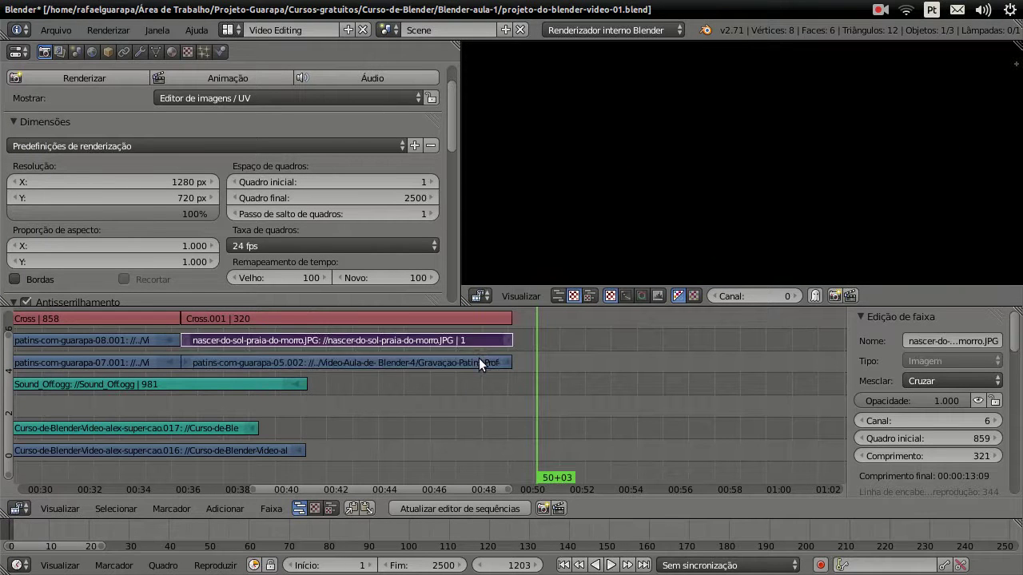
pyautogui.moveTo(493, 386); pyautogui.dragTo(473, 386)
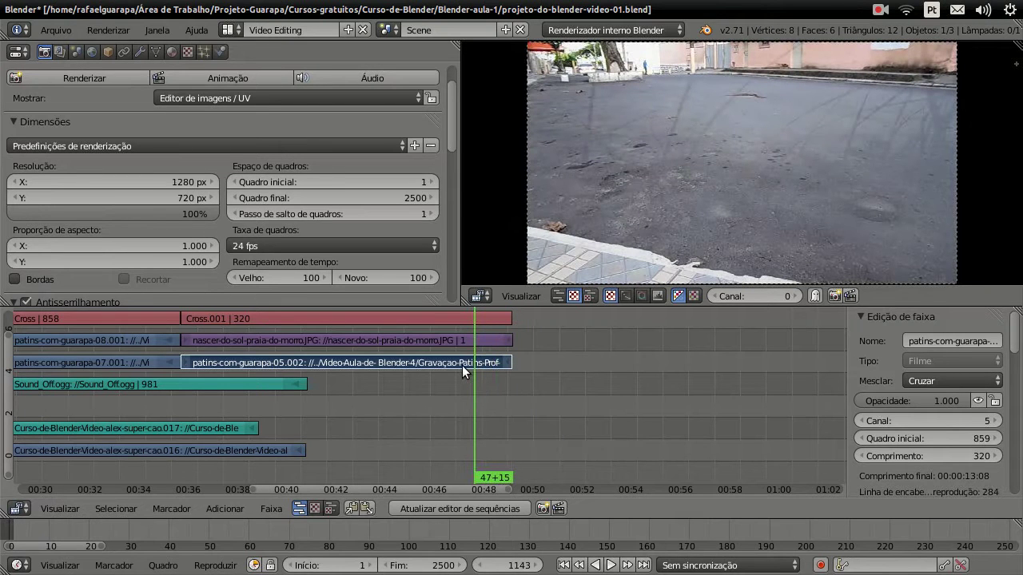
pyautogui.moveTo(454, 359); pyautogui.dragTo(459, 364, button='right')
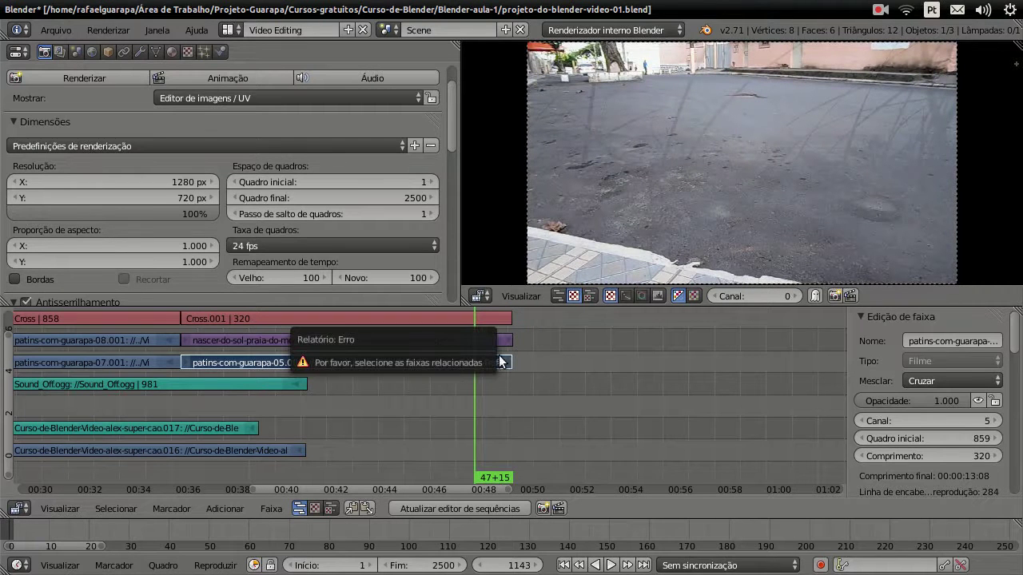
pyautogui.click(533, 376)
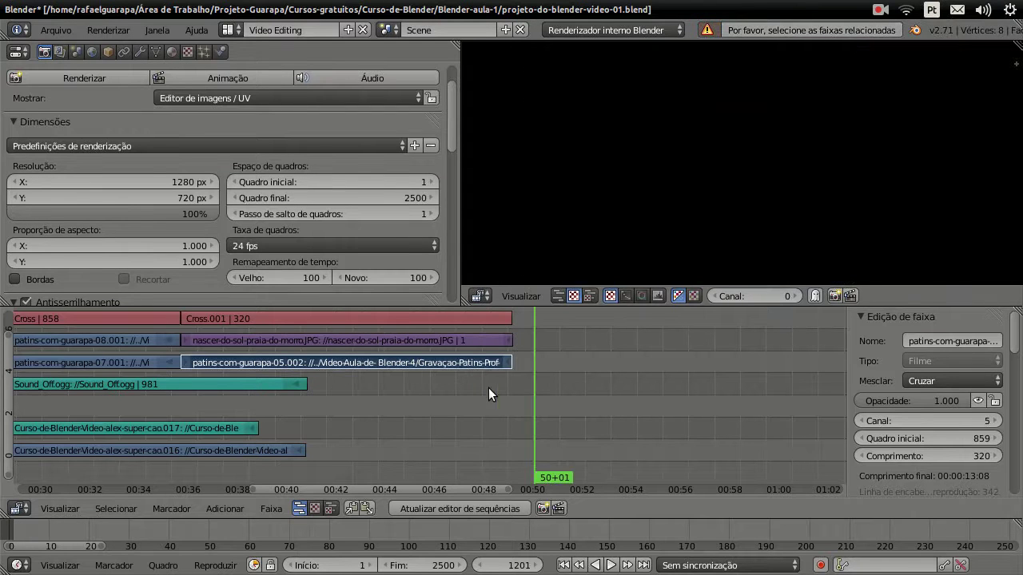
pyautogui.click(473, 388)
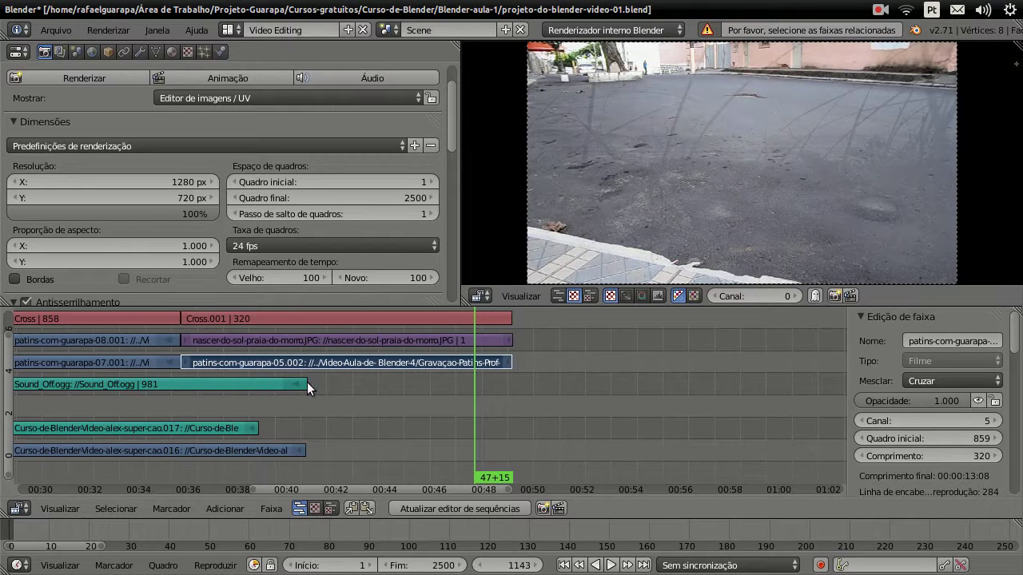
pyautogui.hotkey('ctrl', 'F11')
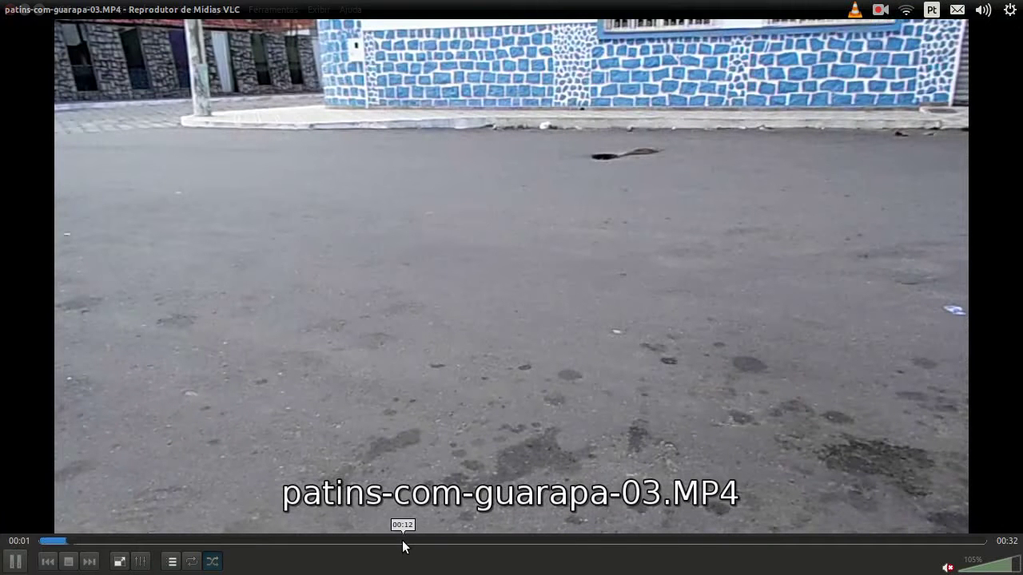
# Step: Preview patins-com-guarapa-03.MP4 in VLC, seeking between 8 and 28 seconds, then close VLC
pyautogui.click(401, 542)
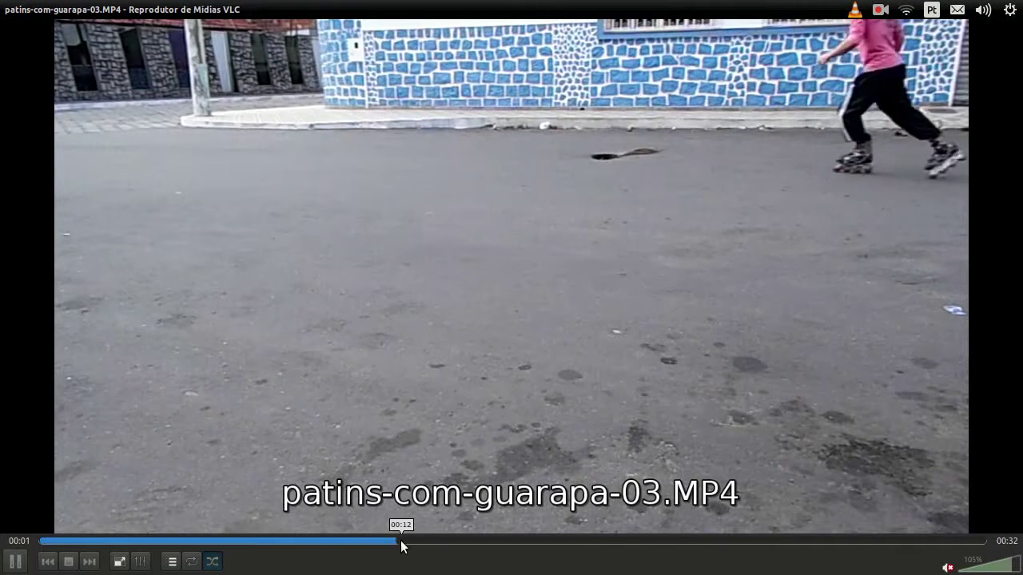
pyautogui.press('space')
pyautogui.moveTo(235, 543); pyautogui.dragTo(354, 548)
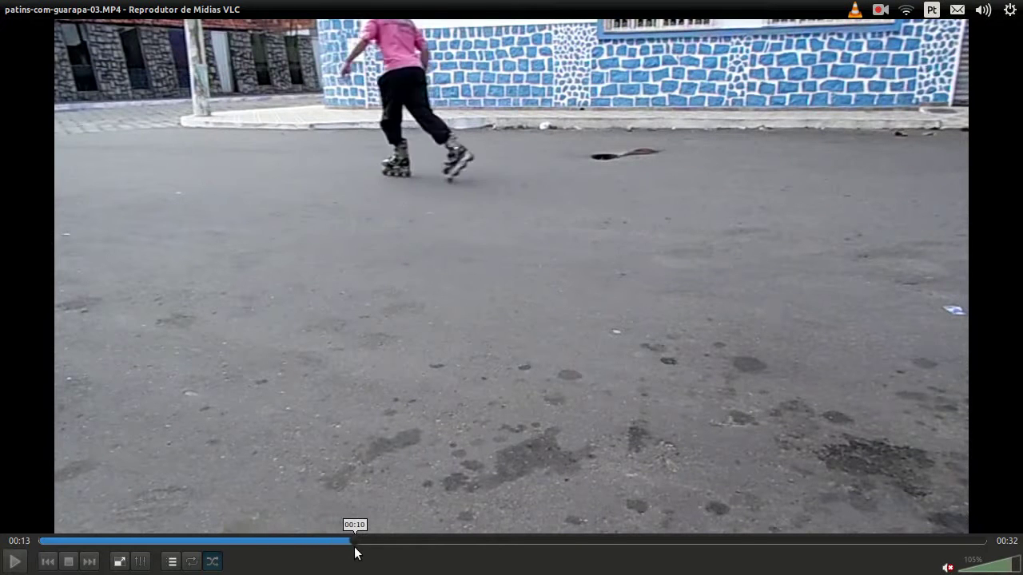
pyautogui.press('space')
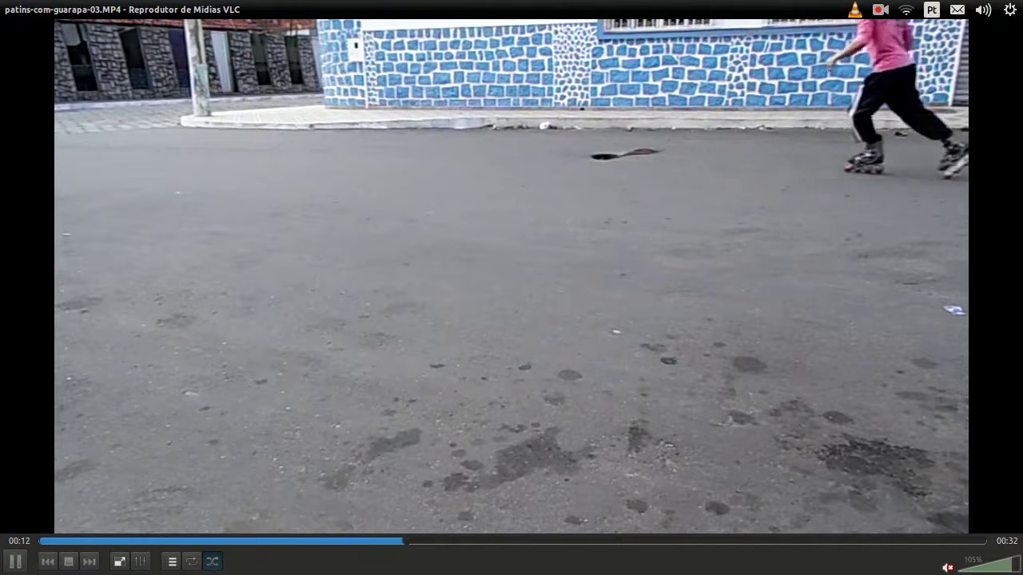
pyautogui.click(608, 541)
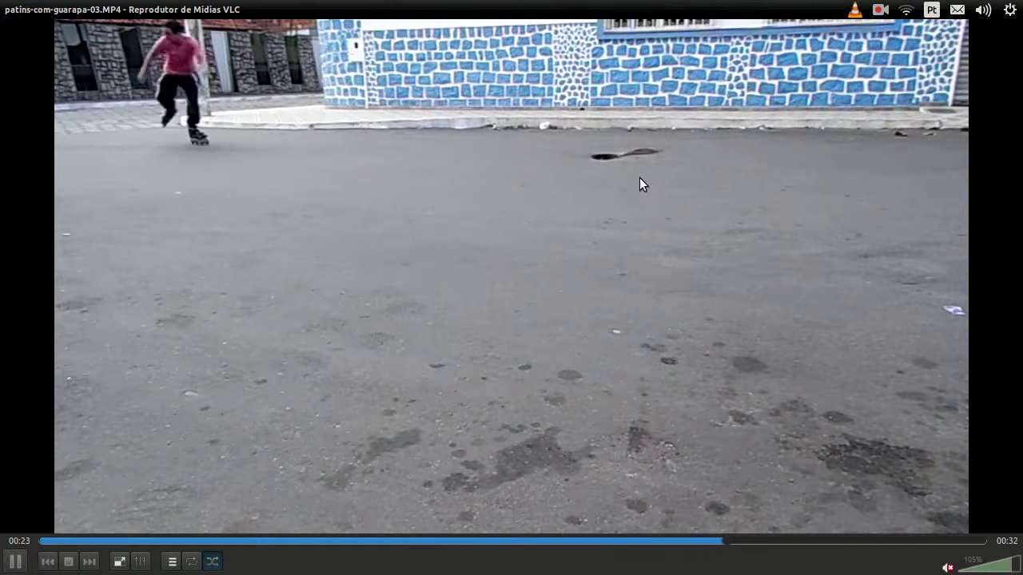
pyautogui.press('space')
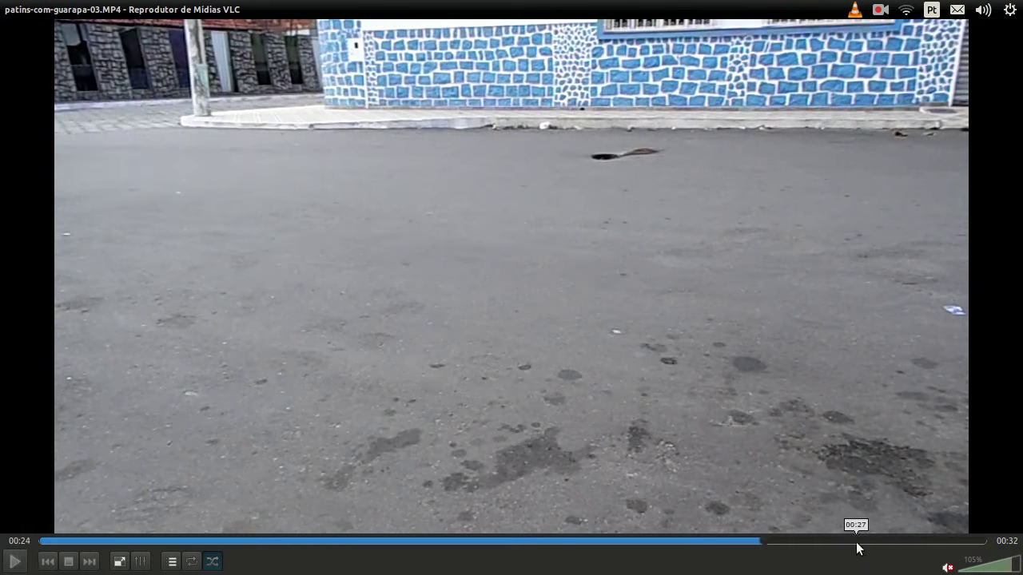
pyautogui.click(869, 540)
pyautogui.press('space')
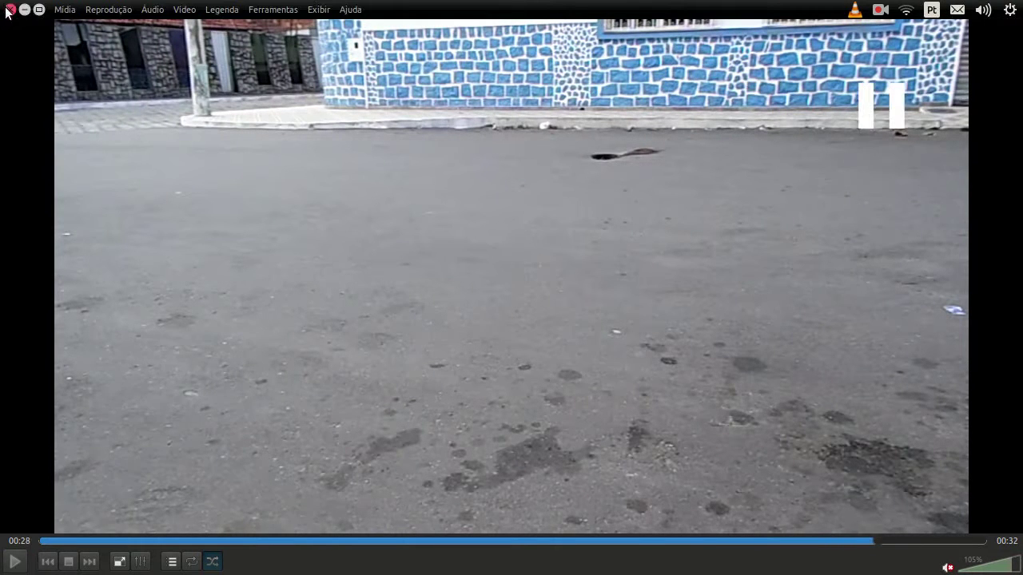
pyautogui.click(8, 10)
# Step: Drag patins-com-guarapa-03.MP4 from Files into Blender's sequencer at frame 1143
pyautogui.click(8, 94)
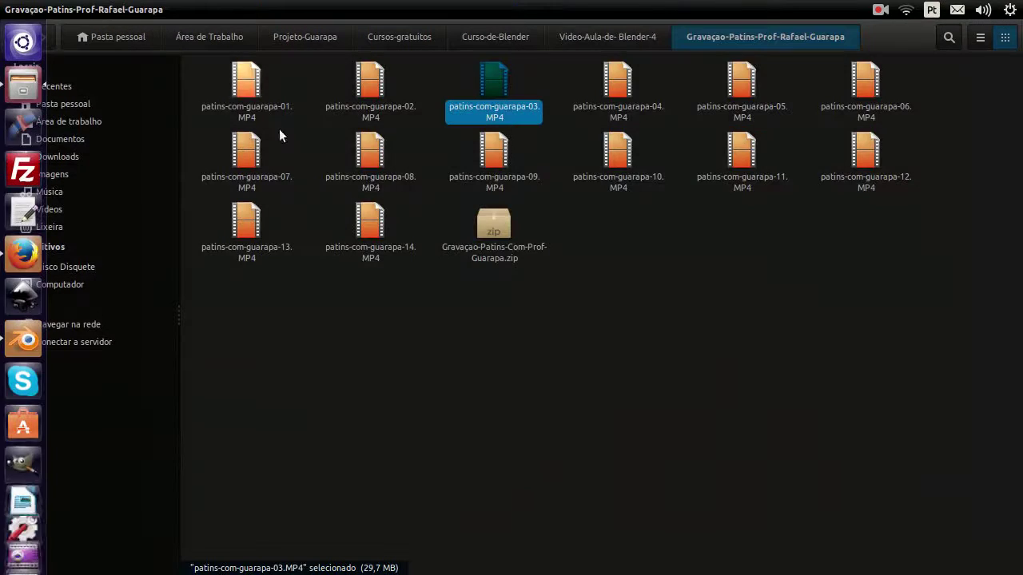
pyautogui.moveTo(493, 80)
pyautogui.mouseDown()
pyautogui.moveTo(677, 352)
pyautogui.moveTo(577, 348)
pyautogui.moveTo(584, 352)
pyautogui.mouseUp()
pyautogui.hotkey('alt', 'Tab')
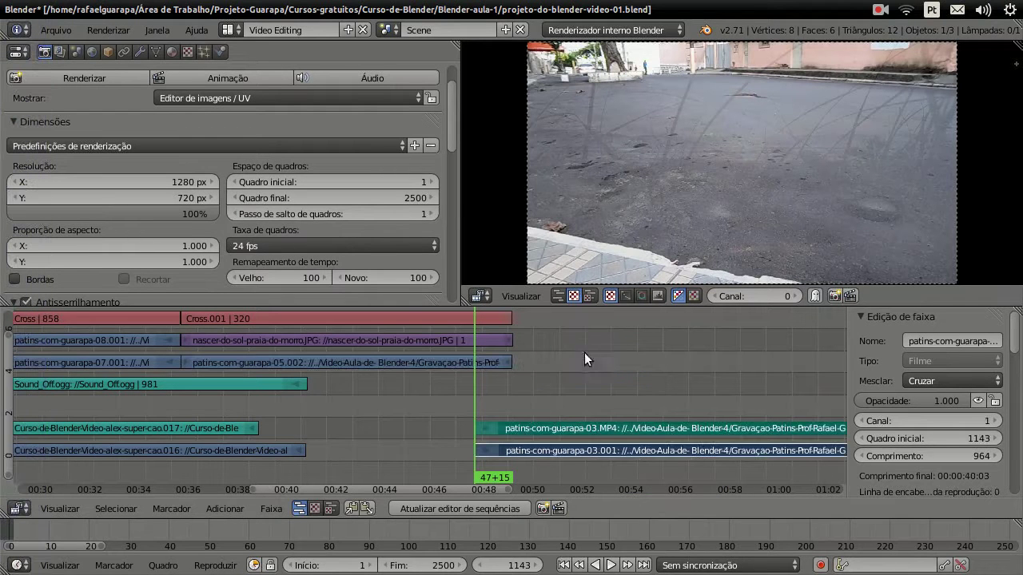
# Step: Delete the extra clip 03 strip and move patins-com-guarapa-03.001 to channel 5 at frame 1210
pyautogui.rightClick(568, 423)
pyautogui.press('x')
pyautogui.click(572, 423)
pyautogui.moveTo(577, 446); pyautogui.dragTo(643, 352, button='right')
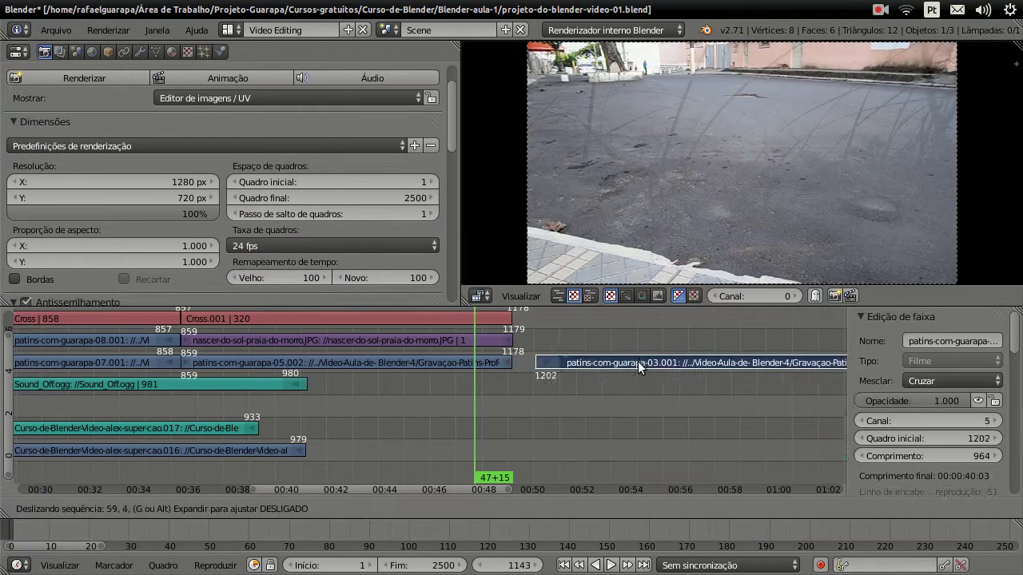
# Step: Select the 05.002 and 03.001 strips and try Ctrl+G to add an effect between them
pyautogui.moveTo(560, 324)
pyautogui.mouseDown()
pyautogui.moveTo(580, 328)
pyautogui.moveTo(522, 337)
pyautogui.mouseUp()
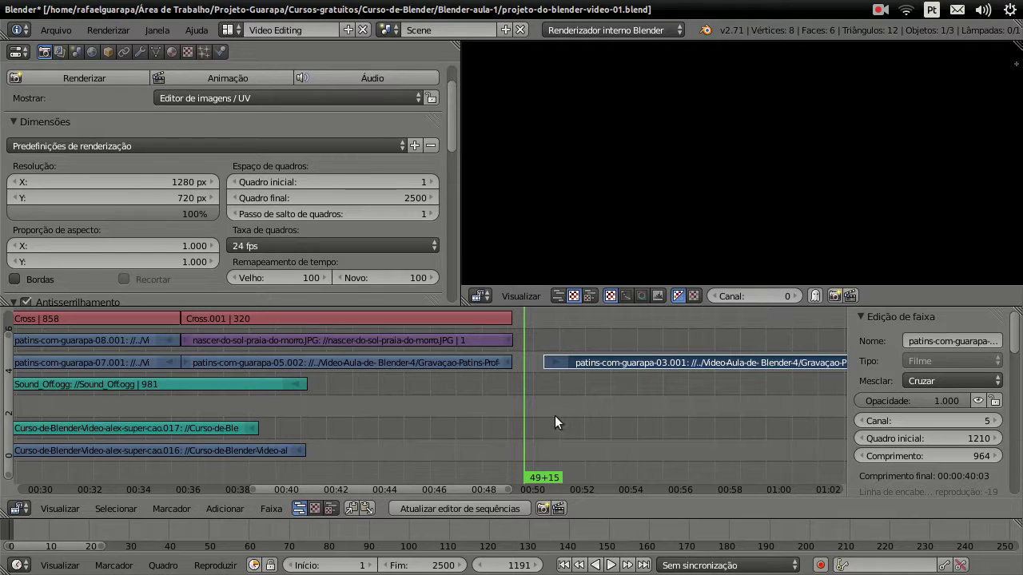
pyautogui.rightClick(477, 357)
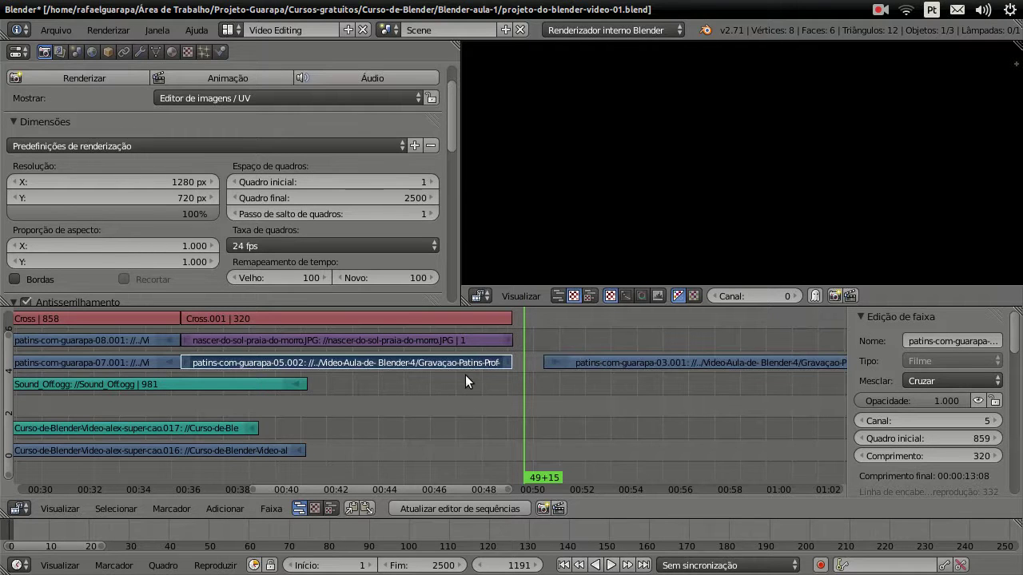
pyautogui.click(453, 375)
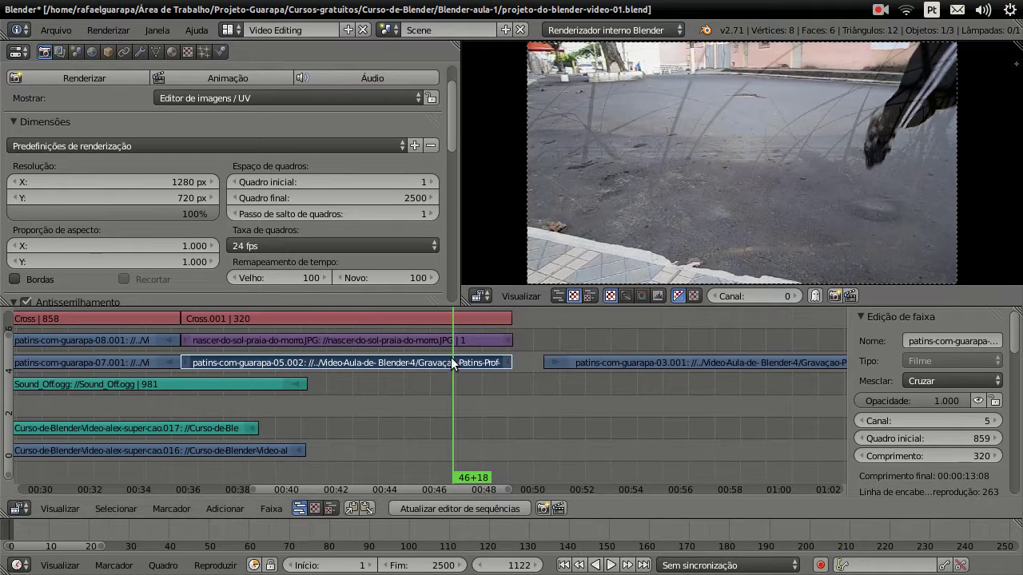
pyautogui.hotkey('ctrl', 'g')
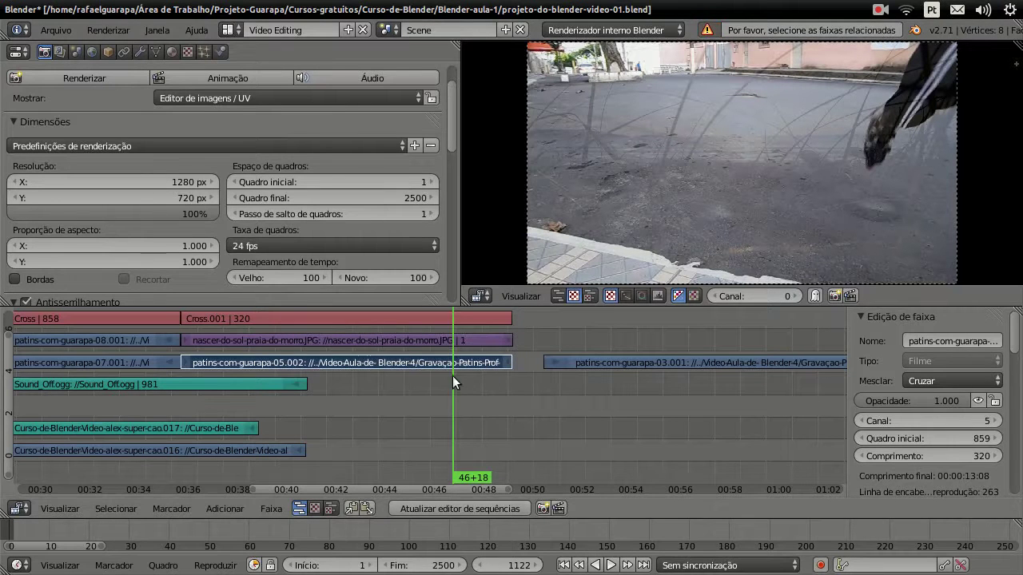
pyautogui.rightClick(591, 358)
# Step: Duplicate patins-com-guarapa-03.001 with Shift+D into 03.002 on channel 6 at frame 1210
pyautogui.click(578, 343)
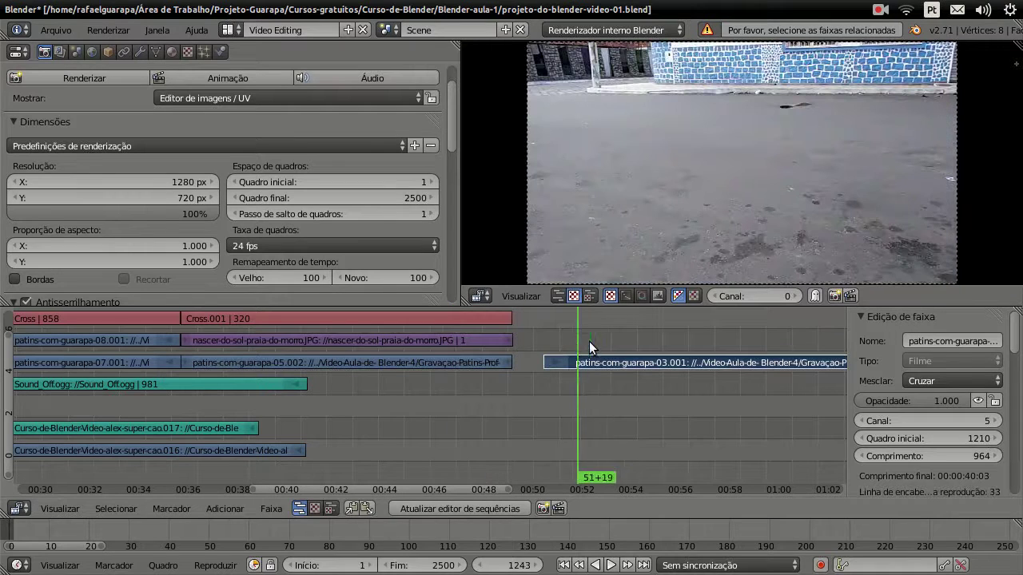
pyautogui.rightClick(560, 395)
pyautogui.hotkey('shift', 'd')
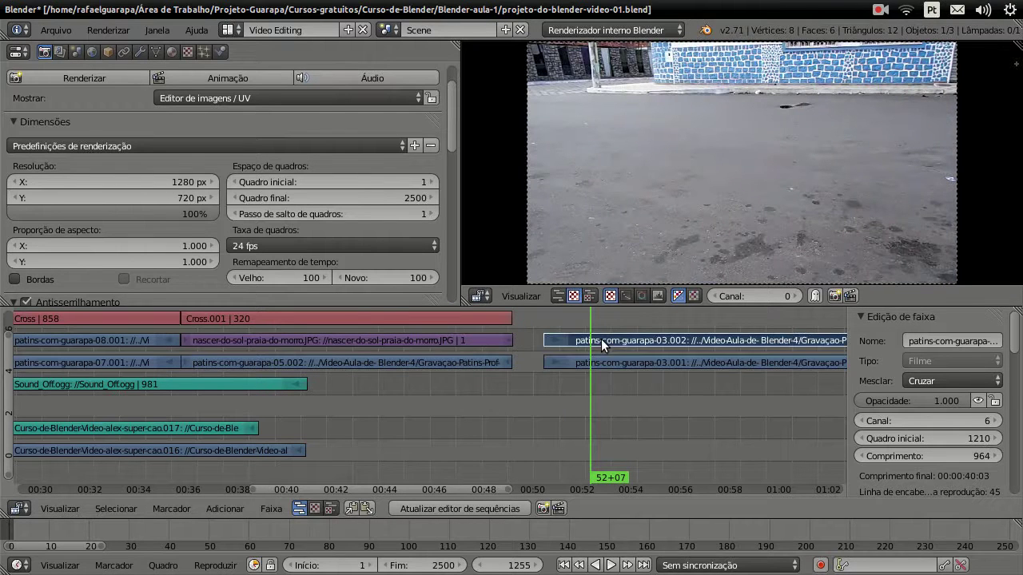
pyautogui.rightClick(428, 363)
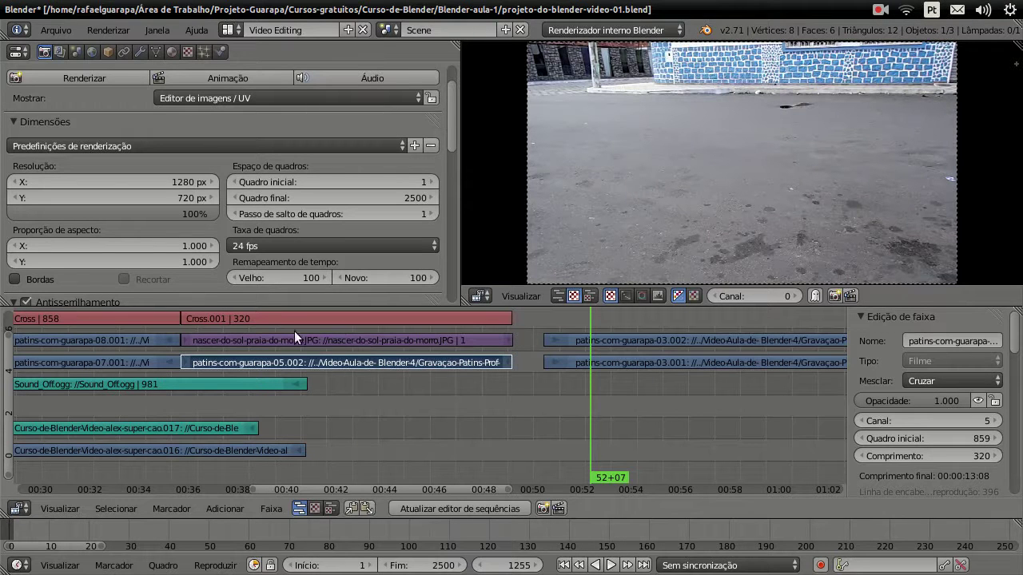
pyautogui.moveTo(443, 384); pyautogui.dragTo(421, 381)
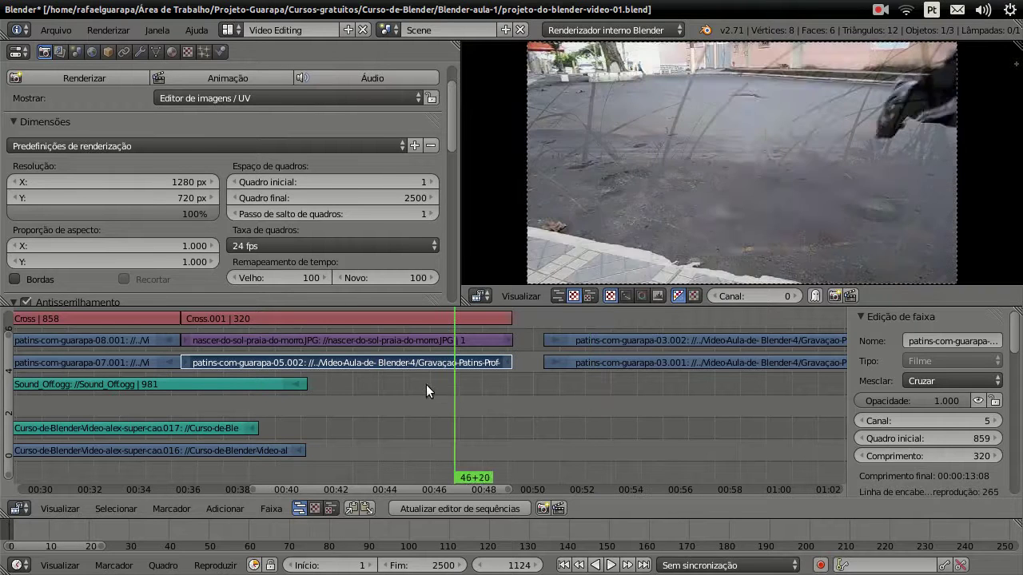
pyautogui.rightClick(403, 320)
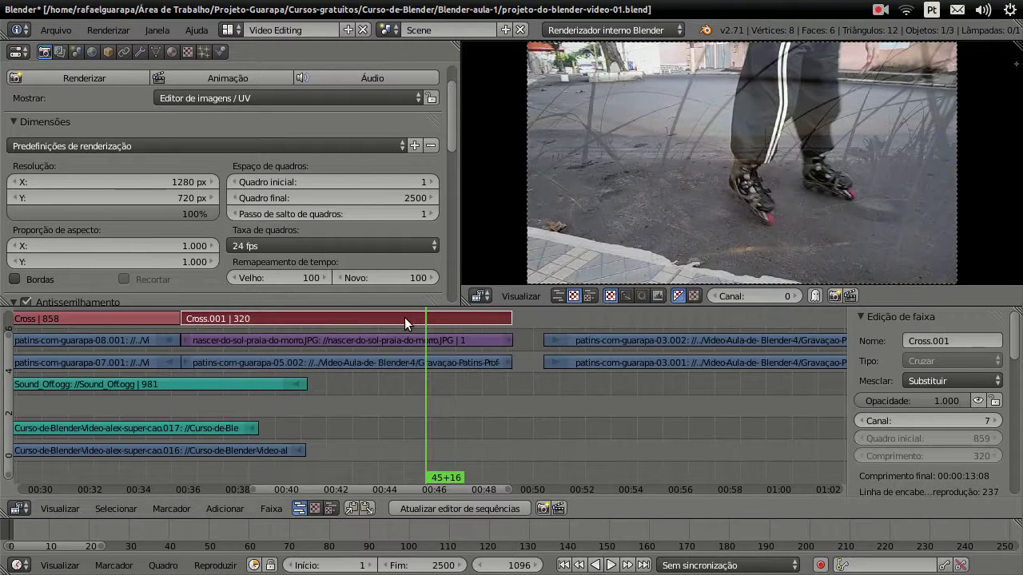
pyautogui.rightClick(356, 364)
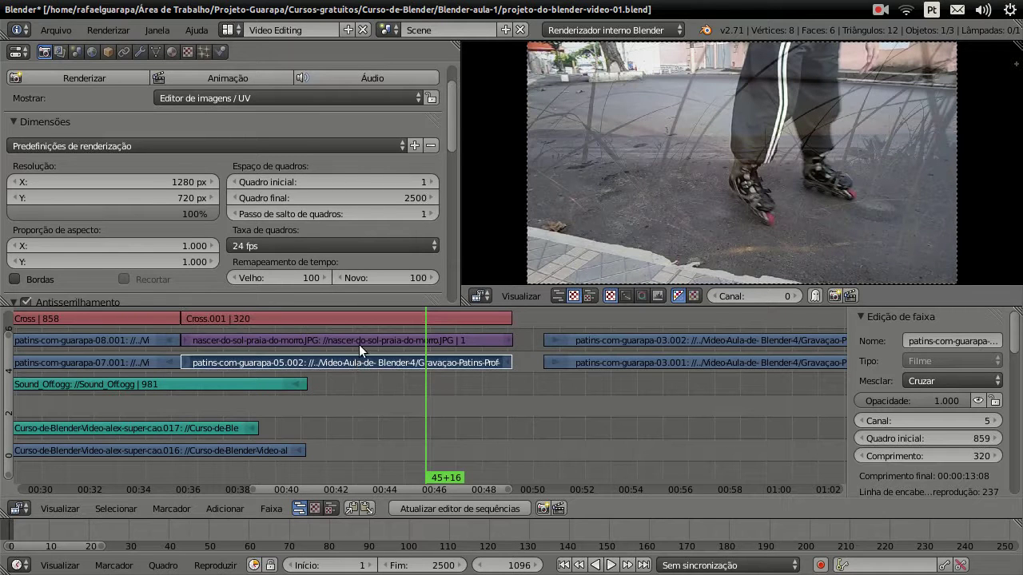
pyautogui.rightClick(359, 345)
pyautogui.rightClick(380, 359)
pyautogui.rightClick(400, 319)
pyautogui.hotkey('ctrl', 'g')
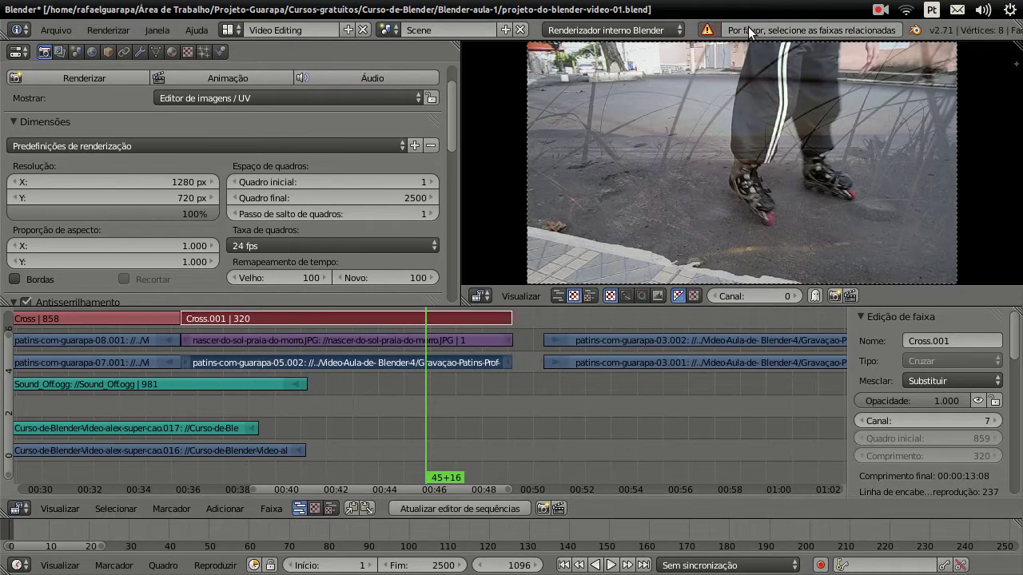
pyautogui.rightClick(380, 342)
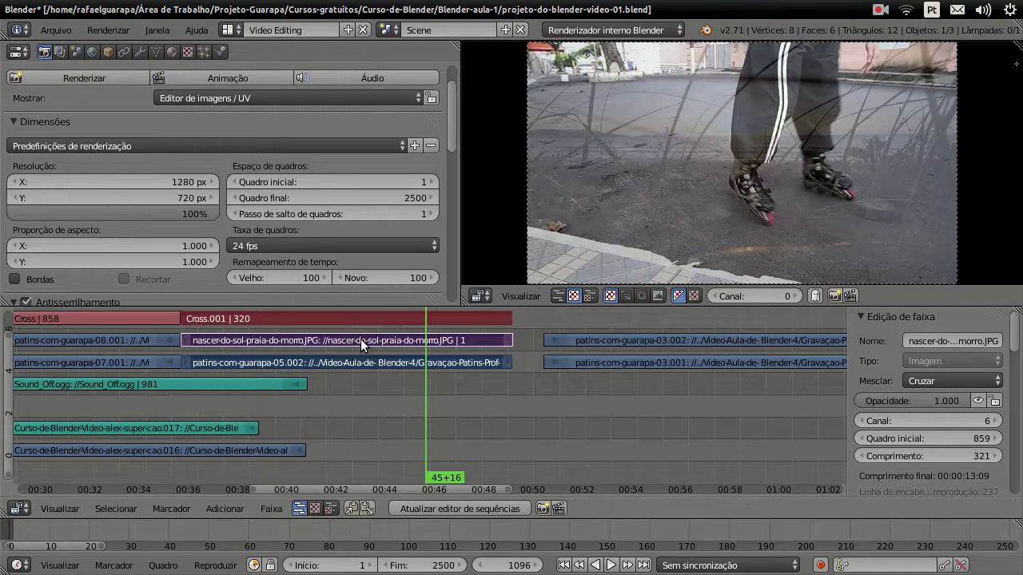
pyautogui.click(394, 393)
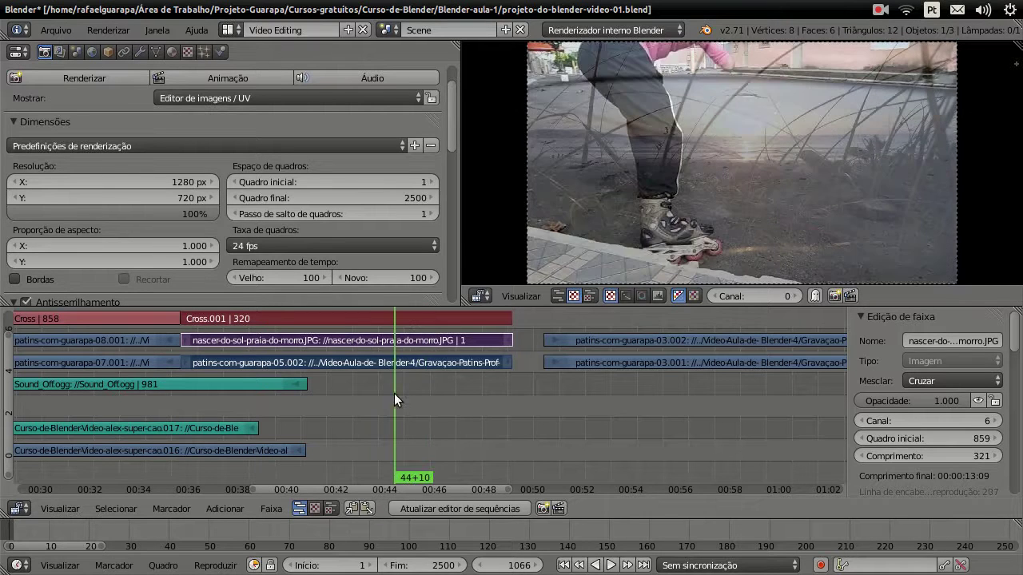
pyautogui.rightClick(402, 316)
pyautogui.press('x')
pyautogui.click(402, 317)
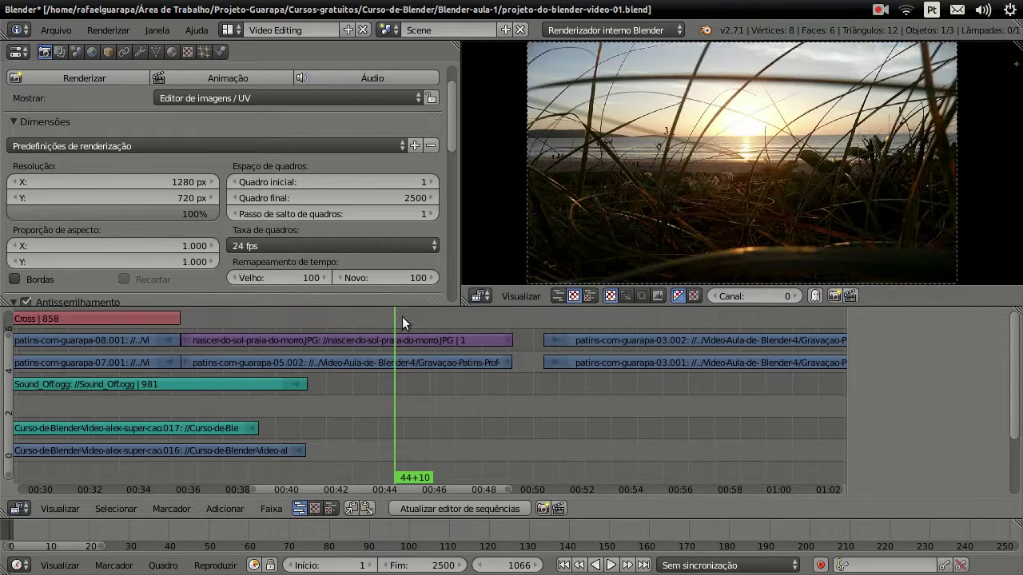
pyautogui.rightClick(407, 362)
pyautogui.hotkey('ctrl', 'c')
pyautogui.click(507, 413)
pyautogui.hotkey('ctrl', 'v')
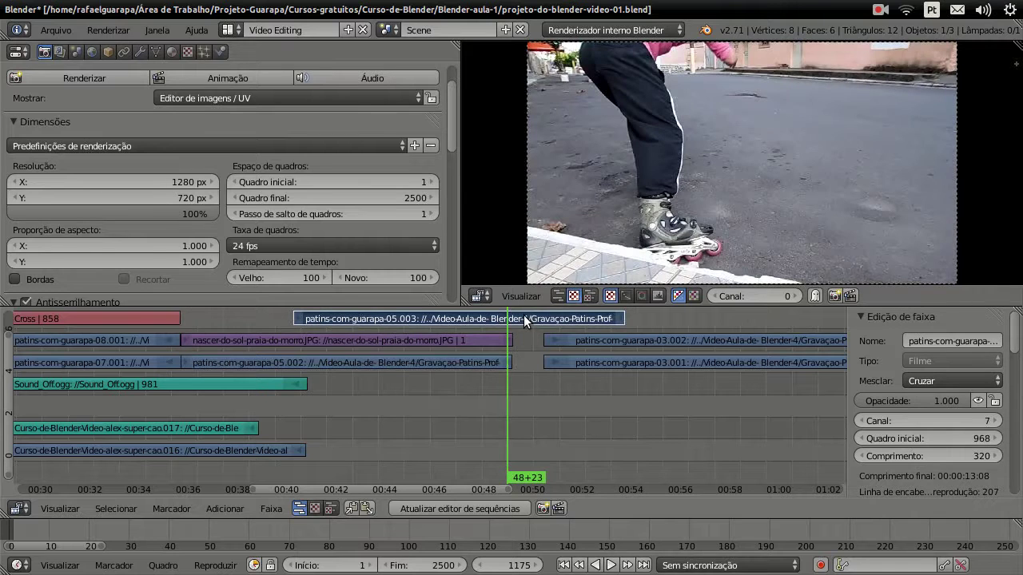
pyautogui.hotkey('ctrl', 'z')
pyautogui.hotkey('ctrl', 'z')
pyautogui.hotkey('ctrl', 'z')
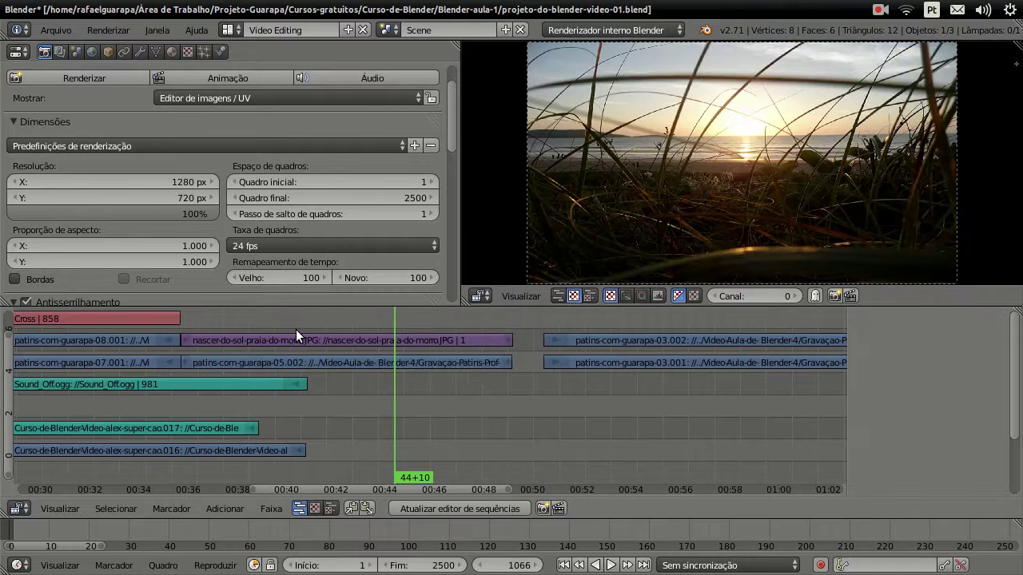
pyautogui.hotkey('ctrl', 'z')
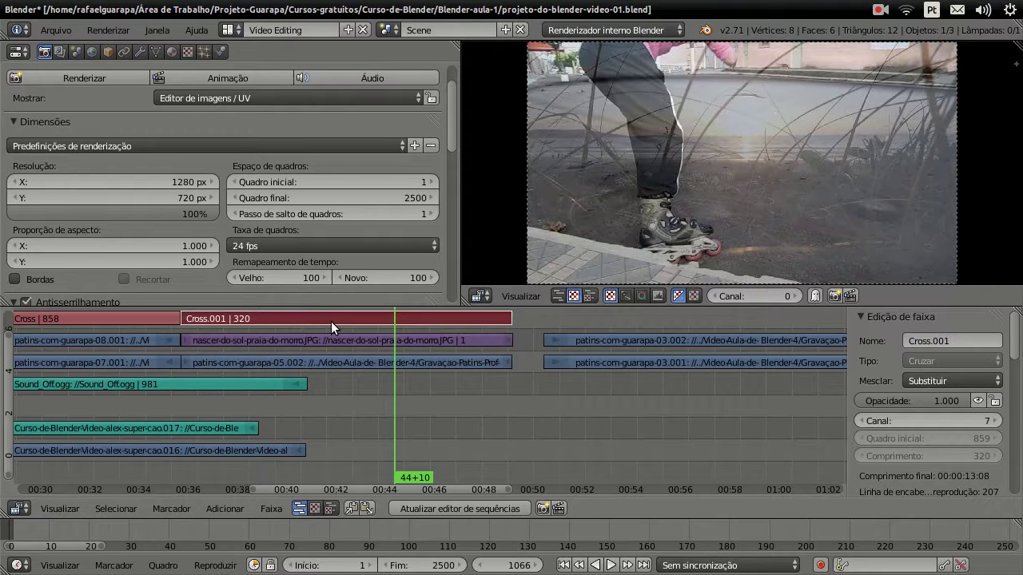
pyautogui.click(334, 356)
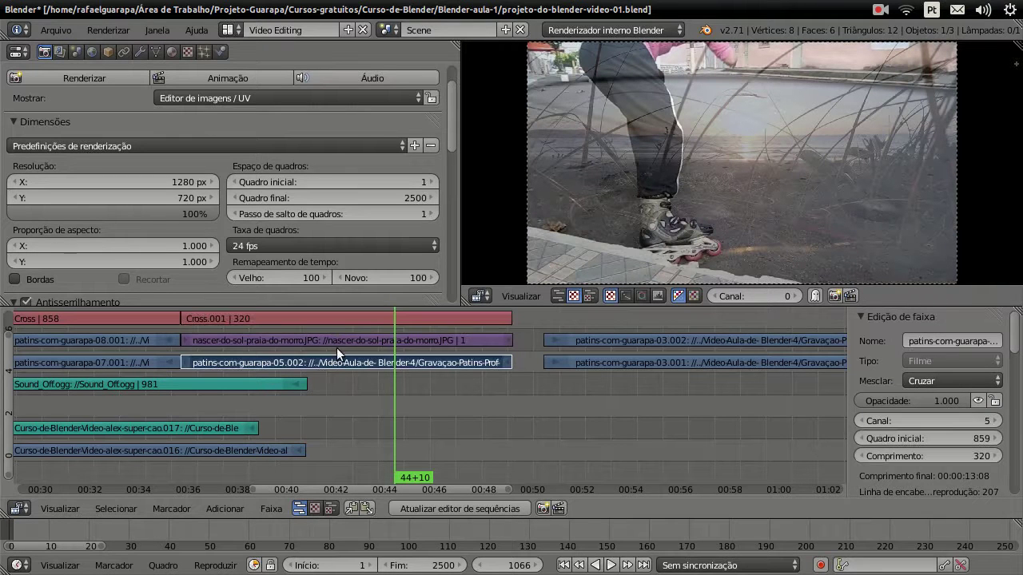
pyautogui.click(343, 341)
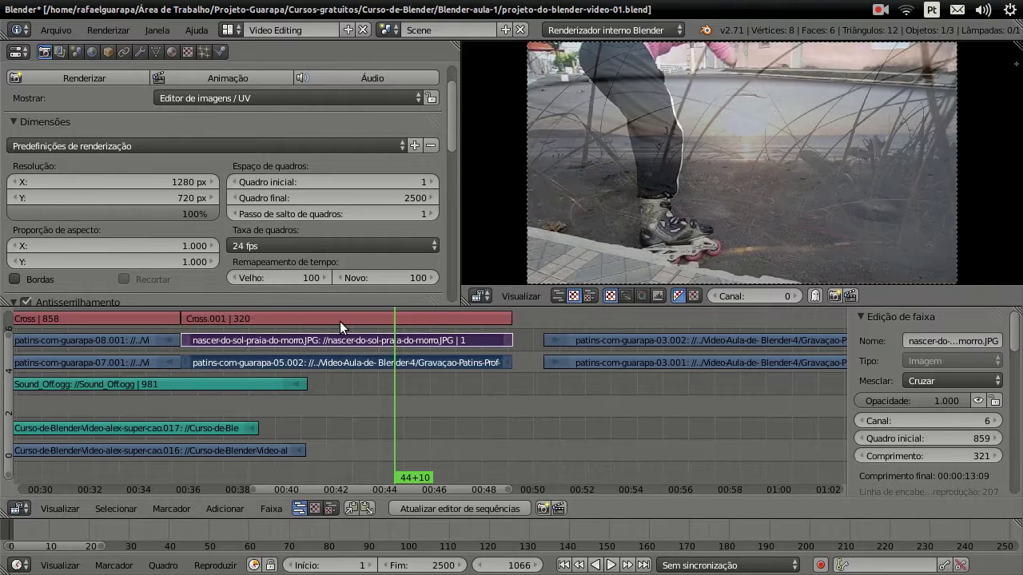
pyautogui.rightClick(343, 314)
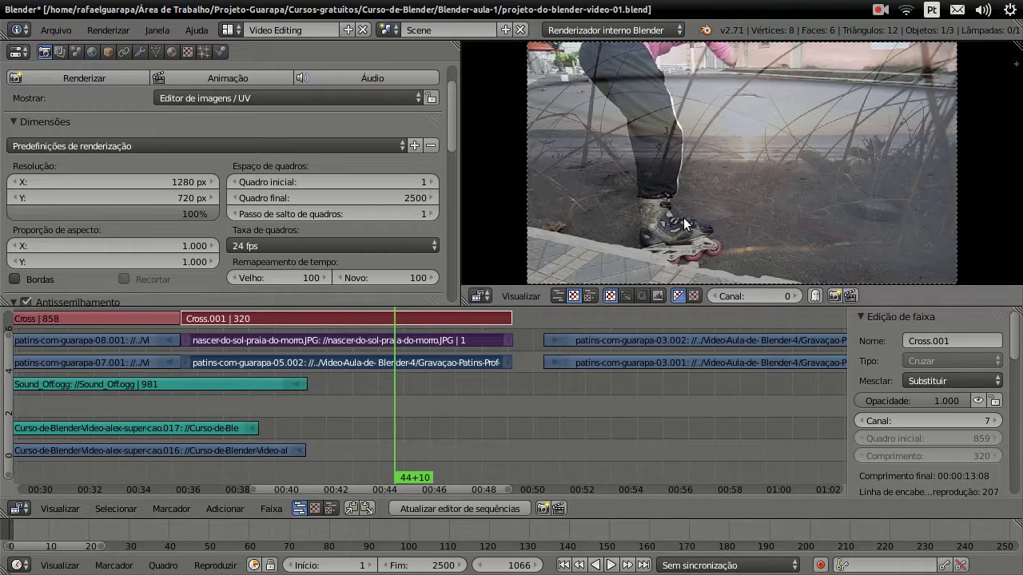
pyautogui.click(631, 396)
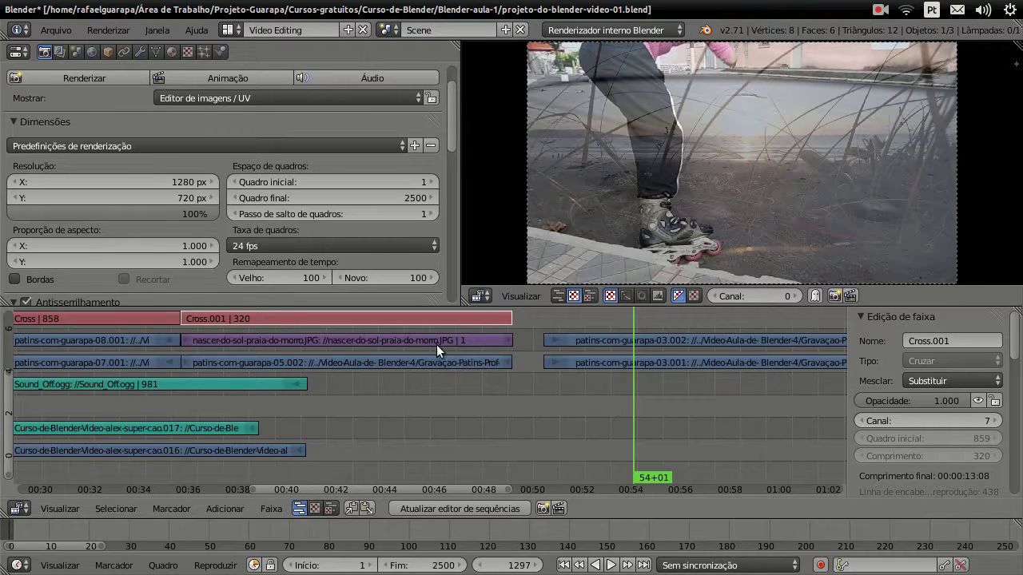
pyautogui.scroll(1, 468, 389)
pyautogui.scroll(-1, 458, 432)
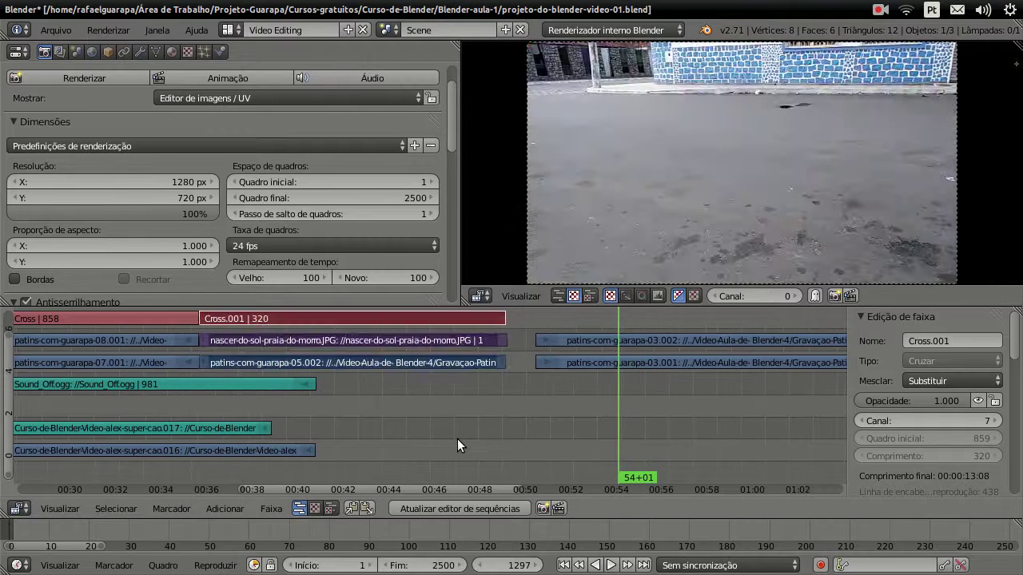
pyautogui.keyDown('shift'); pyautogui.scroll(3, 451, 453); pyautogui.keyUp('shift')
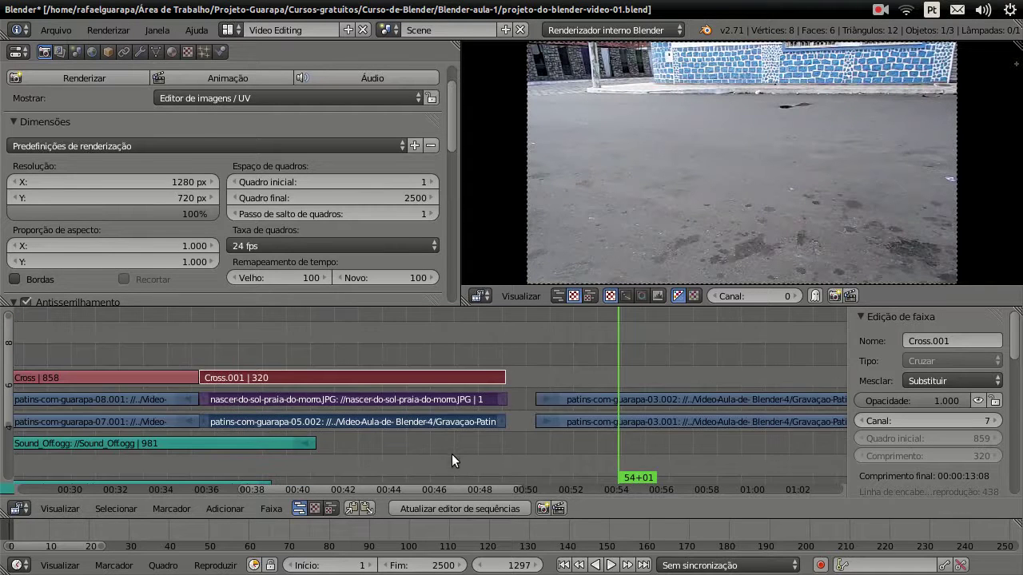
pyautogui.keyDown('shift'); pyautogui.scroll(1, 563, 363); pyautogui.keyUp('shift')
pyautogui.click(567, 336)
pyautogui.hotkey('ctrl', 'v')
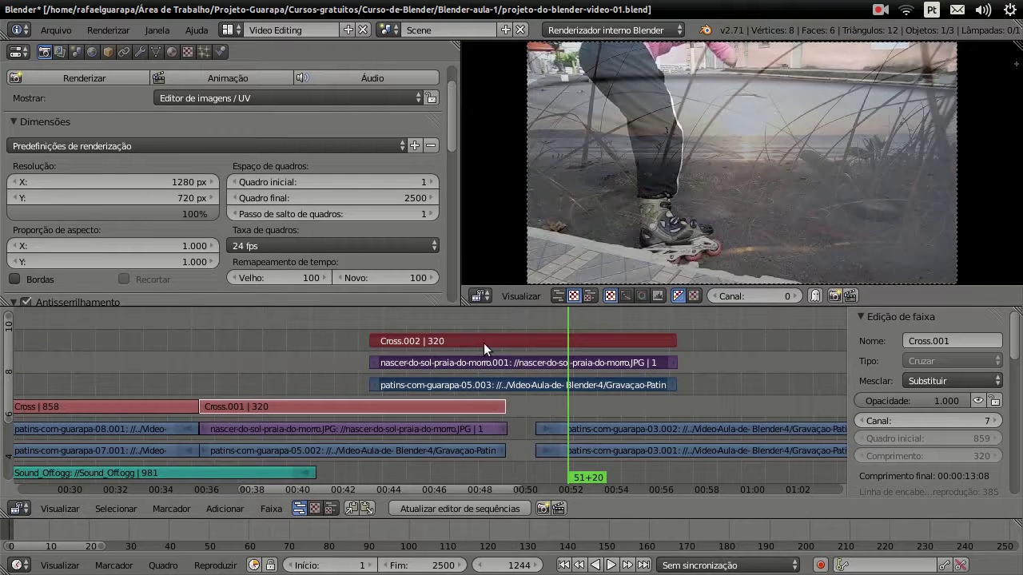
pyautogui.hotkey('ctrl', 'z')
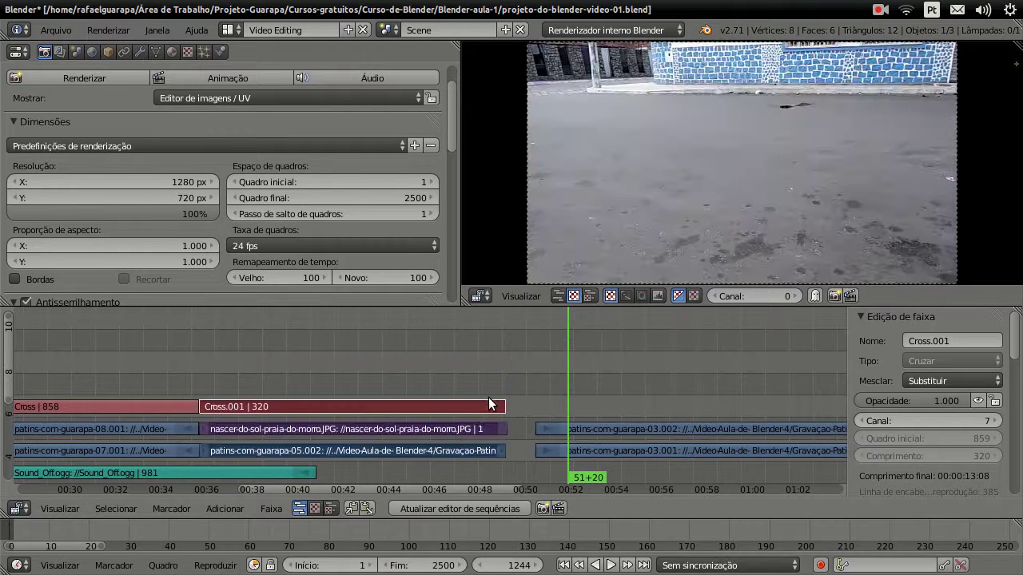
pyautogui.scroll(-1, 488, 397)
pyautogui.keyDown('shift'); pyautogui.scroll(-3, 472, 431); pyautogui.keyUp('shift')
pyautogui.keyDown('shift'); pyautogui.scroll(1, 474, 443); pyautogui.keyUp('shift')
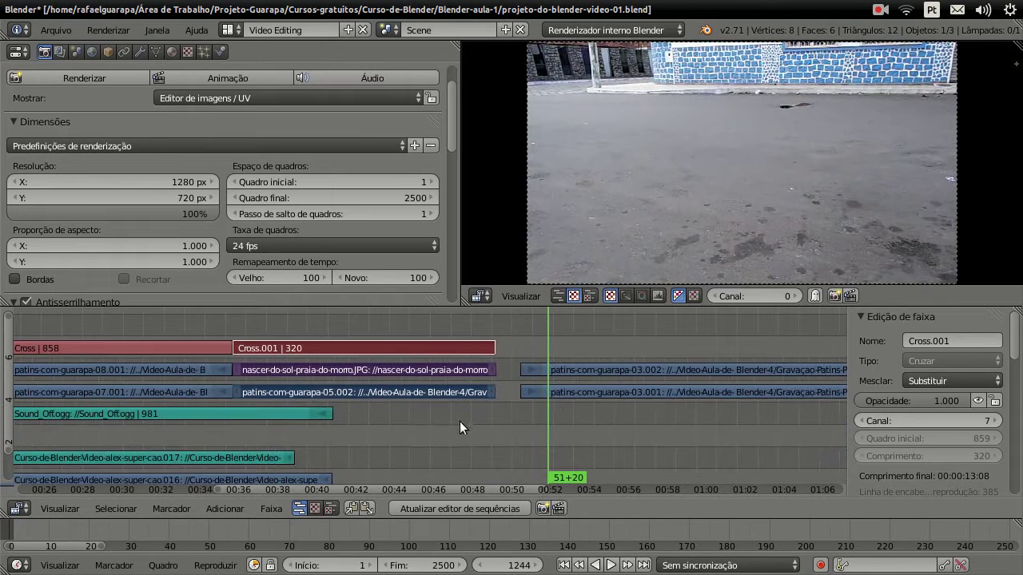
# Step: Delete the 03.002 strip and slide 03.001 left against the 05.002 clip
pyautogui.moveTo(387, 403); pyautogui.dragTo(405, 391)
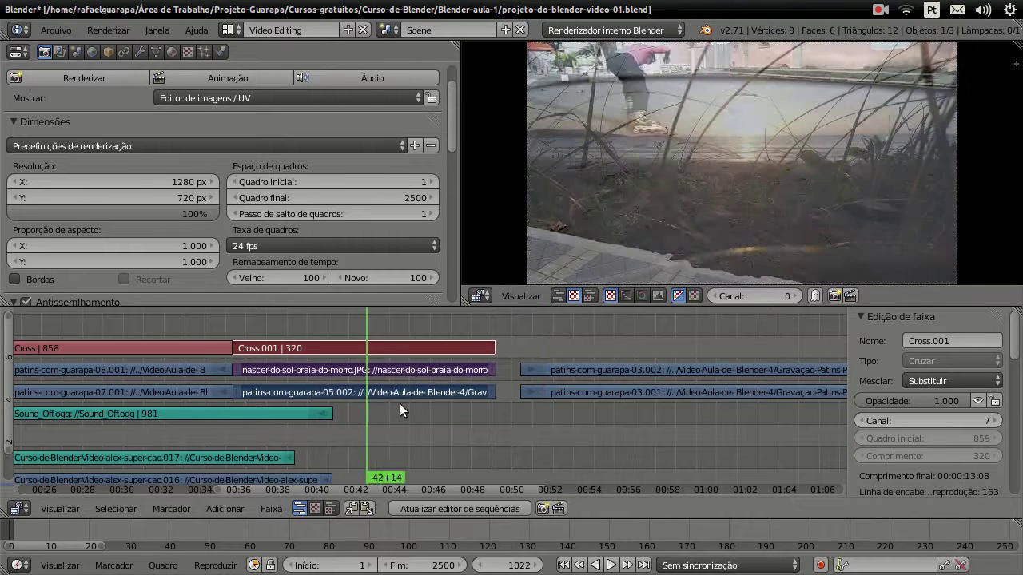
pyautogui.rightClick(405, 388)
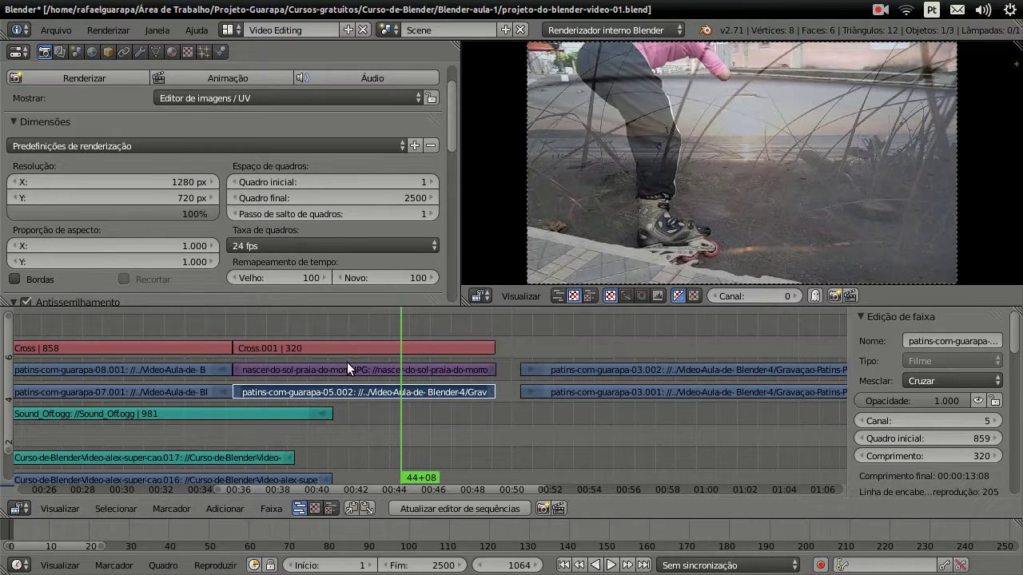
pyautogui.rightClick(266, 347)
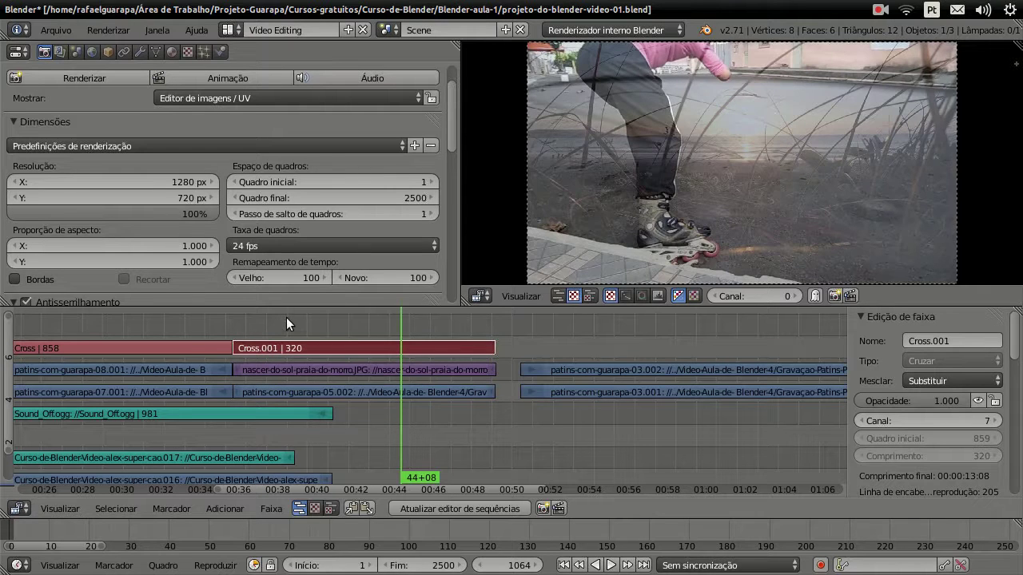
pyautogui.click(309, 320)
pyautogui.moveTo(321, 322); pyautogui.dragTo(413, 319)
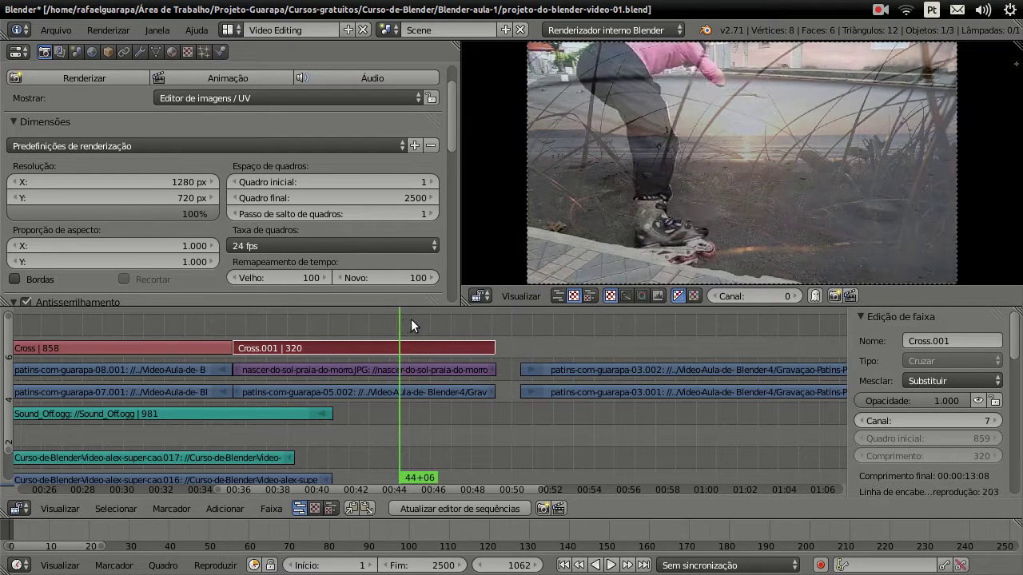
pyautogui.rightClick(569, 363)
pyautogui.press('x')
pyautogui.click(569, 362)
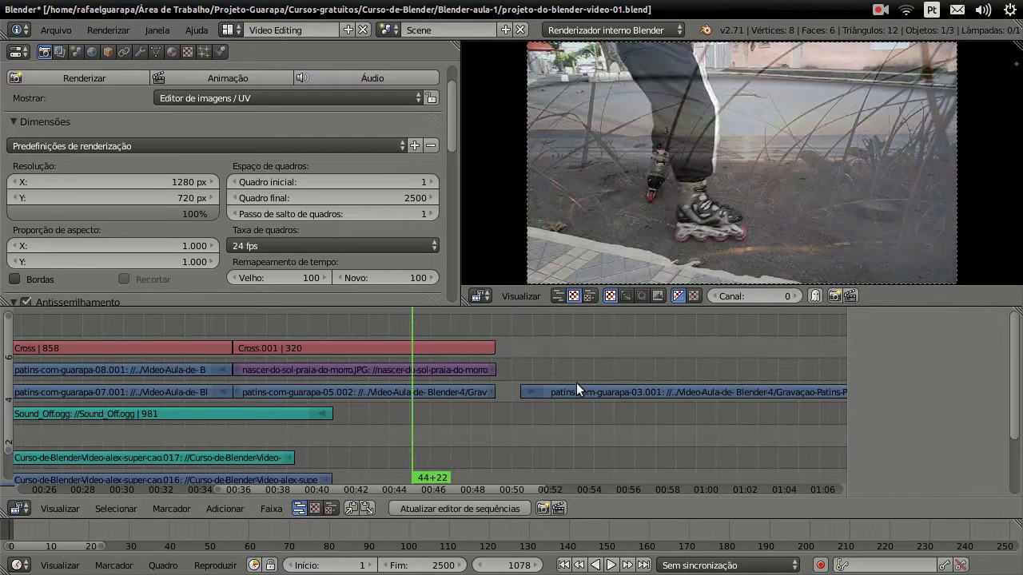
pyautogui.moveTo(587, 384); pyautogui.dragTo(564, 388, button='right')
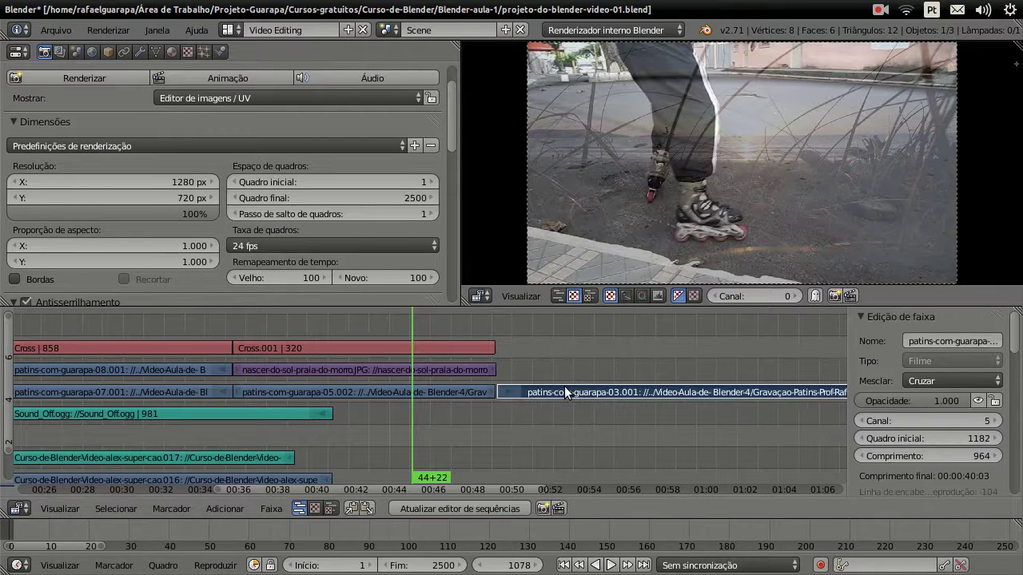
# Step: Cut the 03.001 clip at the playhead and delete its first piece
pyautogui.click(24, 86)
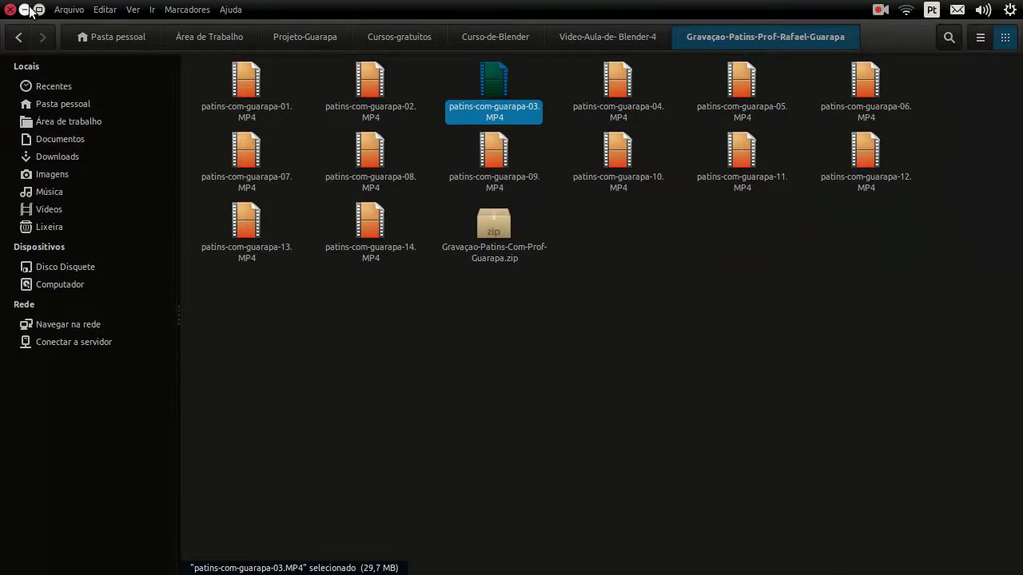
pyautogui.click(28, 9)
pyautogui.click(579, 375)
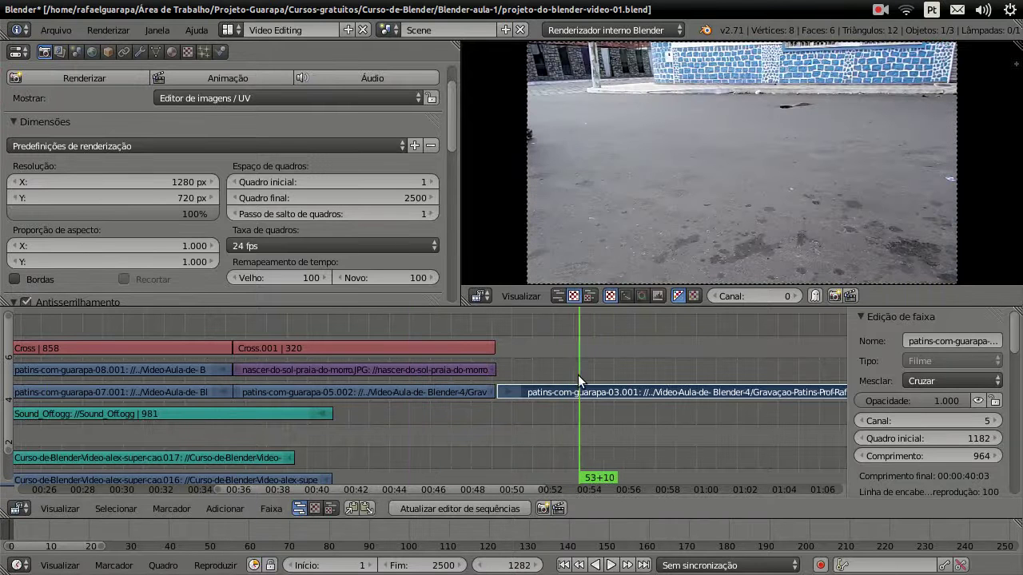
pyautogui.moveTo(637, 362)
pyautogui.mouseDown()
pyautogui.moveTo(568, 356)
pyautogui.moveTo(640, 359)
pyautogui.mouseUp()
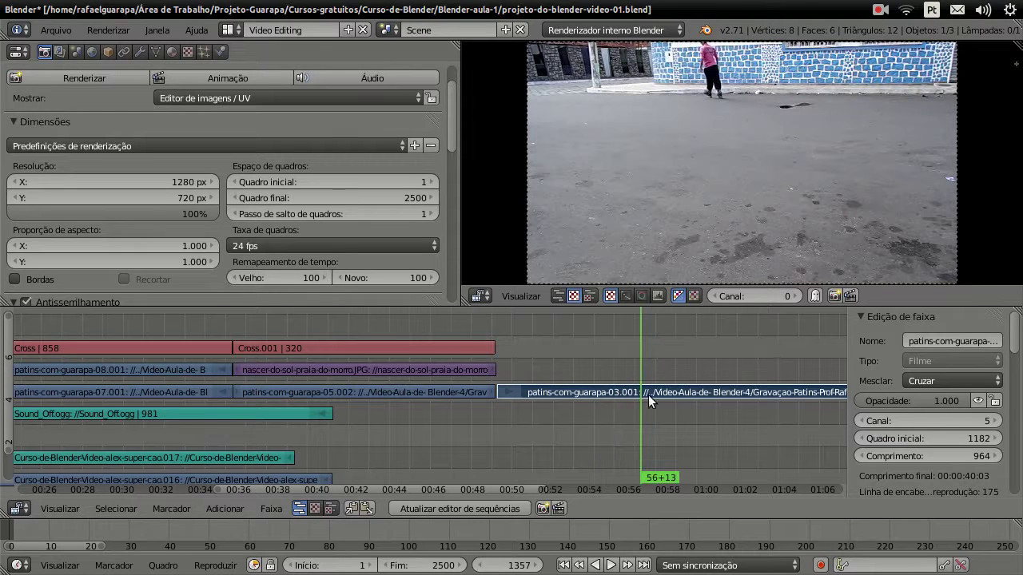
pyautogui.press('k')
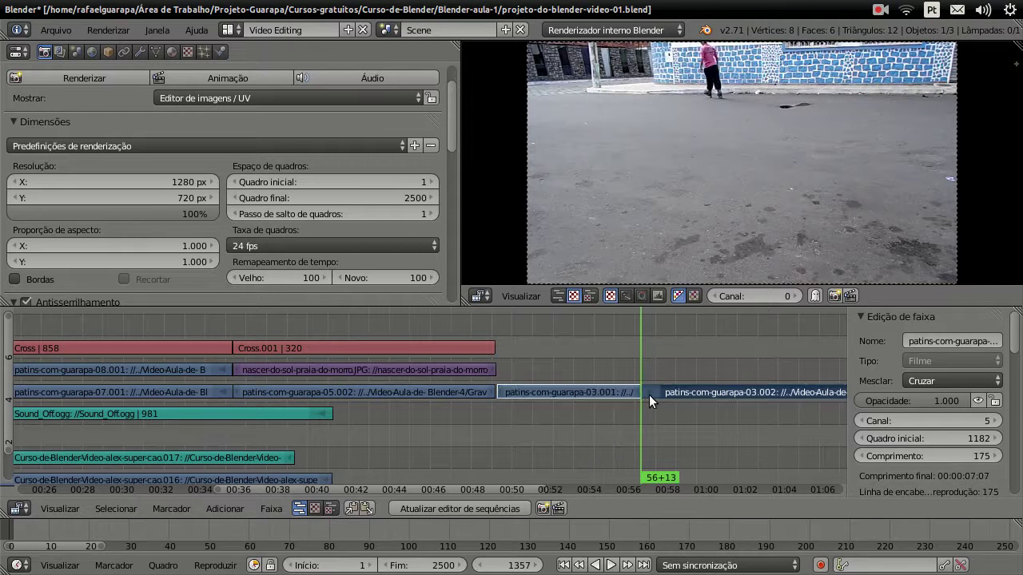
pyautogui.rightClick(568, 393)
pyautogui.press('x')
pyautogui.click(554, 391)
# Step: Move the remaining 03.002 piece to frame 1179 after 05.002 and preview the join
pyautogui.rightClick(681, 392)
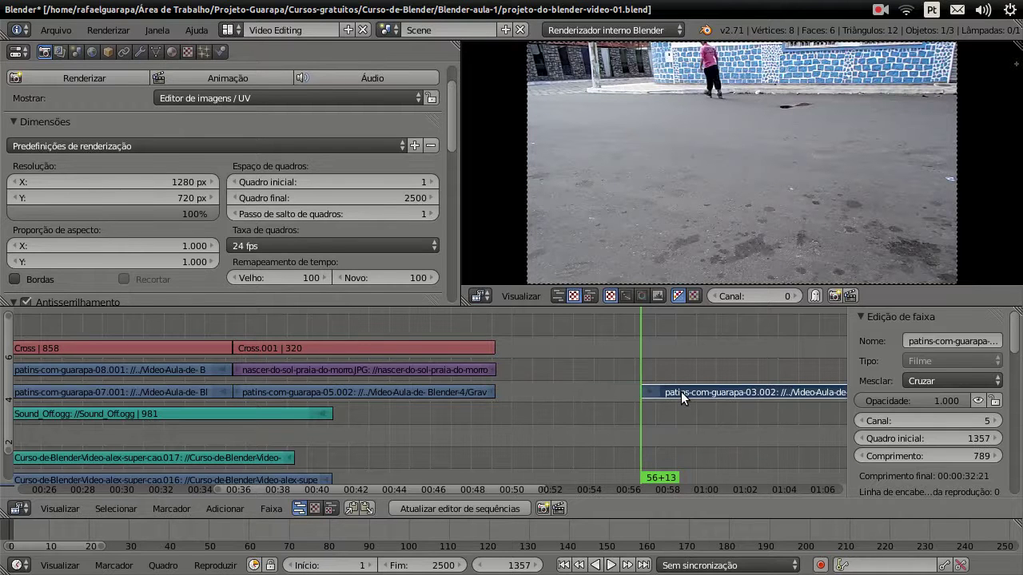
pyautogui.click(600, 380)
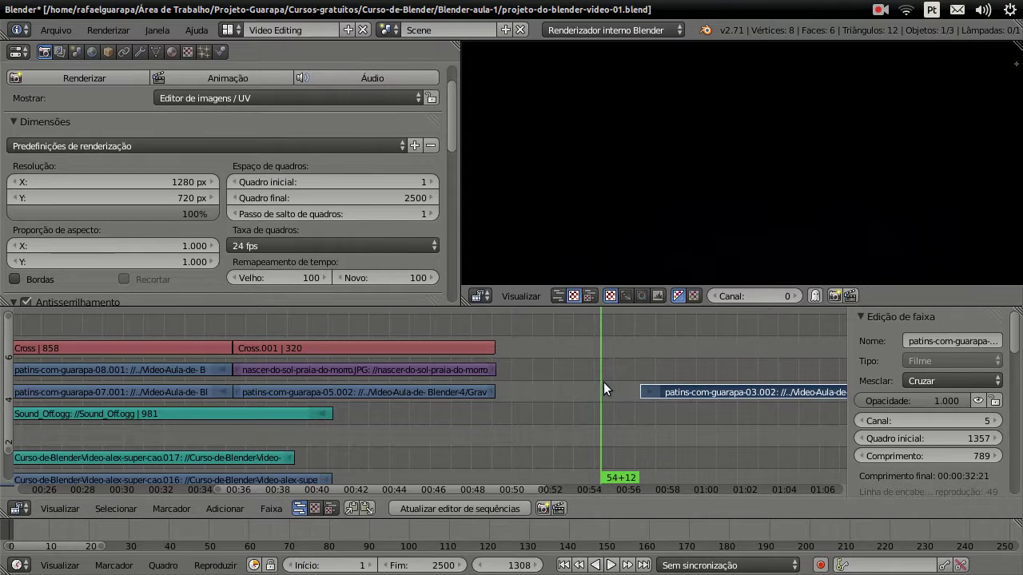
pyautogui.moveTo(693, 358); pyautogui.dragTo(707, 361)
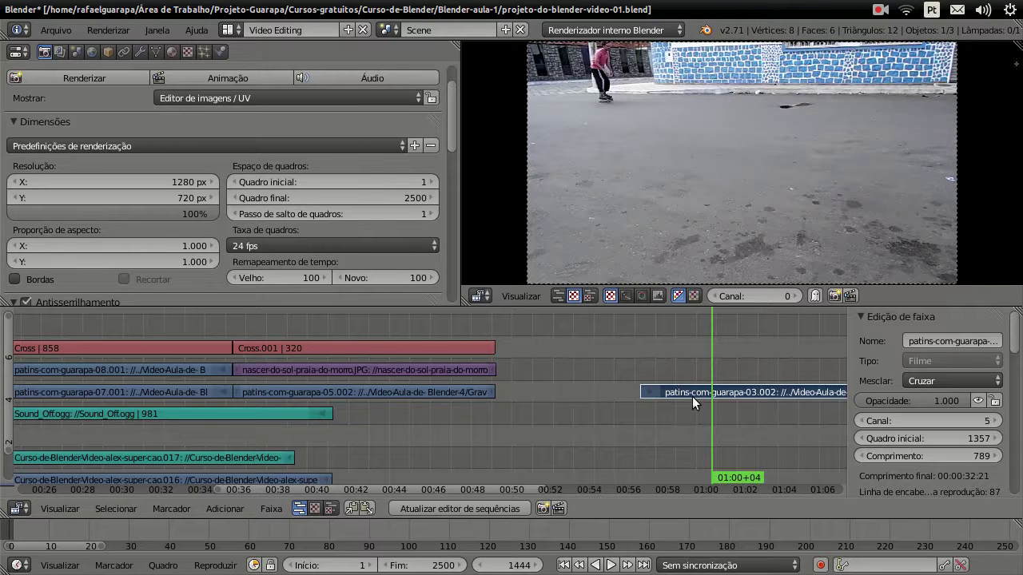
pyautogui.press('g')
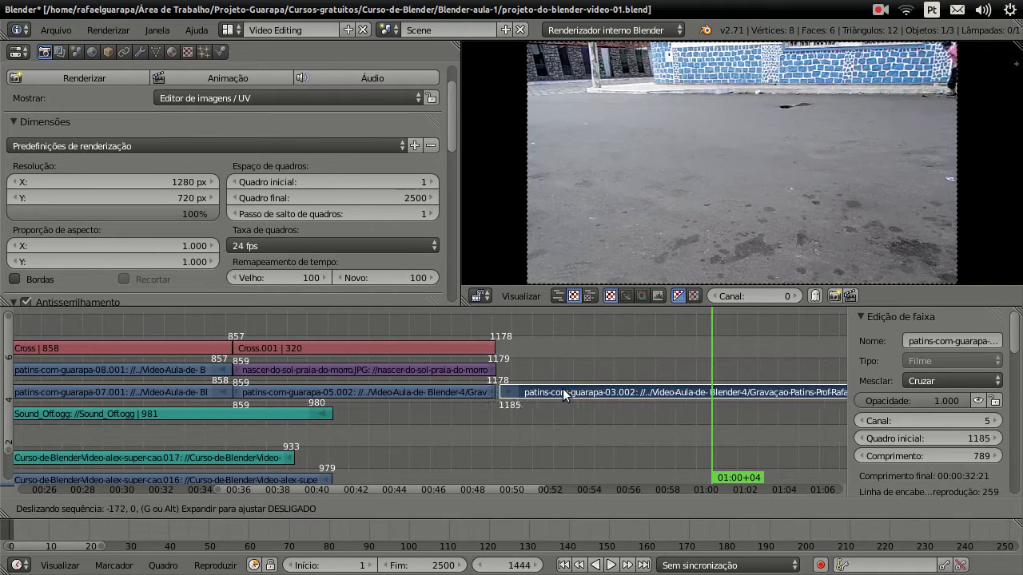
pyautogui.click(558, 389)
pyautogui.click(531, 402)
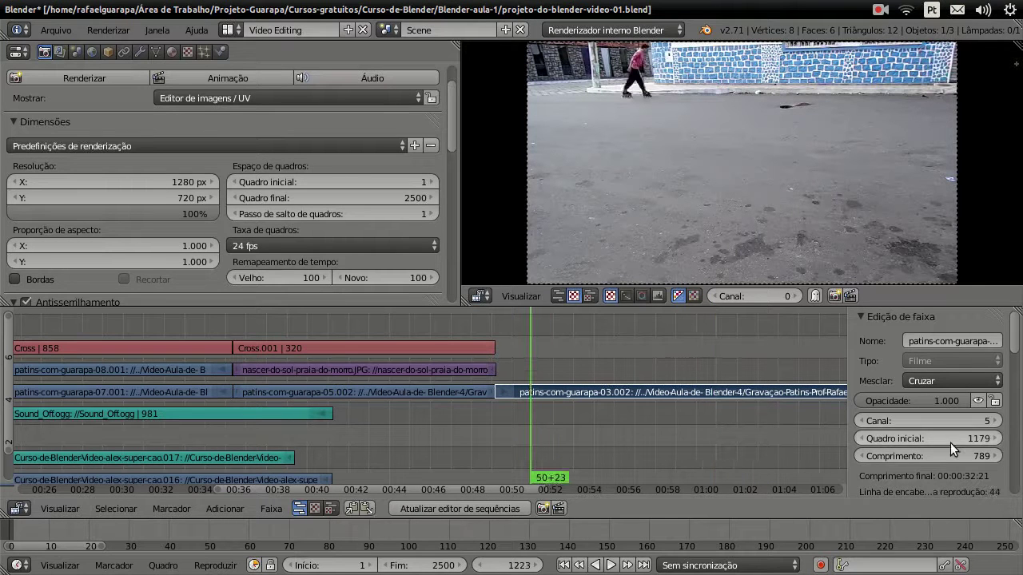
pyautogui.moveTo(559, 342)
pyautogui.mouseDown()
pyautogui.moveTo(533, 343)
pyautogui.moveTo(581, 371)
pyautogui.moveTo(698, 377)
pyautogui.moveTo(553, 376)
pyautogui.moveTo(636, 375)
pyautogui.mouseUp()
# Step: Drag patins-com-guarapa-02.MP4 from Files into the Blender sequencer
pyautogui.click(23, 89)
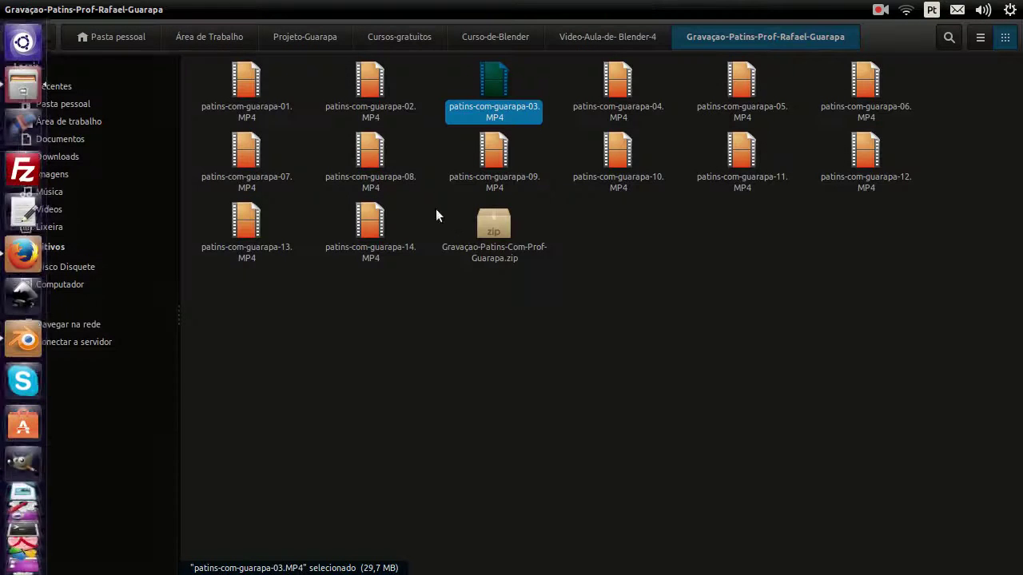
pyautogui.press('Left')
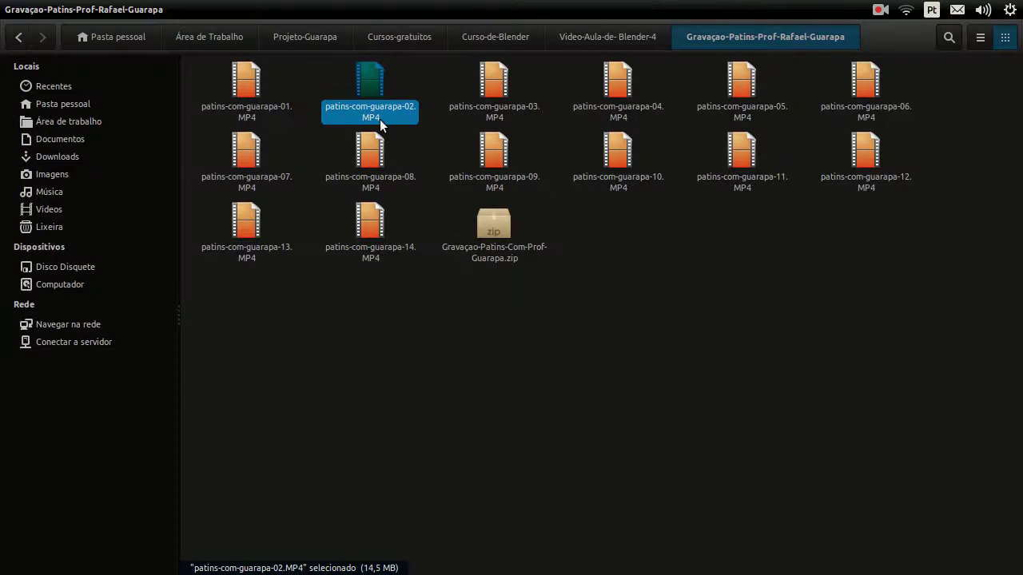
pyautogui.moveTo(370, 112)
pyautogui.mouseDown()
pyautogui.moveTo(536, 395)
pyautogui.moveTo(560, 363)
pyautogui.mouseUp()
pyautogui.hotkey('alt', 'Tab')
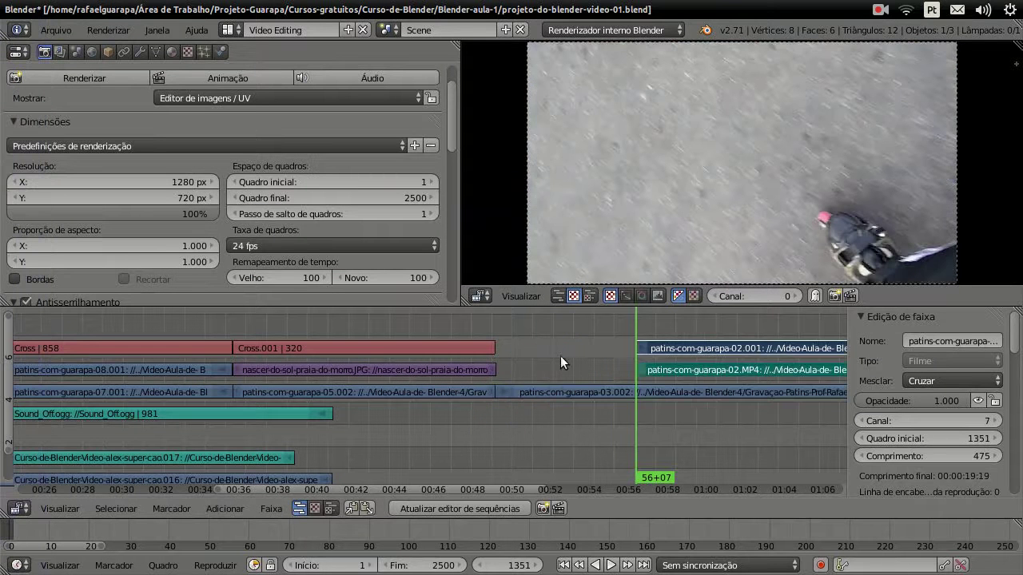
# Step: Delete the patins-com-guarapa-02 audio strip
pyautogui.rightClick(673, 374)
pyautogui.rightClick(670, 352)
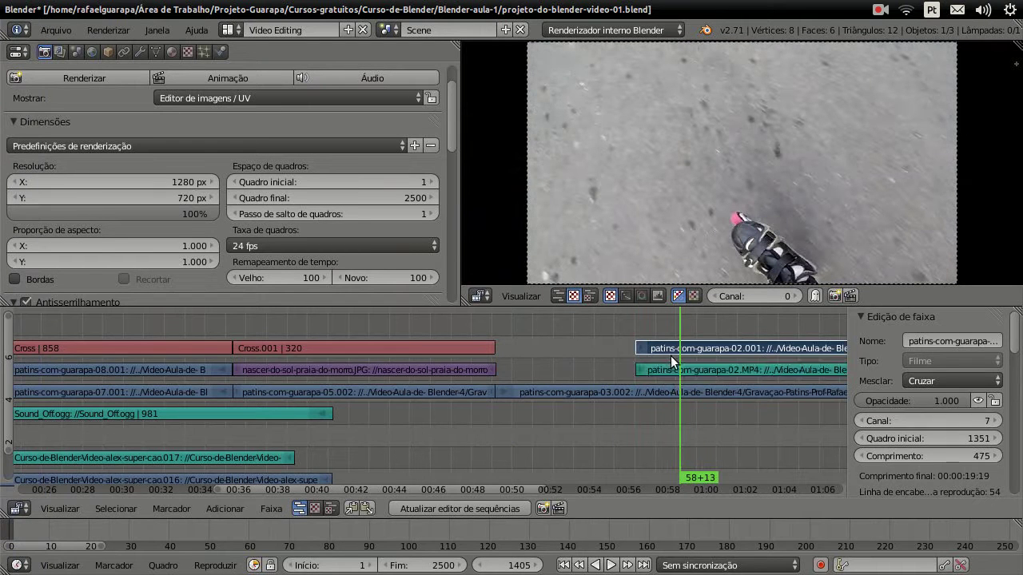
pyautogui.rightClick(666, 367)
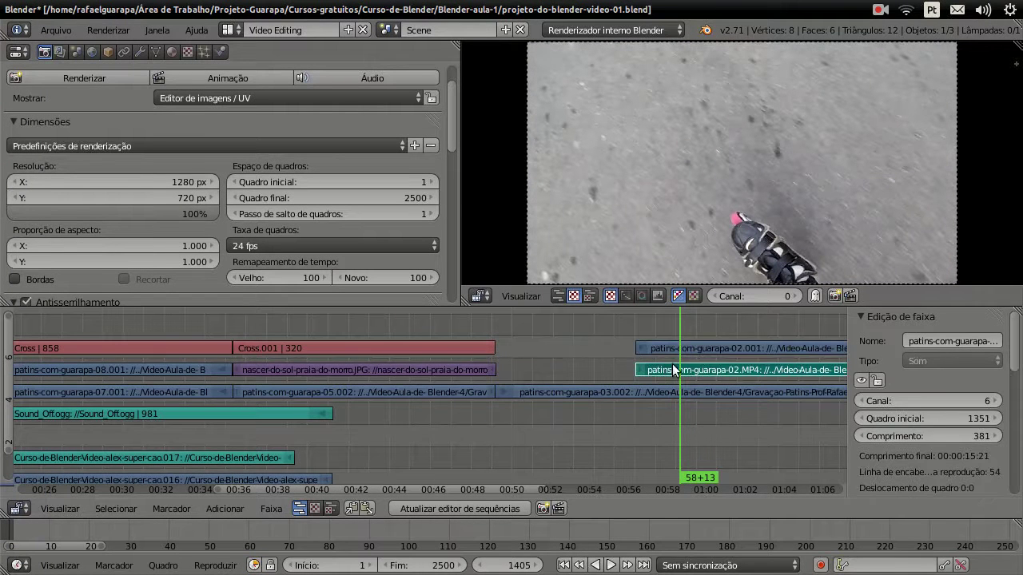
pyautogui.keyDown('shift'); pyautogui.scroll(-1, 676, 364); pyautogui.keyUp('shift')
pyautogui.press('x')
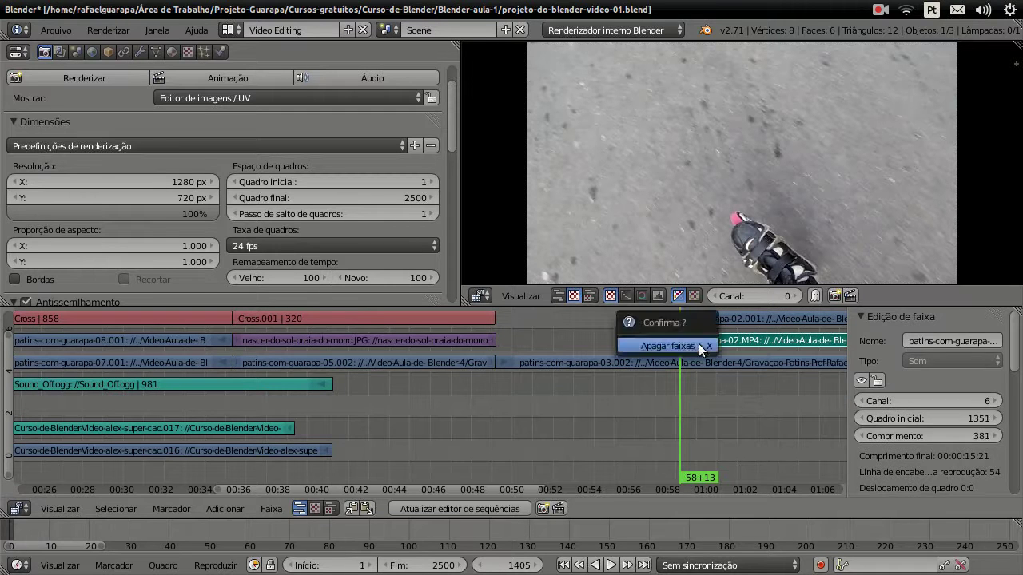
pyautogui.click(698, 344)
# Step: Move the 02.001 video strip to channel 6 starting at frame 1181
pyautogui.rightClick(692, 321)
pyautogui.press('g')
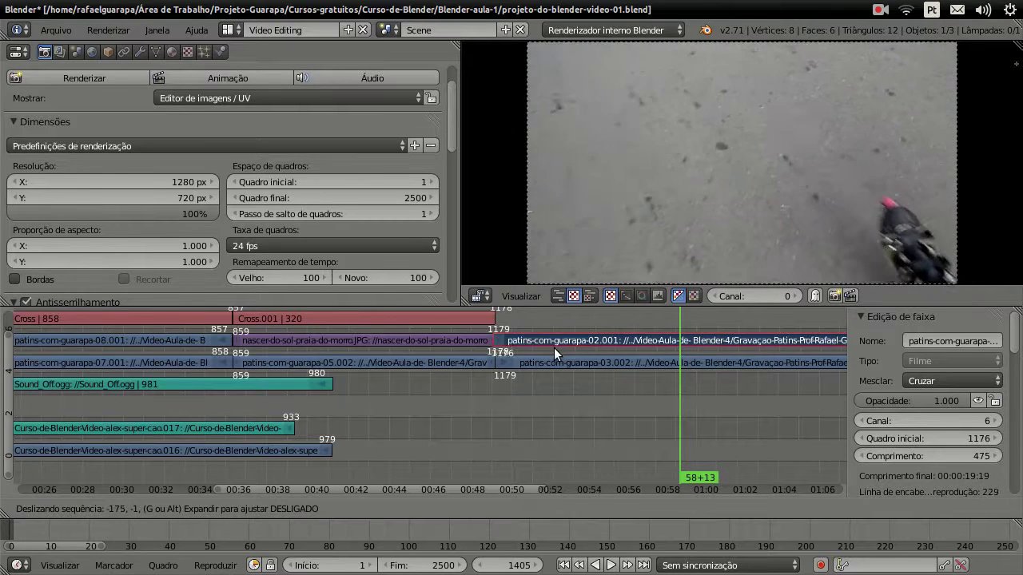
pyautogui.click(557, 347)
# Step: Scrub through the join to preview it, then select both skating strips
pyautogui.moveTo(546, 320); pyautogui.dragTo(603, 329)
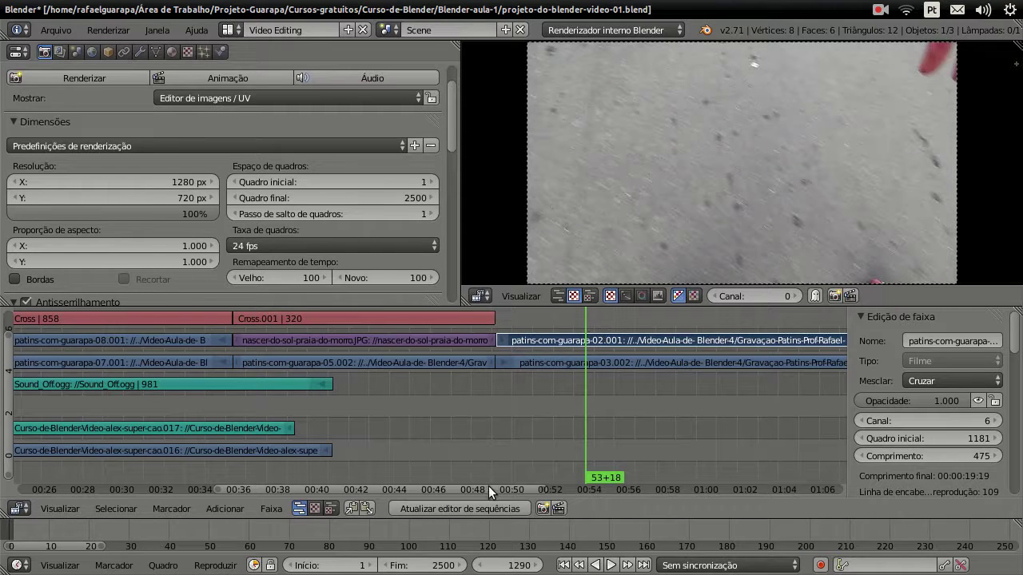
pyautogui.moveTo(488, 488); pyautogui.dragTo(545, 491)
pyautogui.moveTo(522, 328)
pyautogui.mouseDown()
pyautogui.moveTo(786, 346)
pyautogui.moveTo(695, 322)
pyautogui.moveTo(606, 323)
pyautogui.moveTo(651, 339)
pyautogui.moveTo(747, 334)
pyautogui.moveTo(606, 336)
pyautogui.mouseUp()
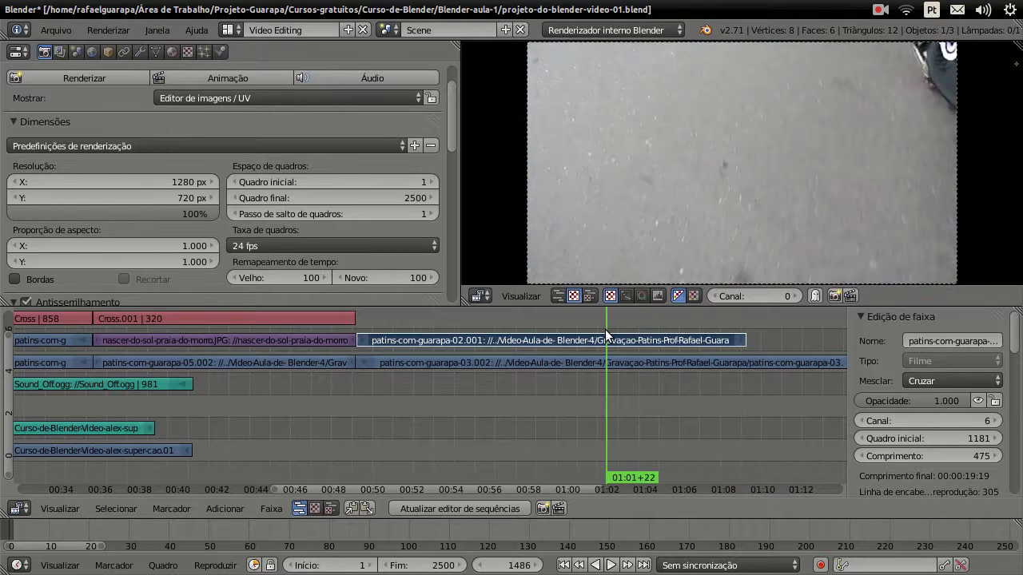
pyautogui.keyDown('shift'); pyautogui.rightClick(540, 360); pyautogui.keyUp('shift')
pyautogui.keyDown('shift'); pyautogui.rightClick(513, 337); pyautogui.keyUp('shift')
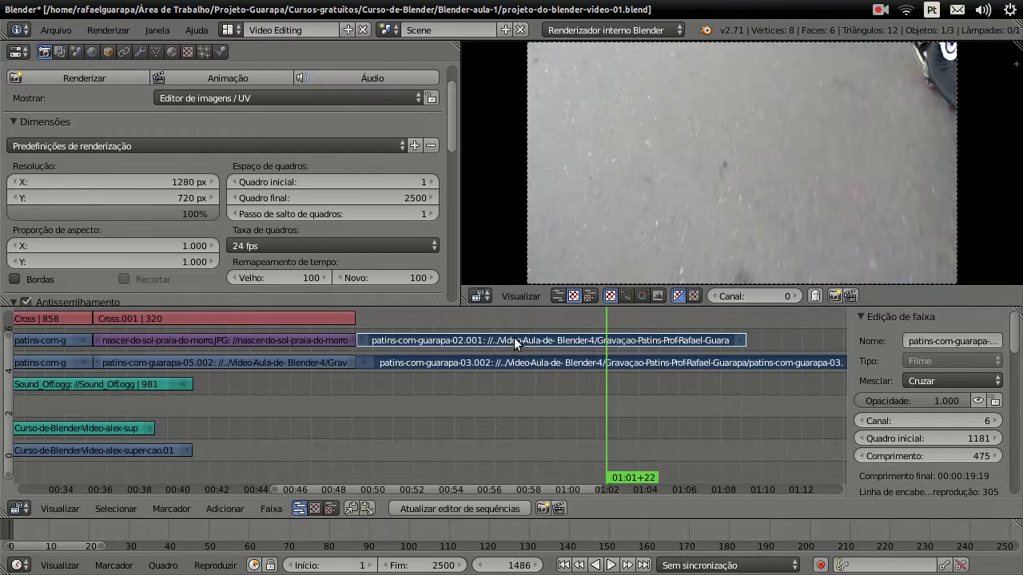
# Step: Add a 475-frame Add effect over clips 02.001 and 03.002 on channel 7, then scrub to preview
pyautogui.click(226, 513)
pyautogui.moveTo(255, 394)
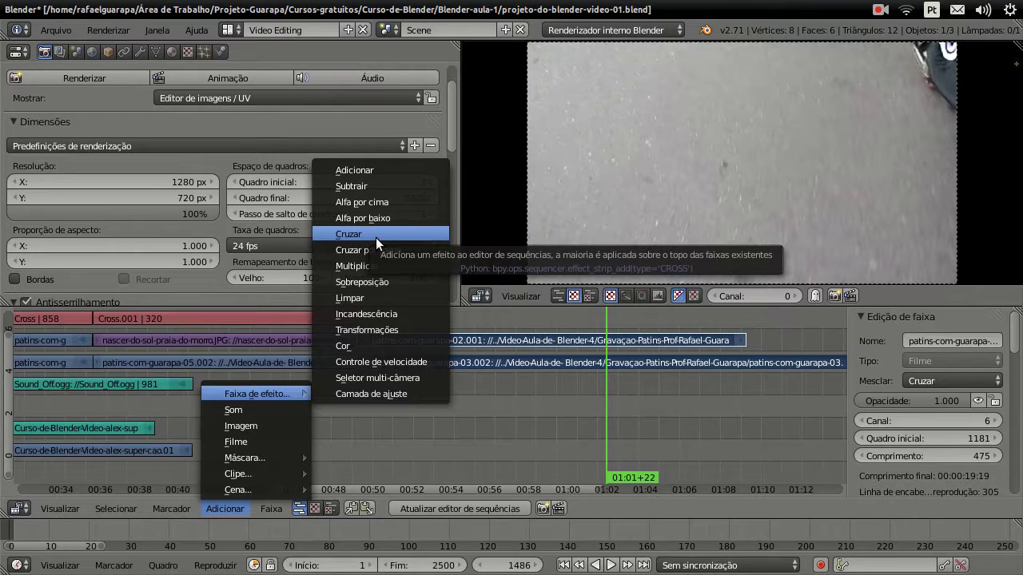
pyautogui.click(373, 169)
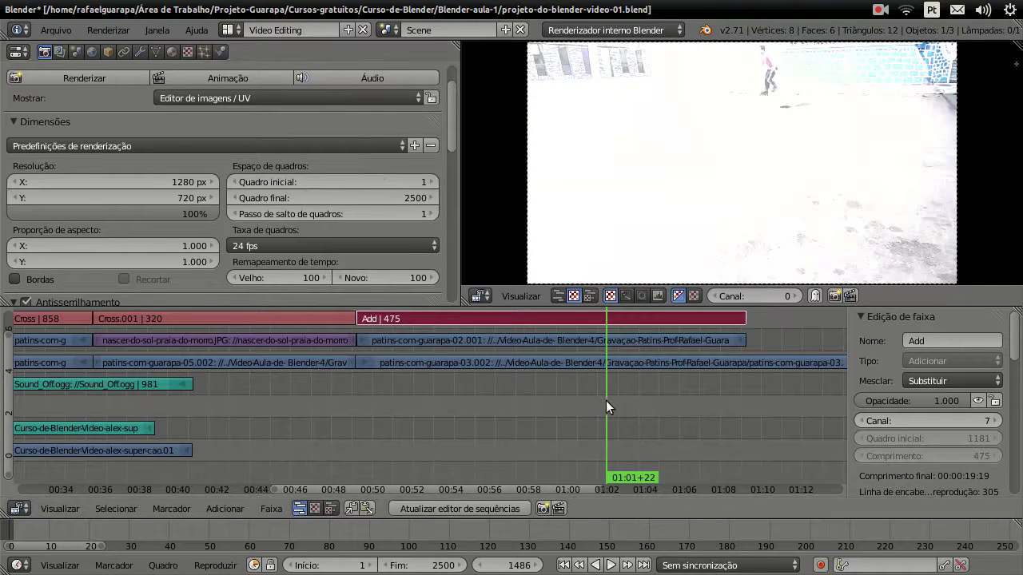
pyautogui.click(574, 397)
pyautogui.moveTo(574, 397); pyautogui.dragTo(368, 384)
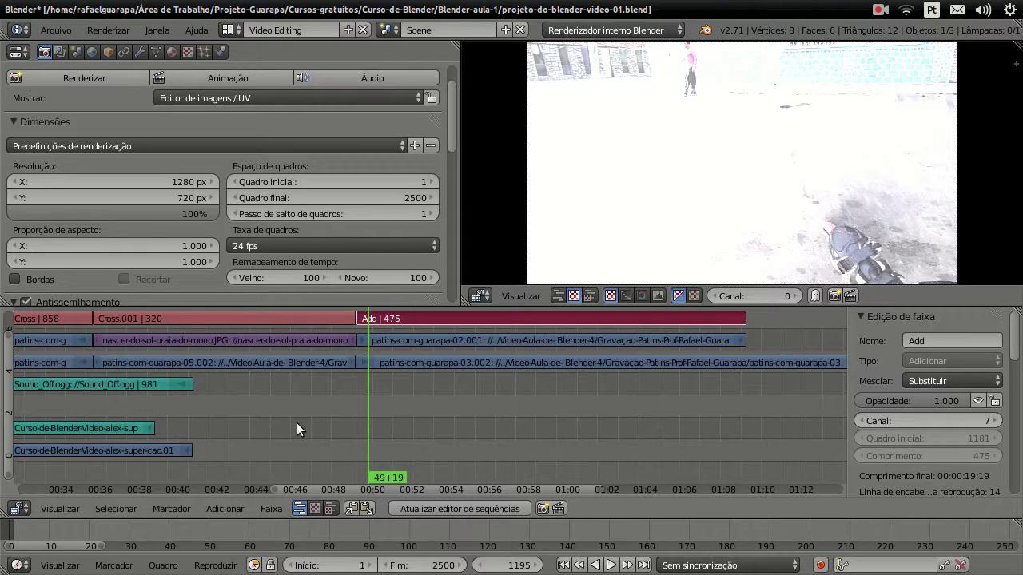
pyautogui.moveTo(251, 409); pyautogui.dragTo(383, 436)
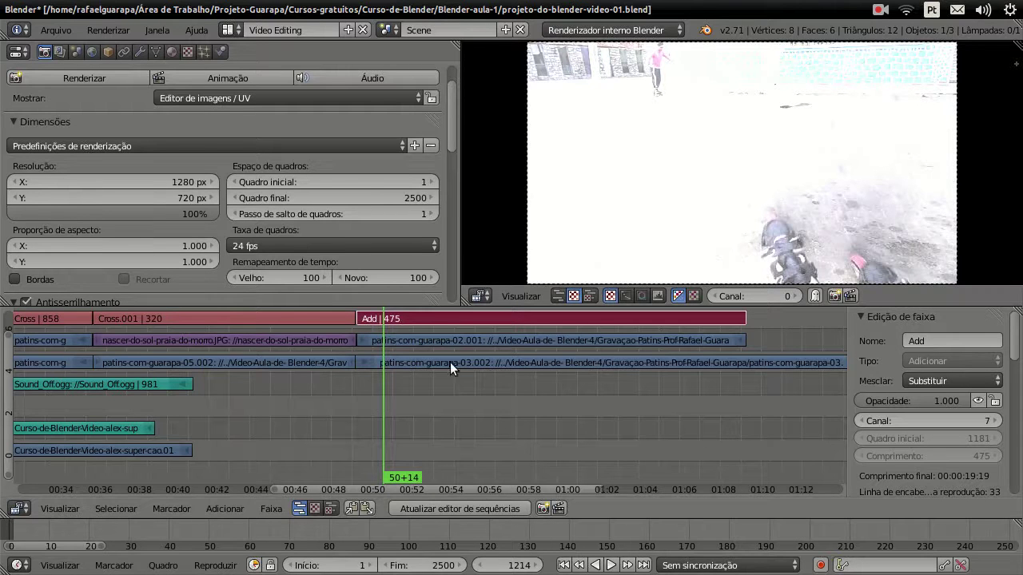
pyautogui.moveTo(407, 377); pyautogui.dragTo(355, 369)
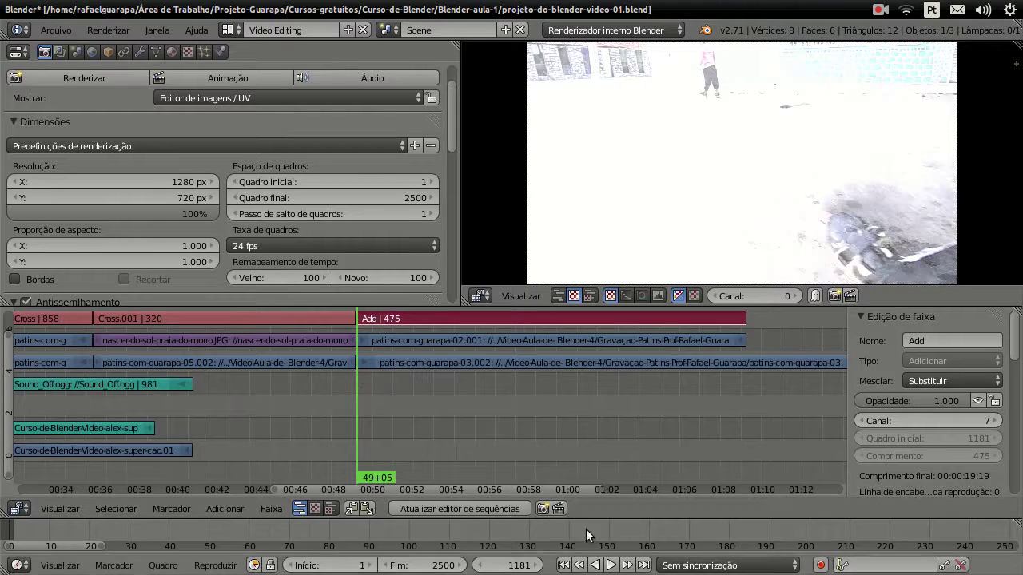
pyautogui.click(612, 565)
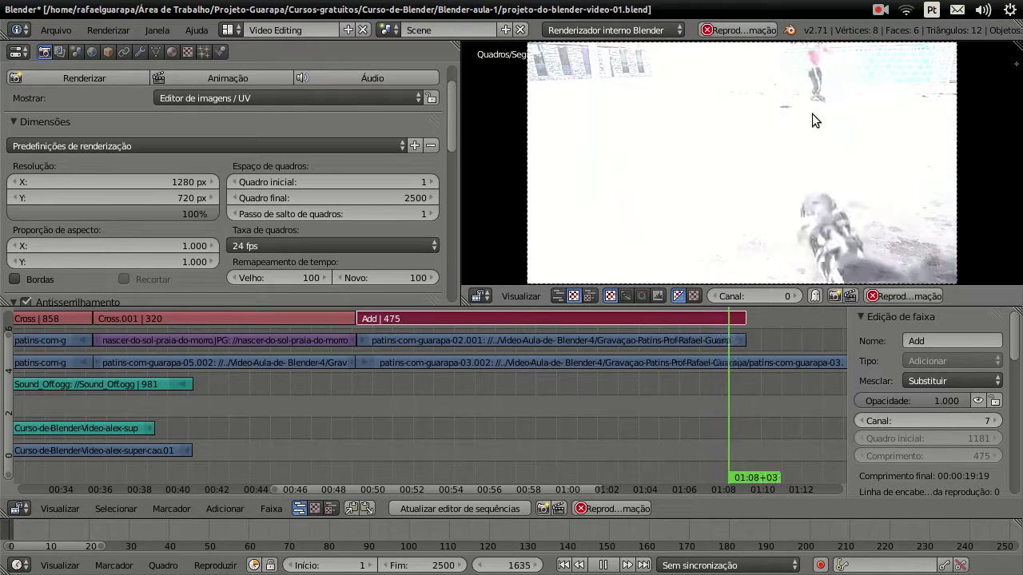
pyautogui.moveTo(750, 364)
pyautogui.mouseDown()
pyautogui.moveTo(737, 397)
pyautogui.moveTo(710, 396)
pyautogui.moveTo(758, 409)
pyautogui.moveTo(278, 385)
pyautogui.moveTo(31, 348)
pyautogui.mouseUp()
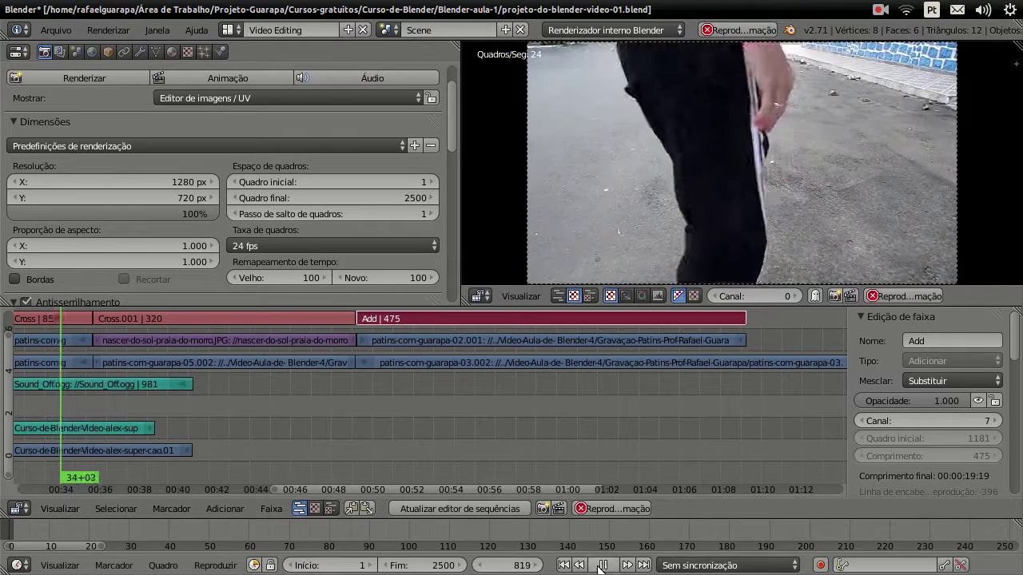
pyautogui.hotkey('alt', 'a')
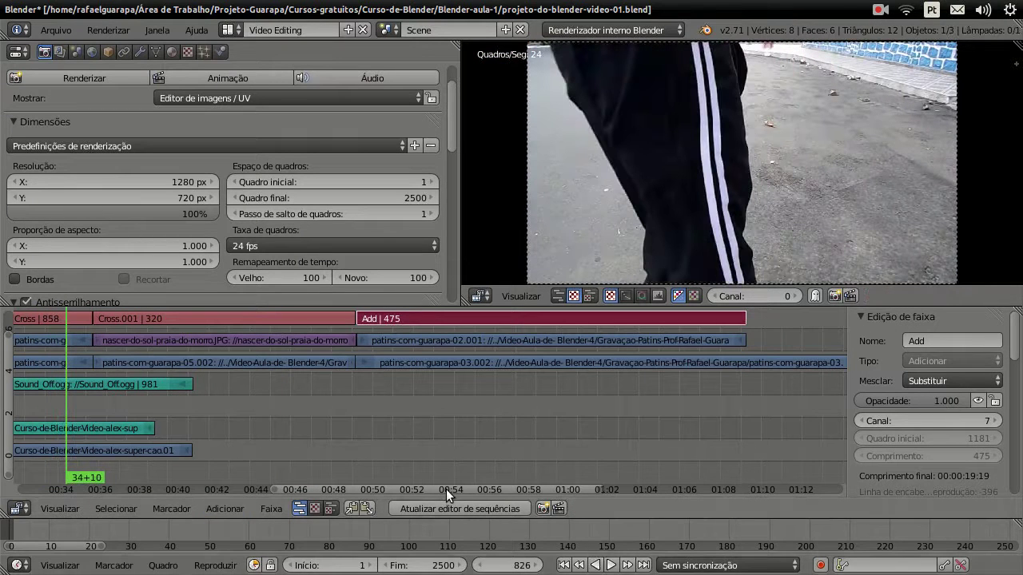
pyautogui.moveTo(446, 489); pyautogui.dragTo(312, 490)
pyautogui.moveTo(365, 399); pyautogui.dragTo(141, 389)
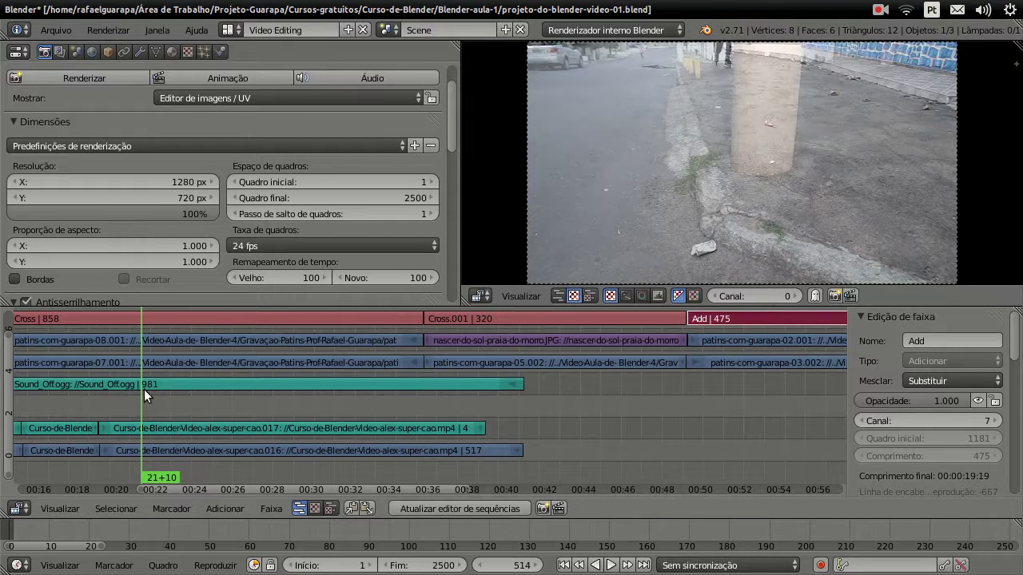
pyautogui.moveTo(159, 398)
pyautogui.mouseDown()
pyautogui.moveTo(254, 427)
pyautogui.moveTo(425, 421)
pyautogui.moveTo(641, 433)
pyautogui.moveTo(748, 414)
pyautogui.mouseUp()
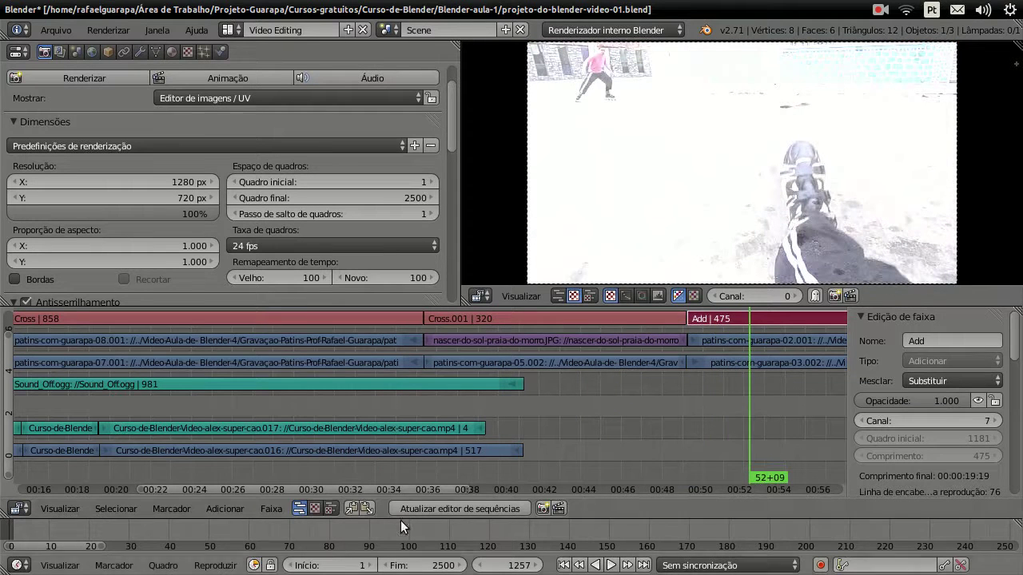
pyautogui.moveTo(417, 488)
pyautogui.mouseDown()
pyautogui.moveTo(589, 505)
pyautogui.moveTo(565, 502)
pyautogui.mouseUp()
pyautogui.moveTo(441, 382)
pyautogui.mouseDown()
pyautogui.moveTo(495, 395)
pyautogui.moveTo(449, 412)
pyautogui.mouseUp()
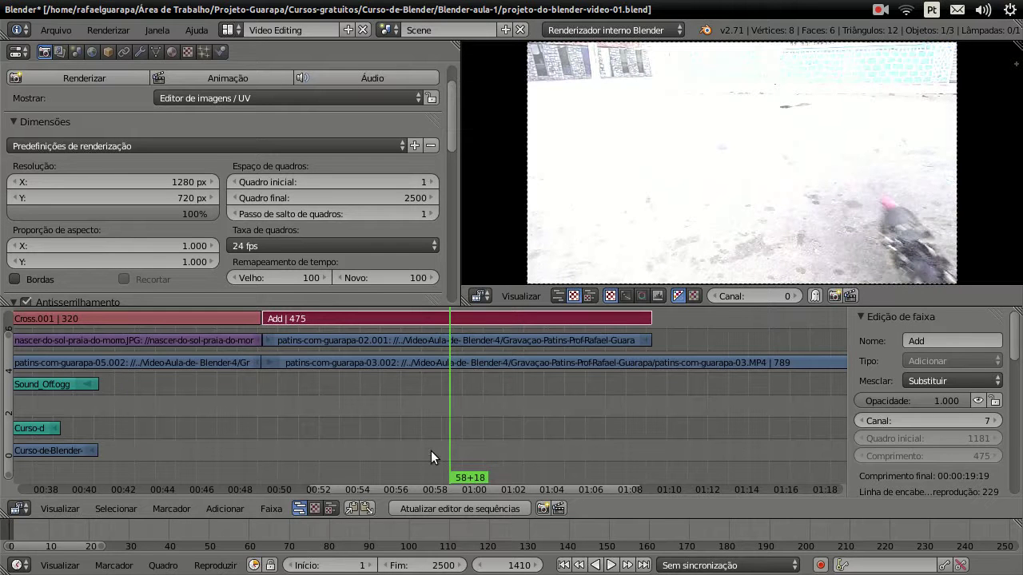
pyautogui.moveTo(437, 451)
pyautogui.mouseDown()
pyautogui.moveTo(524, 405)
pyautogui.moveTo(608, 395)
pyautogui.moveTo(425, 373)
pyautogui.moveTo(553, 389)
pyautogui.mouseUp()
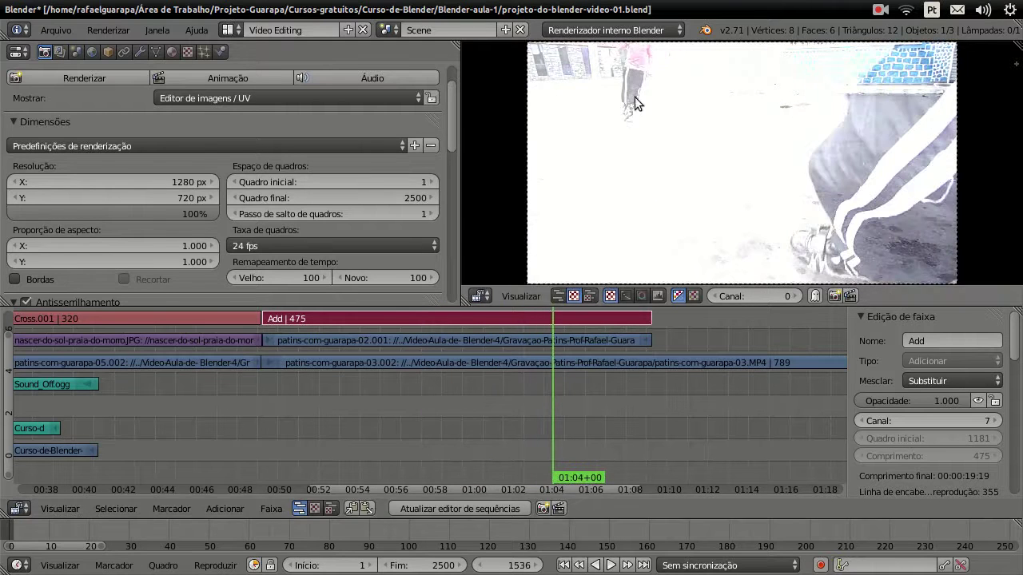
pyautogui.scroll(-1, 613, 133)
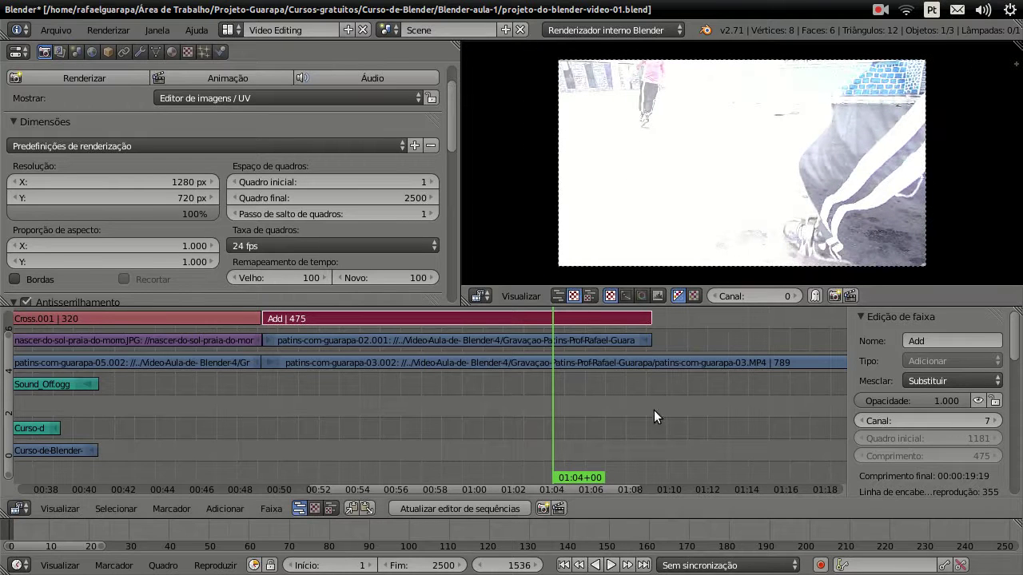
pyautogui.moveTo(645, 381)
pyautogui.mouseDown()
pyautogui.moveTo(652, 377)
pyautogui.moveTo(648, 387)
pyautogui.mouseUp()
# Step: Cut clip 03.002 at frame 1657 and delete its tail
pyautogui.rightClick(668, 362)
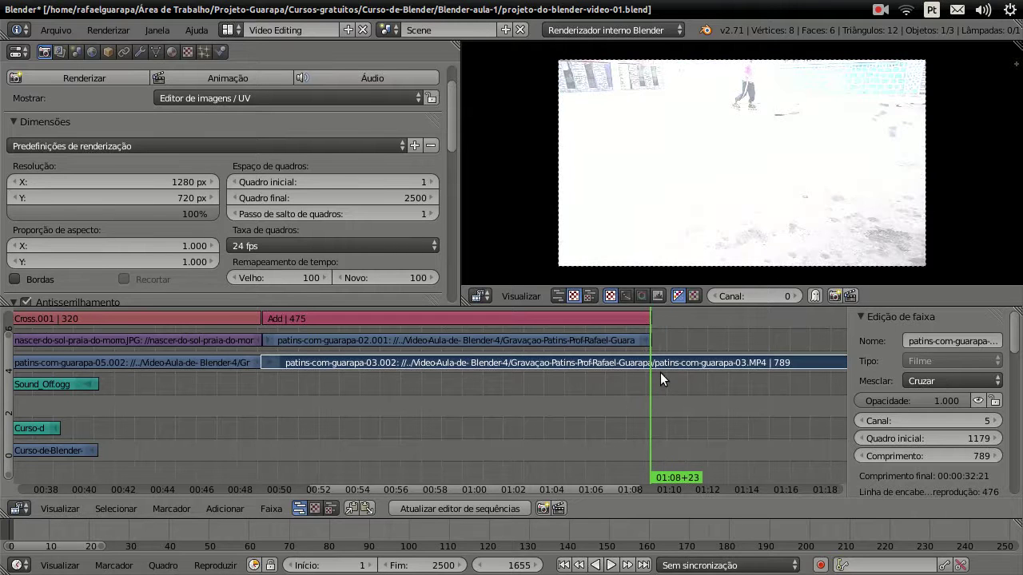
pyautogui.click(653, 369)
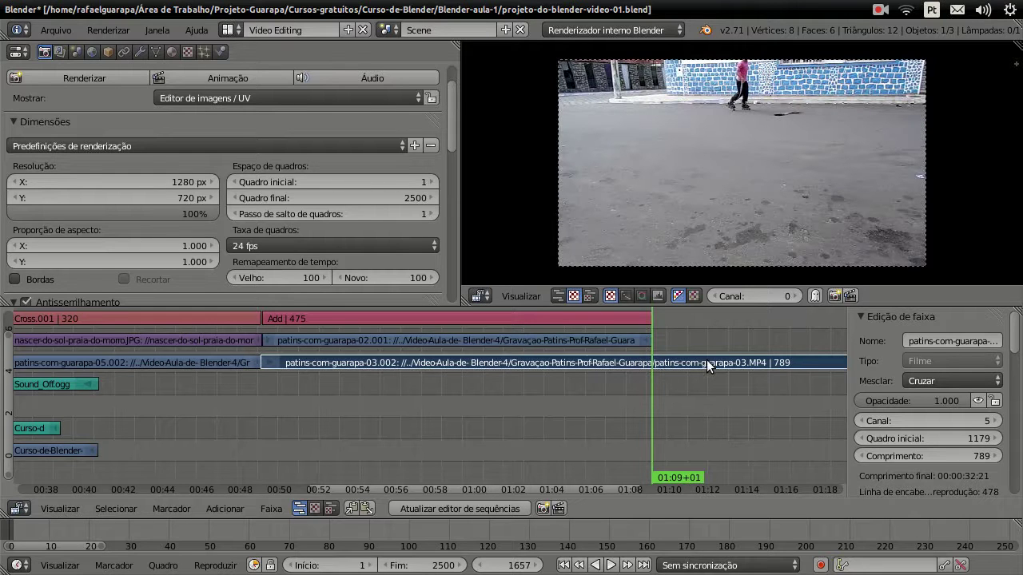
pyautogui.press('k')
pyautogui.press('x')
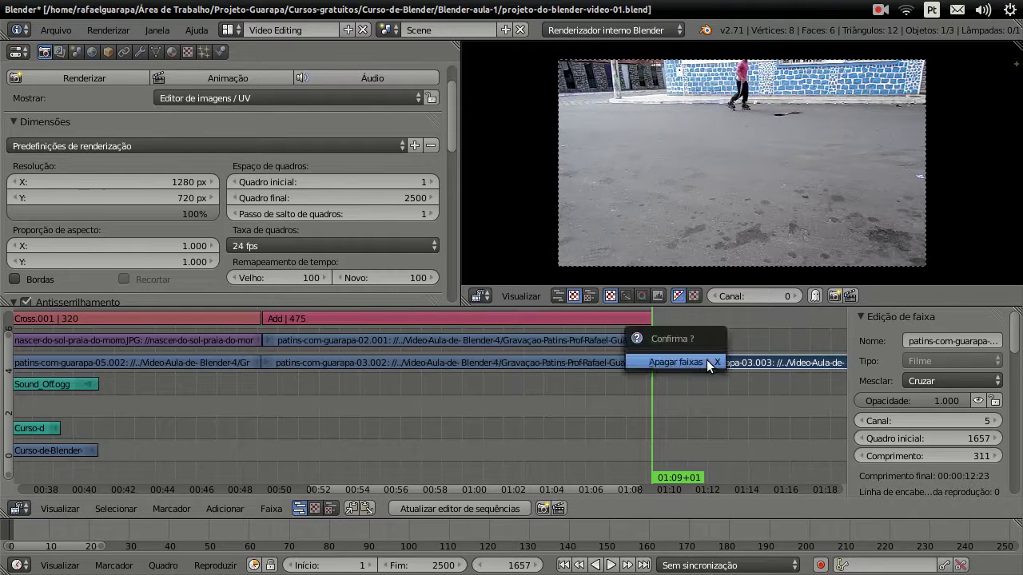
pyautogui.click(706, 360)
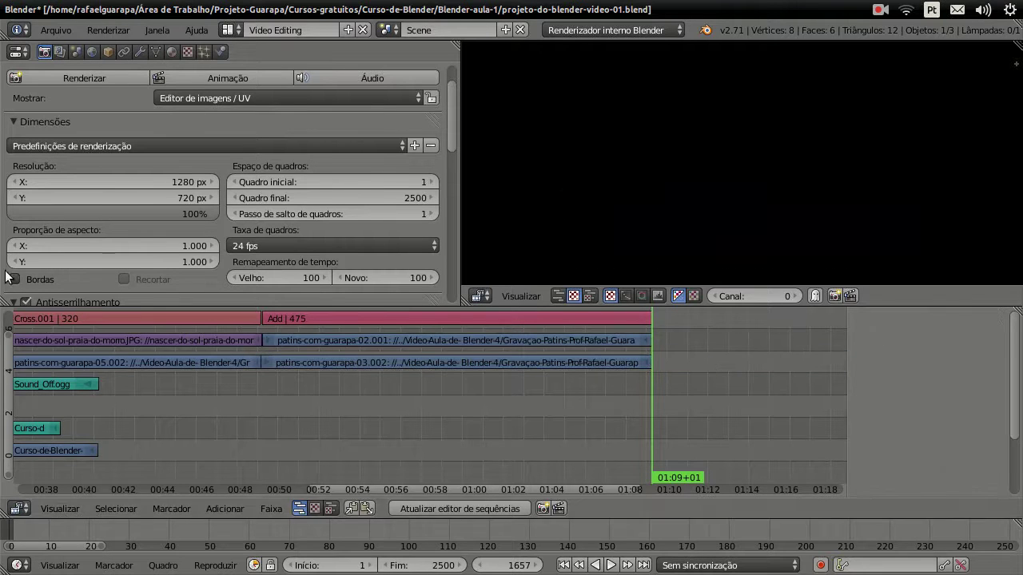
# Step: Pick up patins-com-guarapa-09 from the skating clips folder in Files and carry it to Blender
pyautogui.click(23, 85)
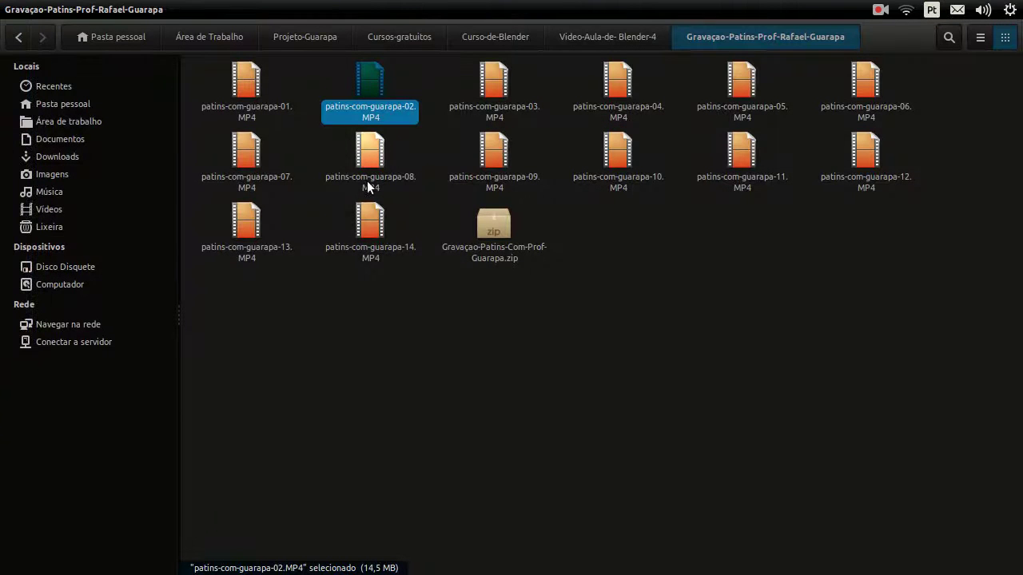
pyautogui.click(368, 183)
pyautogui.click(490, 177)
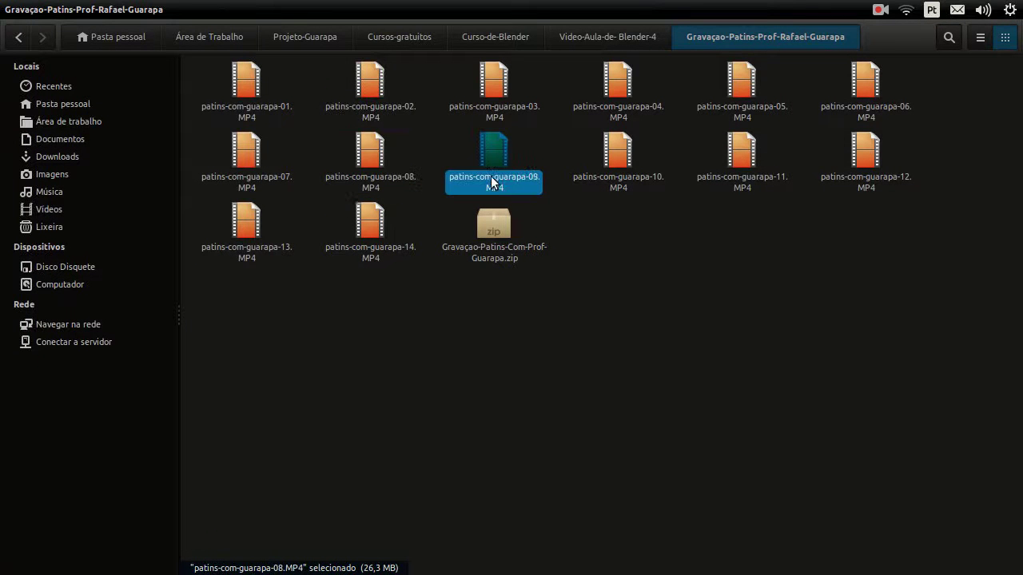
pyautogui.click(631, 185)
pyautogui.moveTo(493, 186)
pyautogui.mouseDown()
pyautogui.moveTo(565, 206)
pyautogui.moveTo(651, 445)
pyautogui.moveTo(675, 351)
pyautogui.mouseUp()
pyautogui.hotkey('alt', 'Tab')
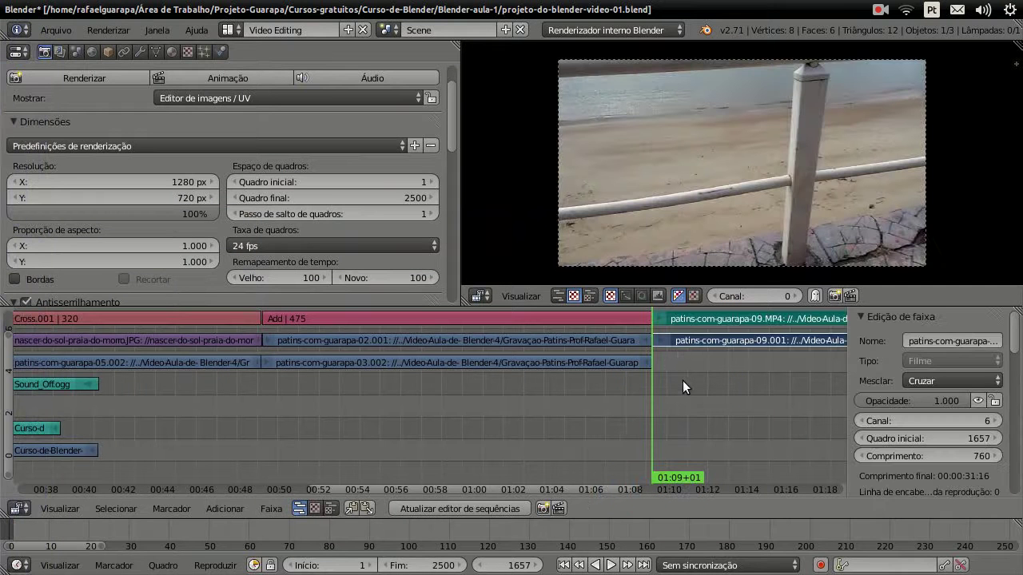
# Step: Drop patins-com-guarapa-09.MP4 into the sequencer at frame 1657 and scrub through it
pyautogui.moveTo(611, 484); pyautogui.dragTo(732, 483)
pyautogui.moveTo(351, 378)
pyautogui.mouseDown()
pyautogui.moveTo(587, 389)
pyautogui.moveTo(678, 408)
pyautogui.moveTo(654, 404)
pyautogui.mouseUp()
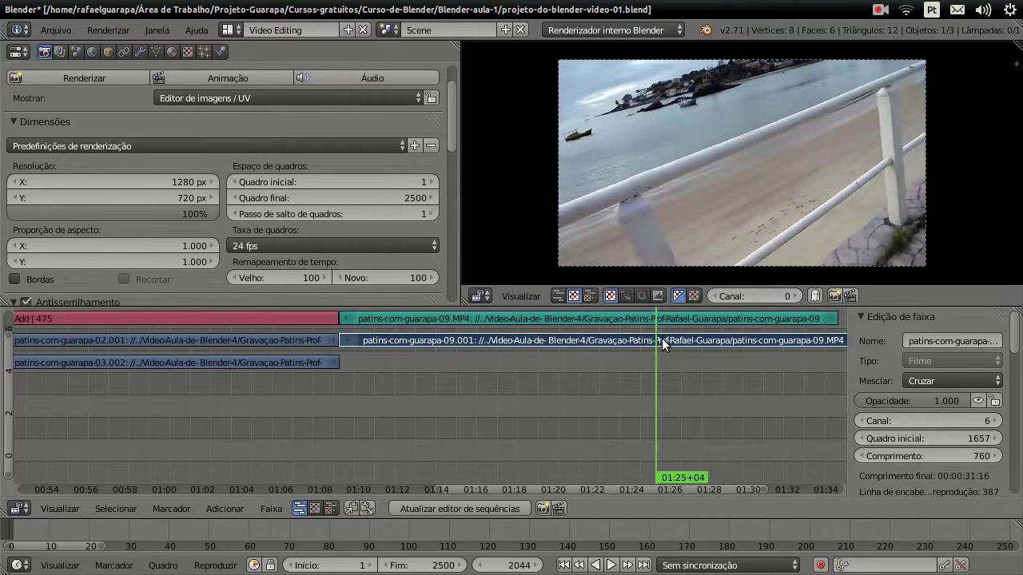
# Step: Delete the beach clip's audio strip and the spare 09.001 piece split from it
pyautogui.rightClick(657, 318)
pyautogui.press('x')
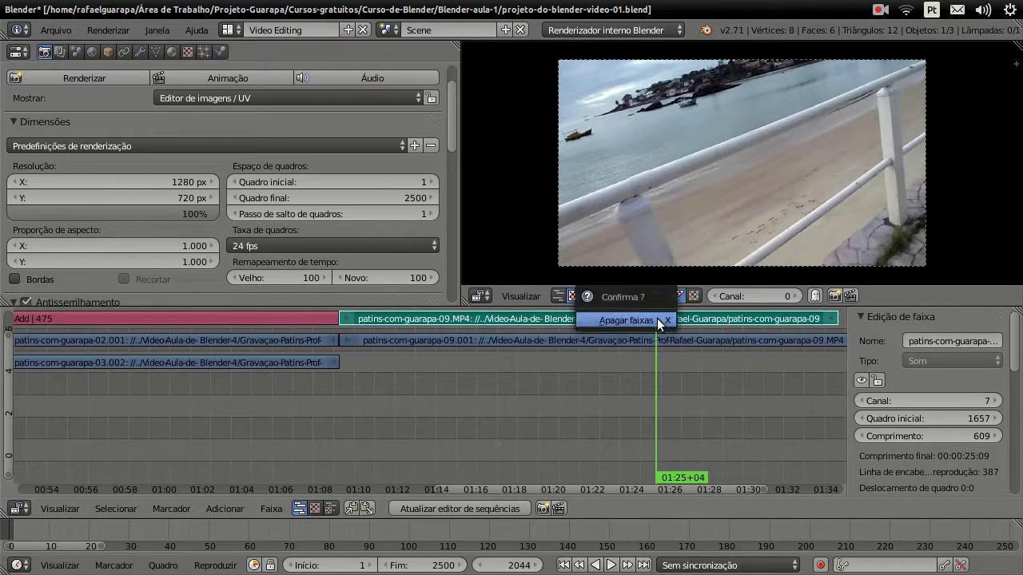
pyautogui.click(656, 319)
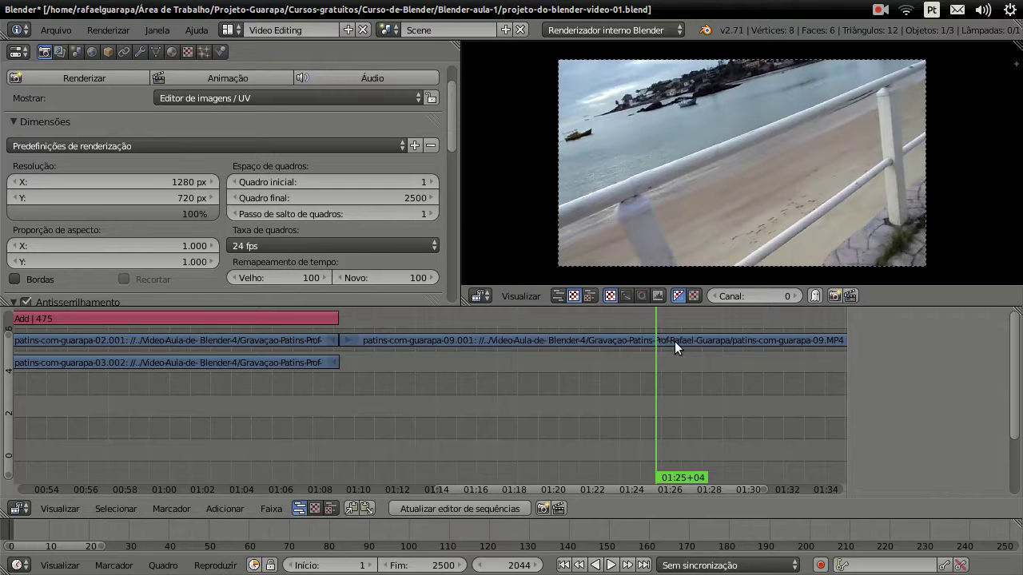
pyautogui.rightClick(674, 341)
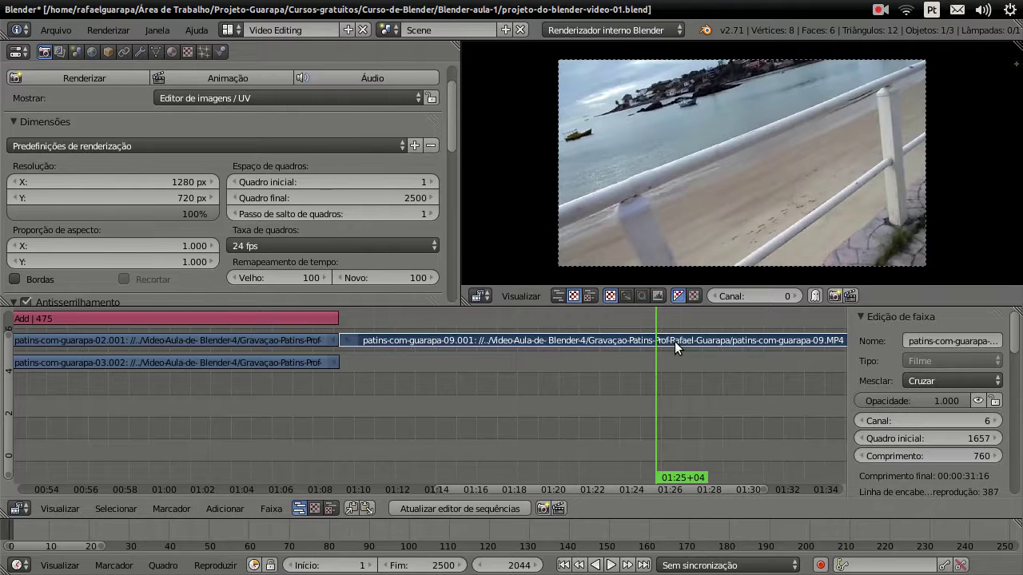
pyautogui.press('k')
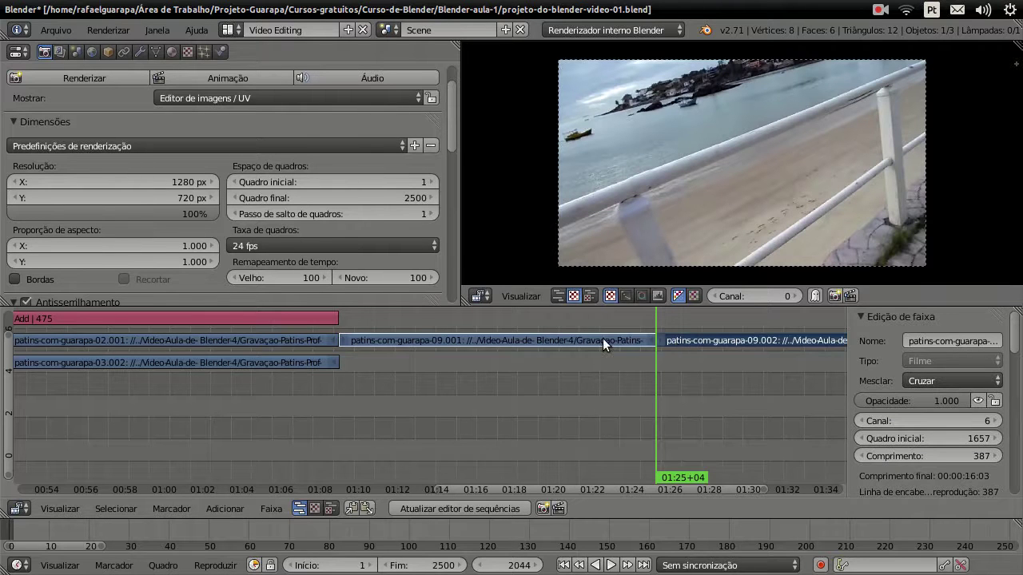
pyautogui.rightClick(602, 338)
pyautogui.press('x')
pyautogui.click(603, 337)
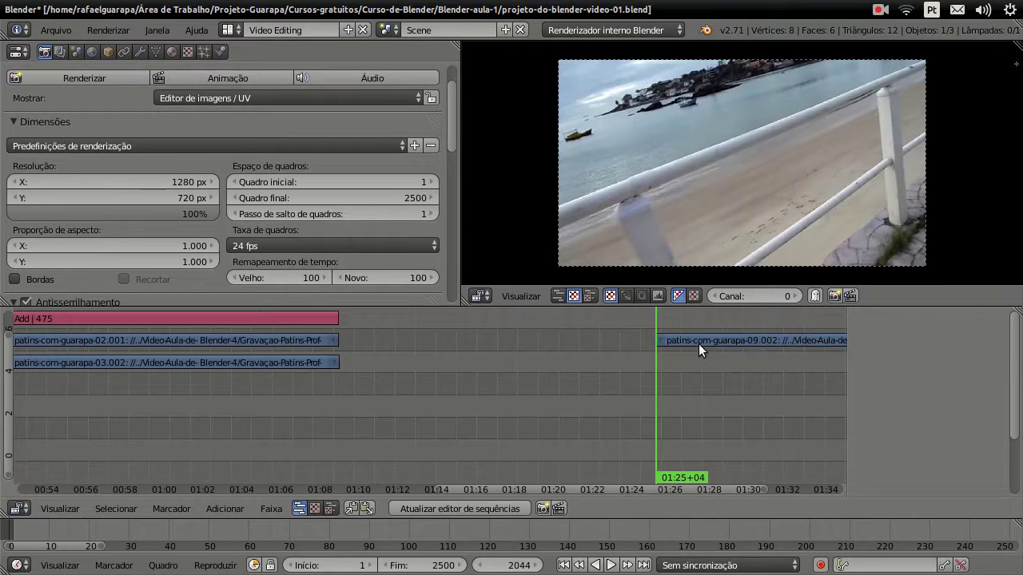
# Step: Move 09.002 onto channel 5 right after clip 03
pyautogui.rightClick(720, 339)
pyautogui.press('g')
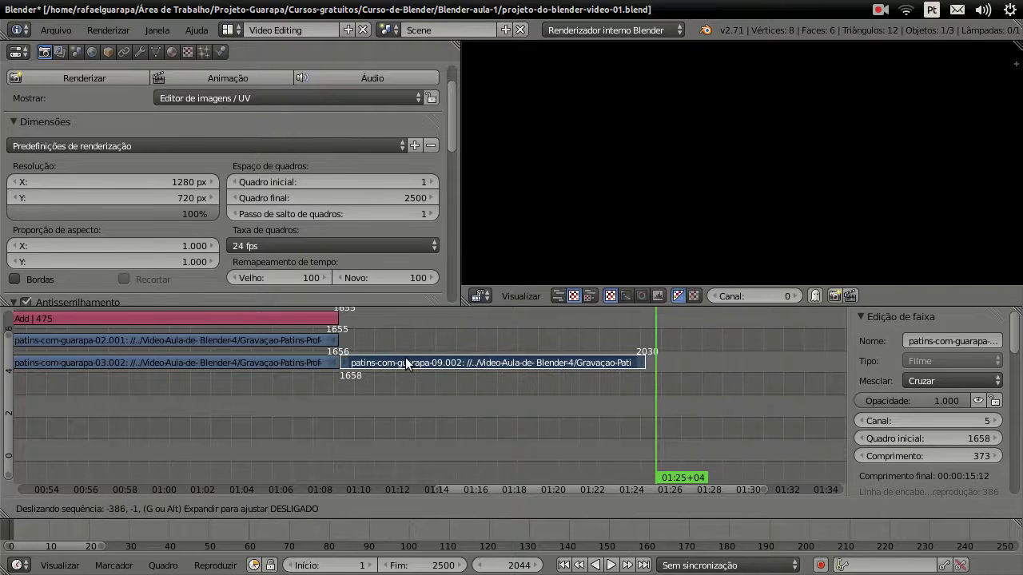
pyautogui.click(406, 357)
pyautogui.moveTo(378, 332)
pyautogui.mouseDown()
pyautogui.moveTo(342, 329)
pyautogui.moveTo(429, 349)
pyautogui.moveTo(620, 337)
pyautogui.mouseUp()
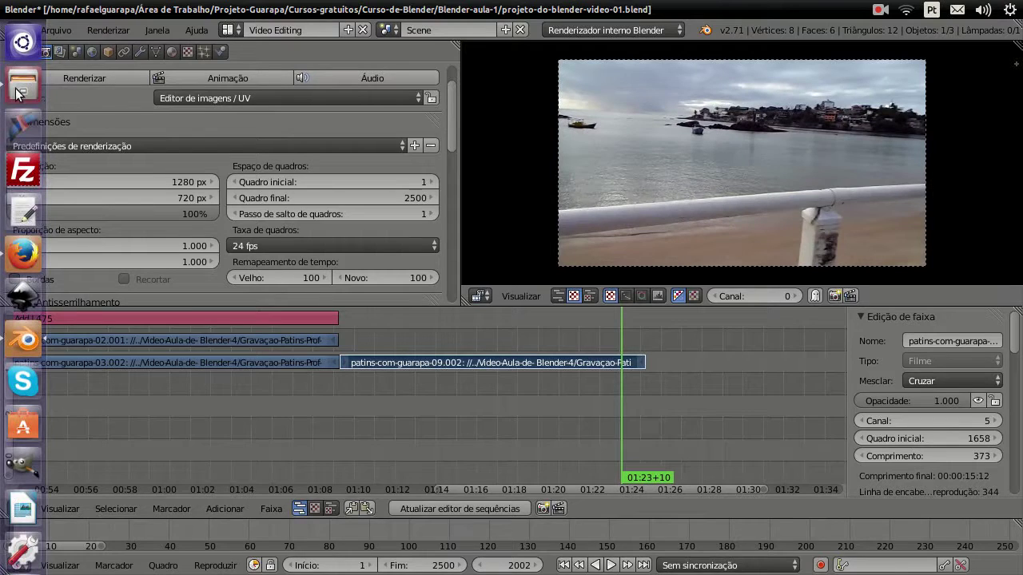
# Step: Import patins-com-guarapa-10.MP4 from Files into the sequencer at frame 2002
pyautogui.click(16, 94)
pyautogui.click(597, 182)
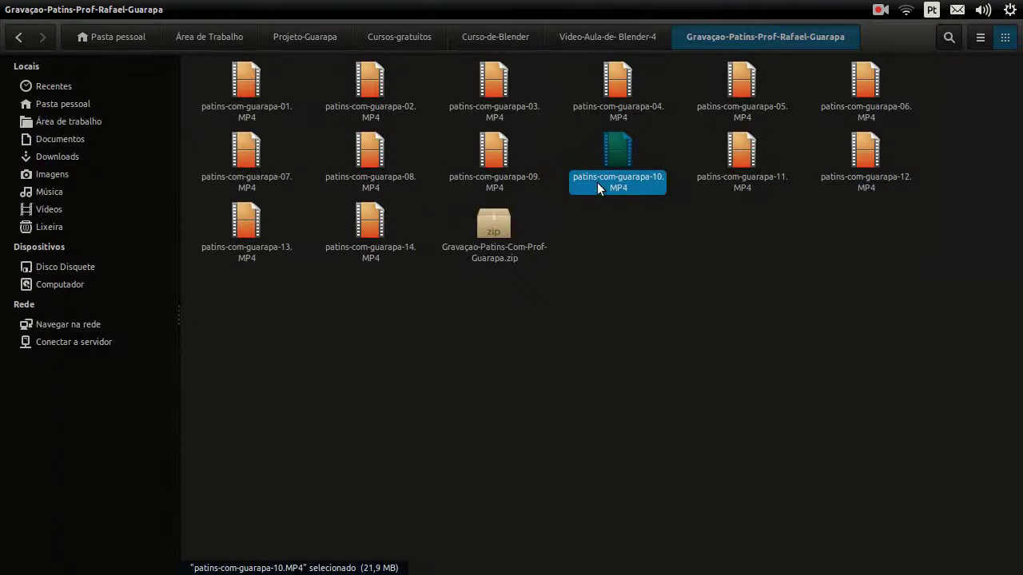
pyautogui.hotkey('alt', 'Tab')
pyautogui.moveTo(620, 176); pyautogui.dragTo(692, 360)
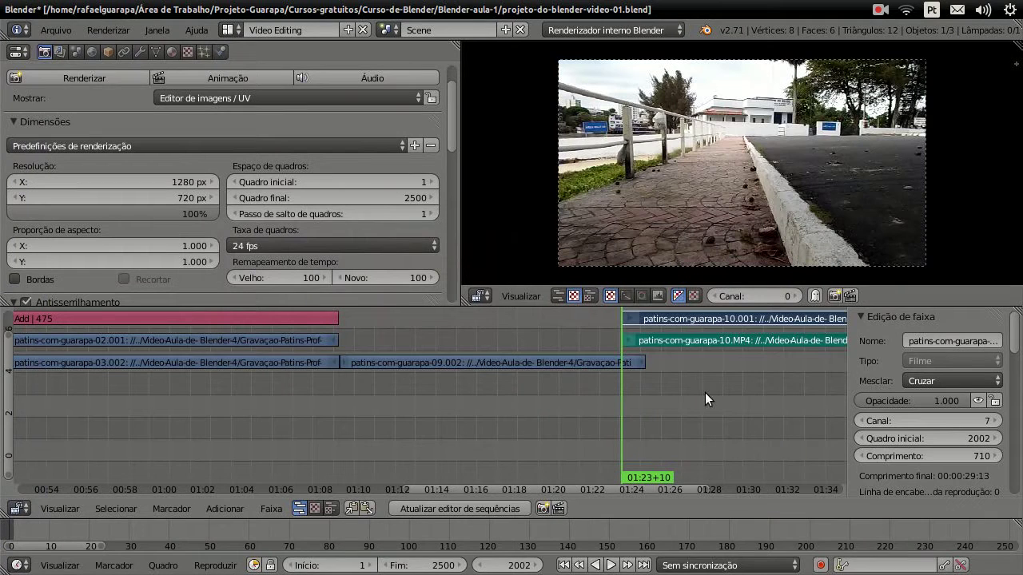
# Step: Delete the 10.MP4 strip and place 10.001 on channel 6 at frame 1658
pyautogui.rightClick(682, 340)
pyautogui.press('x')
pyautogui.click(682, 340)
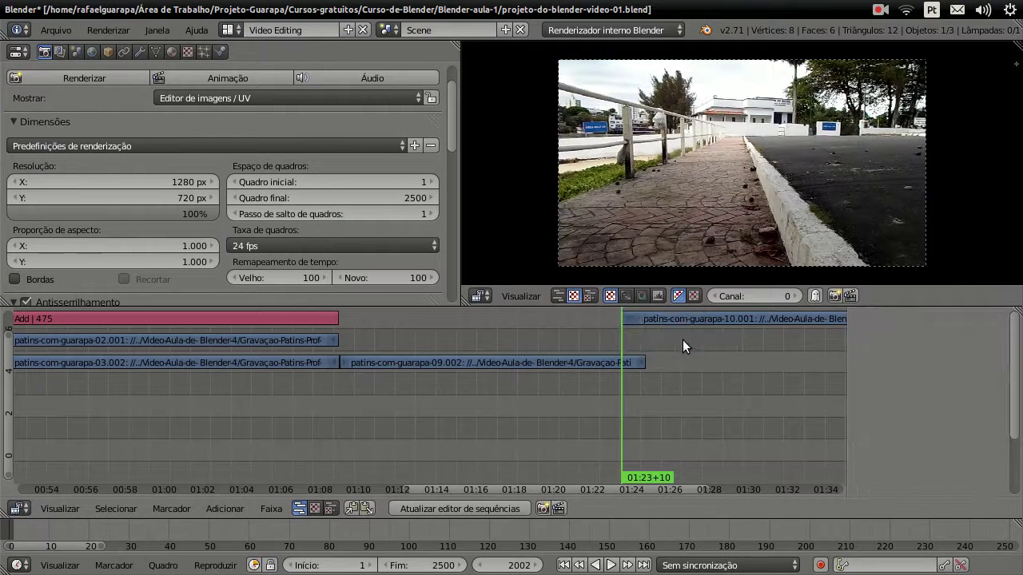
pyautogui.rightClick(679, 314)
pyautogui.press('g')
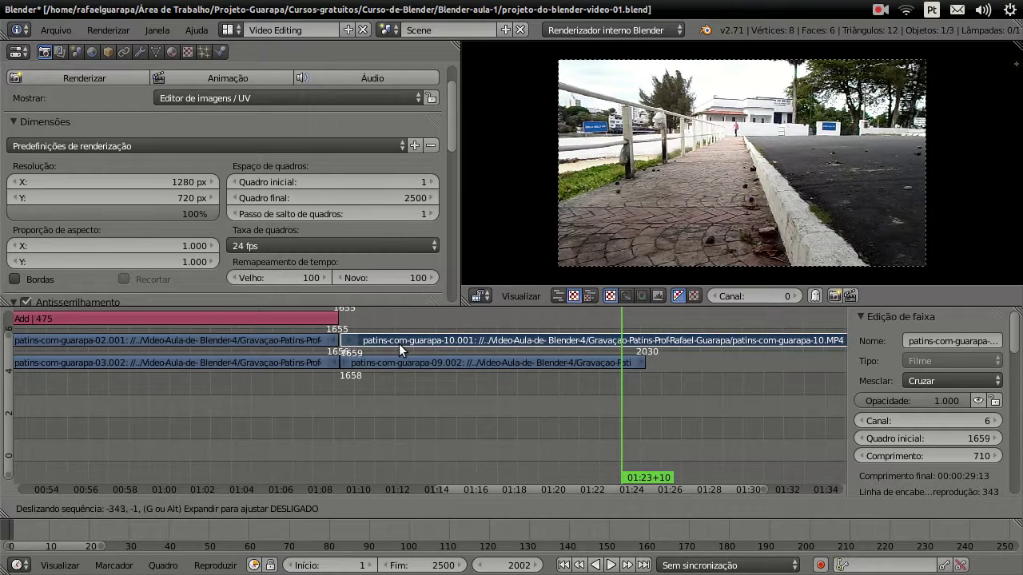
pyautogui.click(398, 343)
# Step: Play the sequence from frame 1653 to check the join
pyautogui.click(336, 489)
pyautogui.click(334, 489)
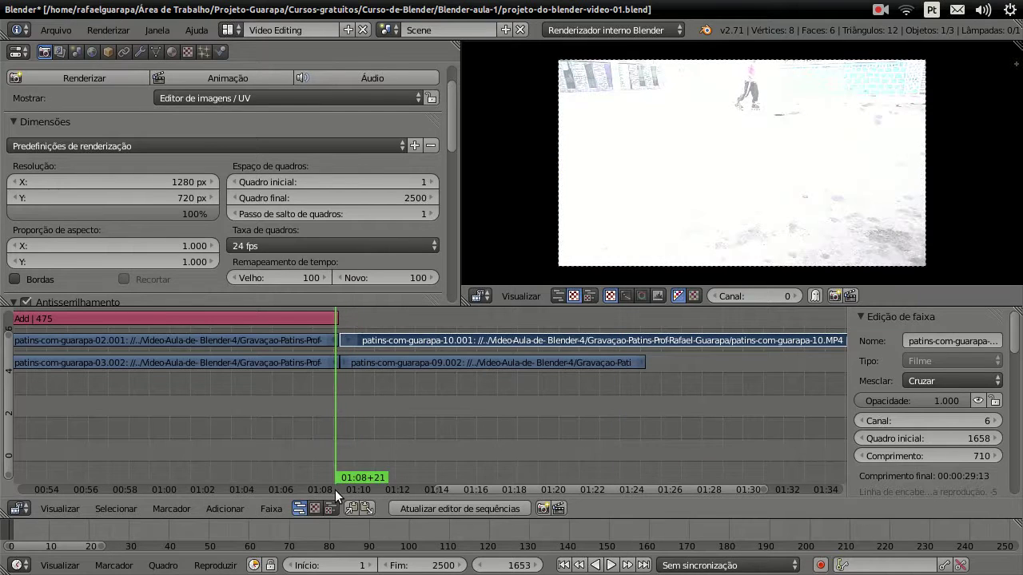
pyautogui.click(609, 565)
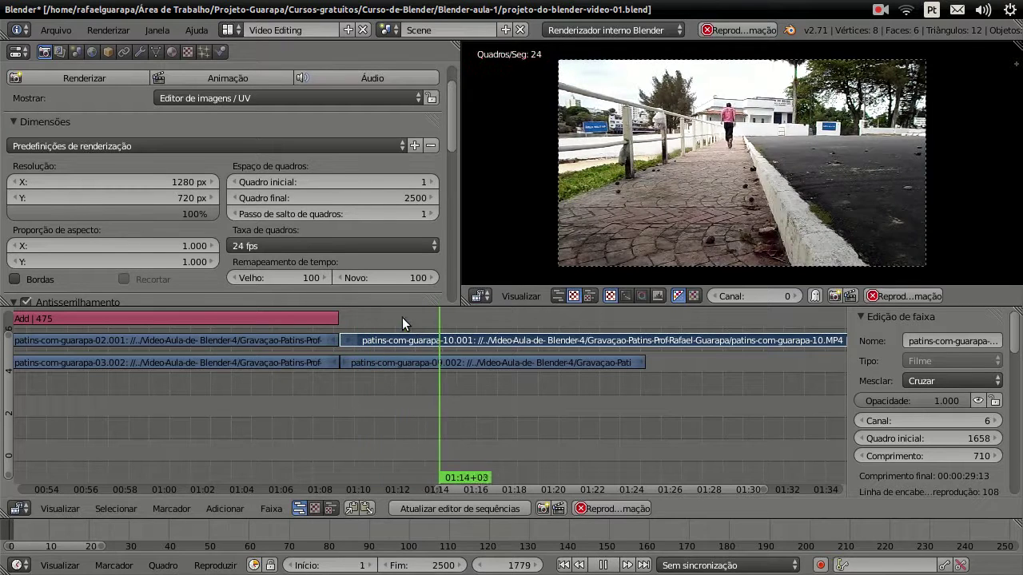
pyautogui.click(601, 565)
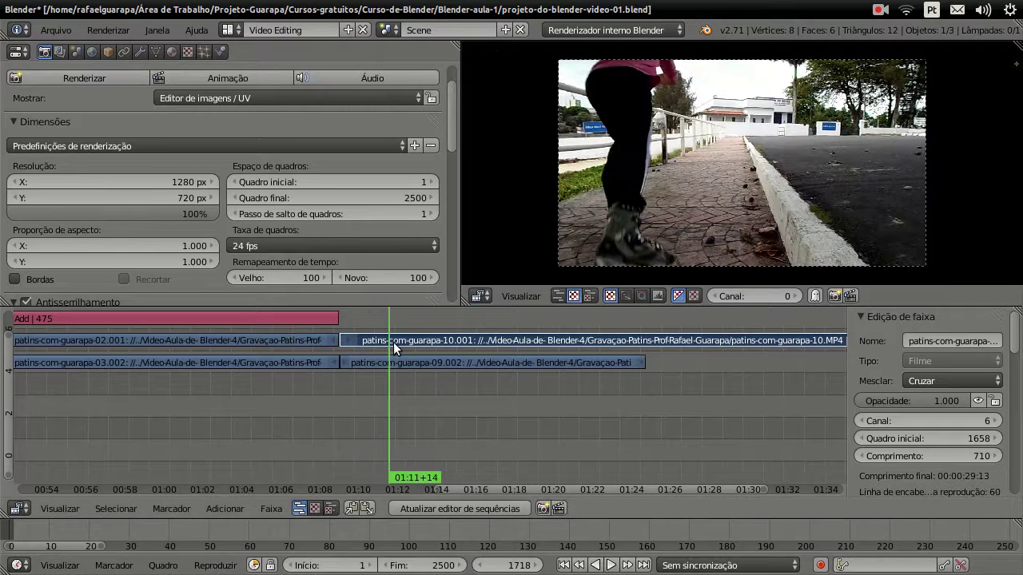
# Step: Split clip 10 at frame 1718, delete the leading piece, and start 10.002 at frame 1656
pyautogui.press('k')
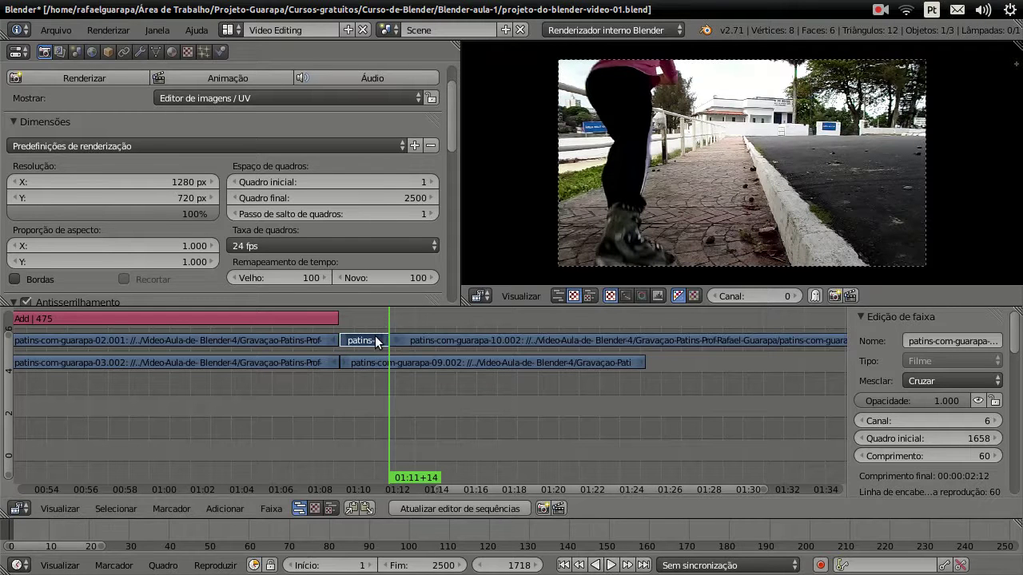
pyautogui.press('x')
pyautogui.click(375, 338)
pyautogui.moveTo(420, 337); pyautogui.dragTo(367, 342, button='right')
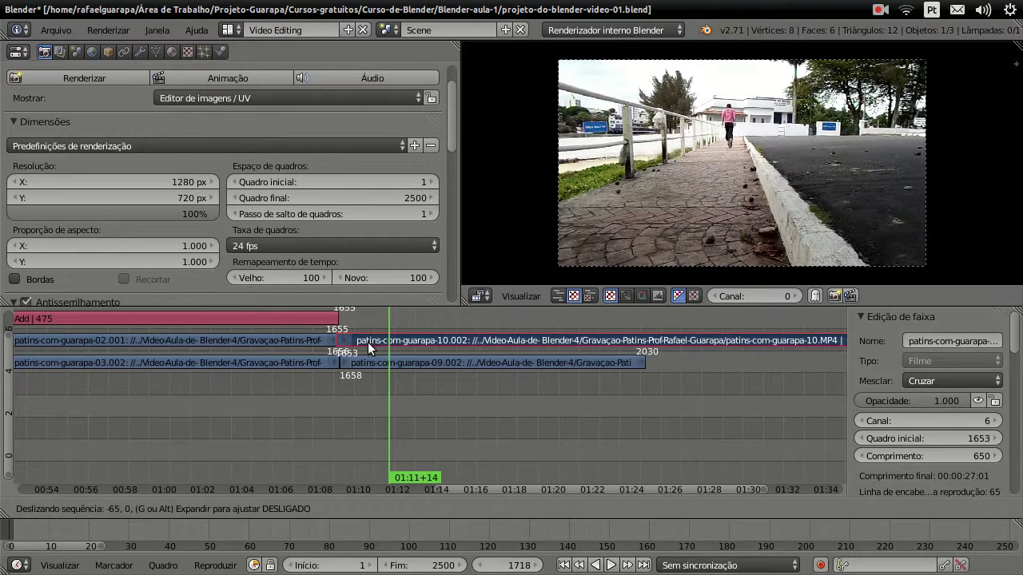
pyautogui.moveTo(368, 342); pyautogui.dragTo(370, 341, button='right')
# Step: Play back the edited section, then select clips 09.002 and 10.002 at frame 1661
pyautogui.moveTo(369, 342); pyautogui.dragTo(341, 317)
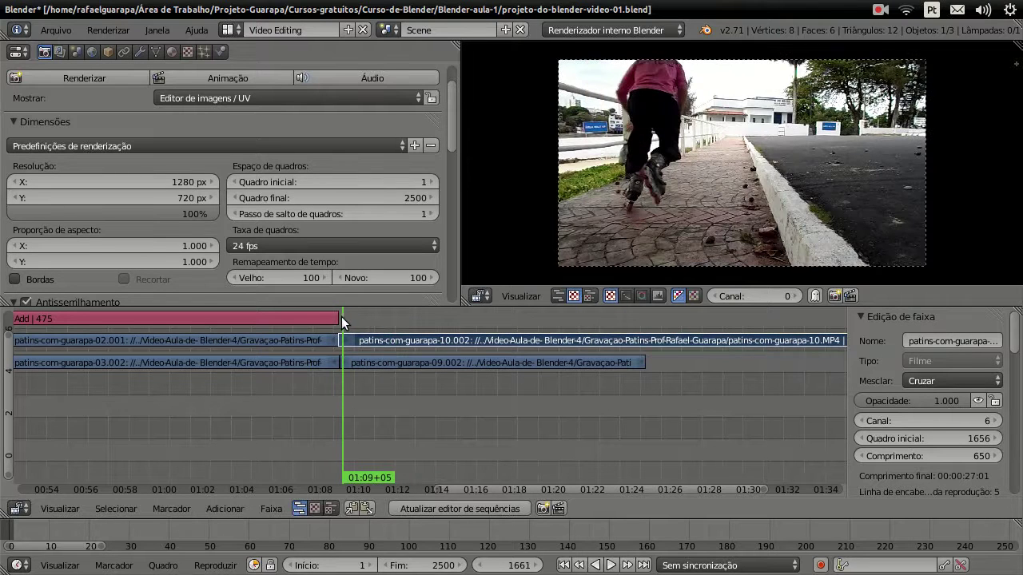
pyautogui.click(613, 565)
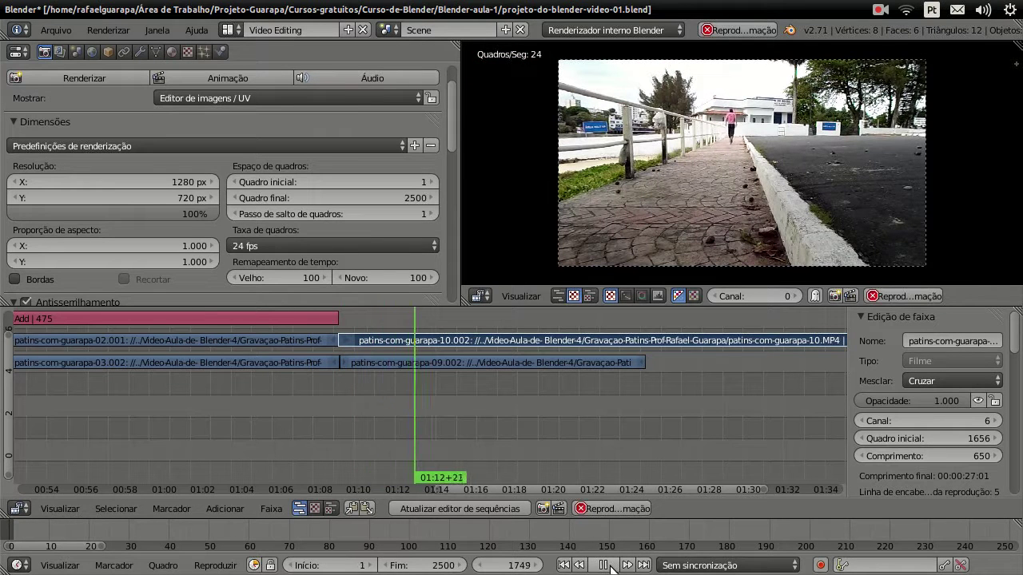
pyautogui.scroll(2, 767, 94)
pyautogui.scroll(3, 751, 102)
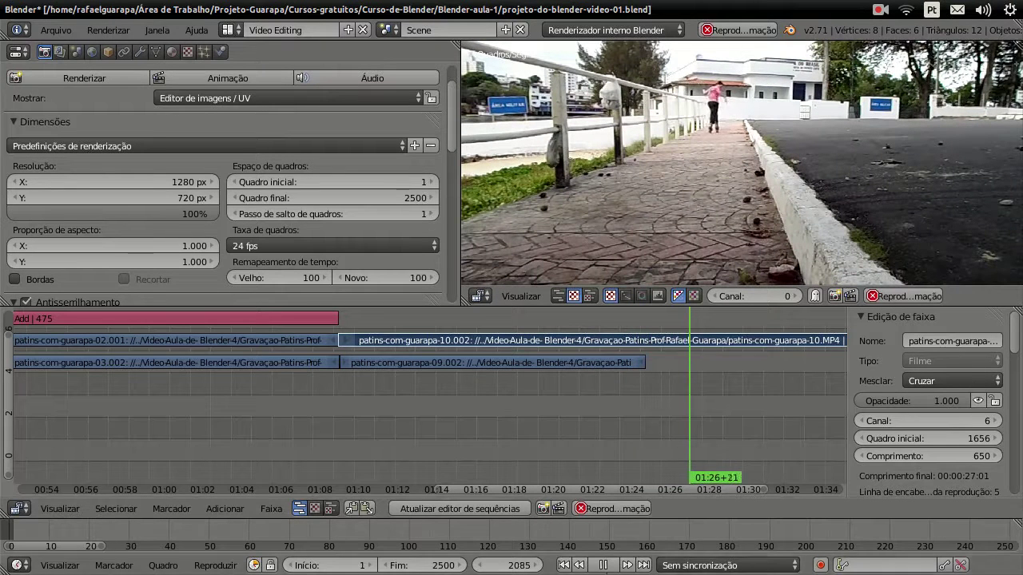
pyautogui.click(605, 565)
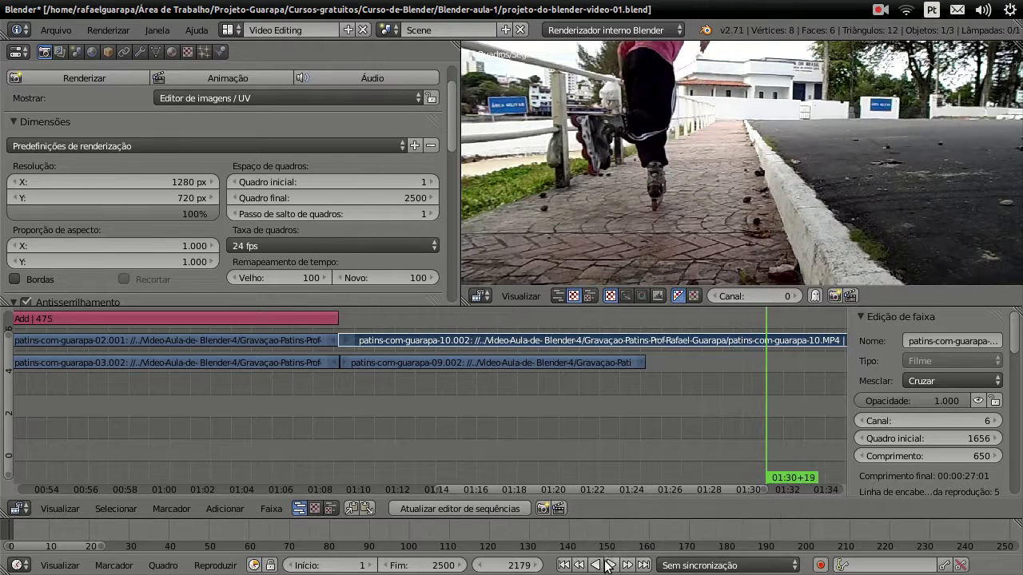
pyautogui.moveTo(647, 383)
pyautogui.mouseDown()
pyautogui.moveTo(549, 378)
pyautogui.moveTo(611, 381)
pyautogui.moveTo(626, 361)
pyautogui.moveTo(643, 388)
pyautogui.mouseUp()
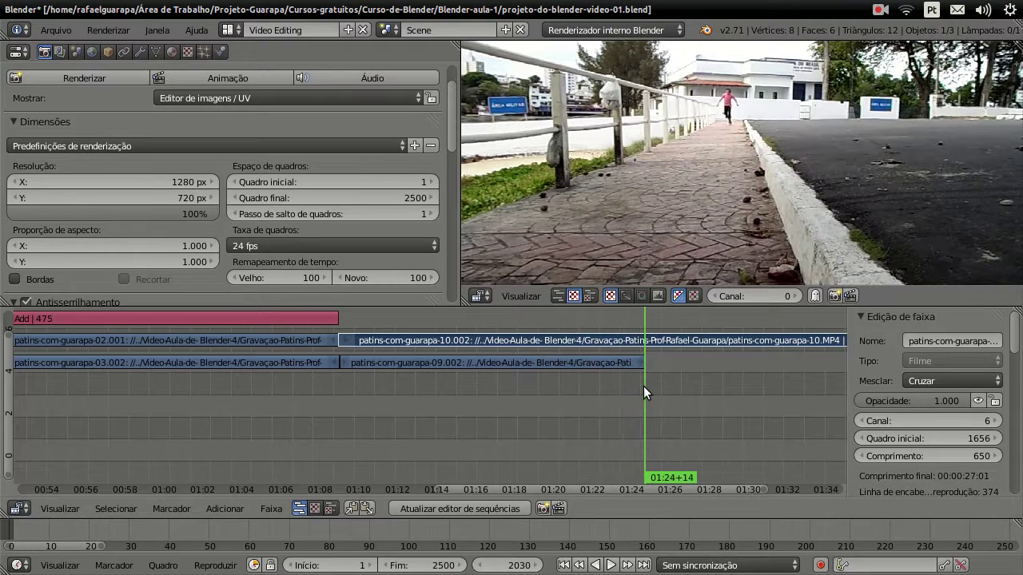
pyautogui.click(424, 363)
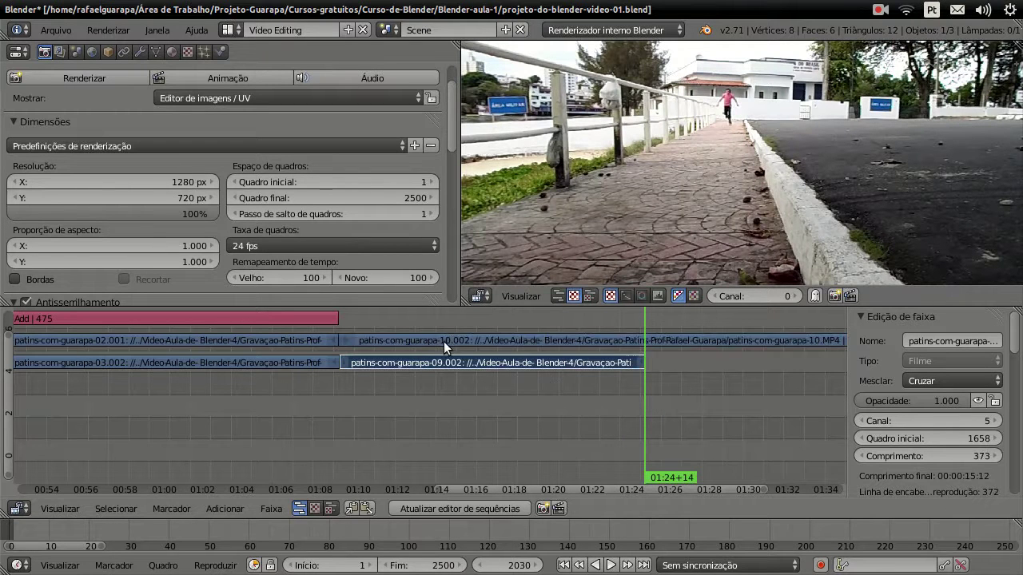
pyautogui.click(444, 341)
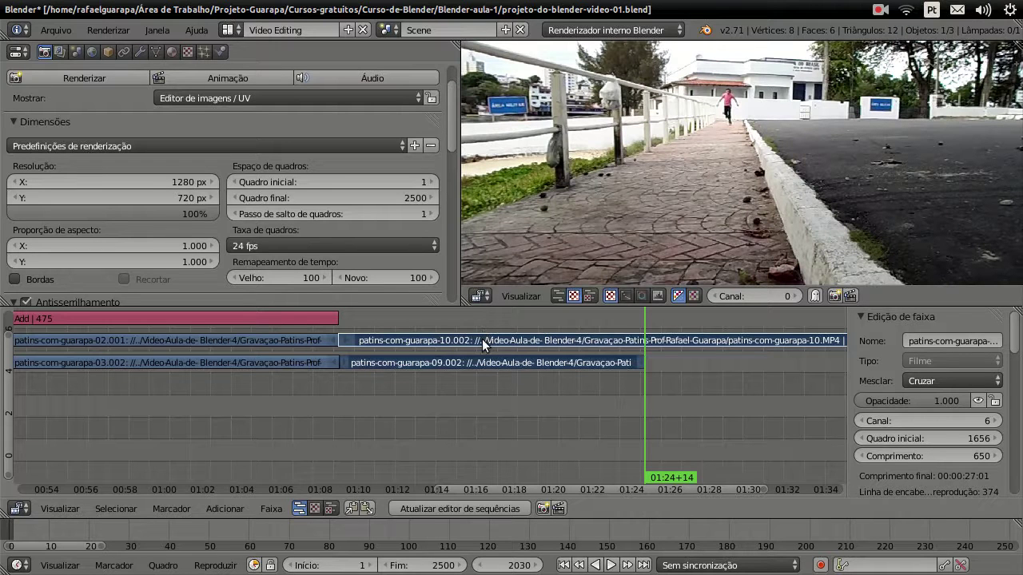
pyautogui.moveTo(484, 362)
pyautogui.mouseDown()
pyautogui.moveTo(376, 394)
pyautogui.moveTo(341, 384)
pyautogui.mouseUp()
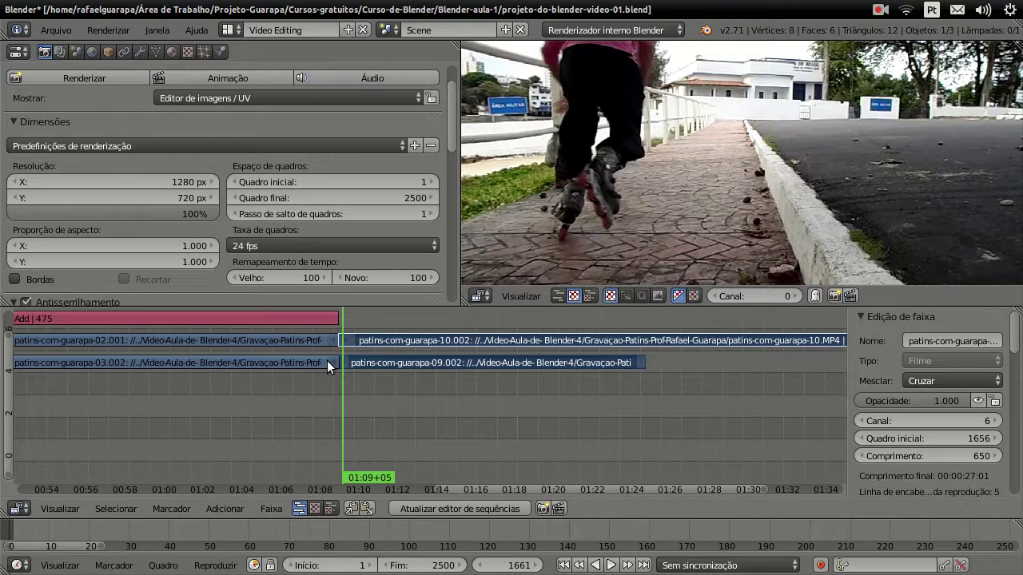
# Step: Create a 373-frame Subtract effect from clips 10.002 and 09.002 on channel 7 and play it
pyautogui.click(235, 508)
pyautogui.moveTo(256, 394)
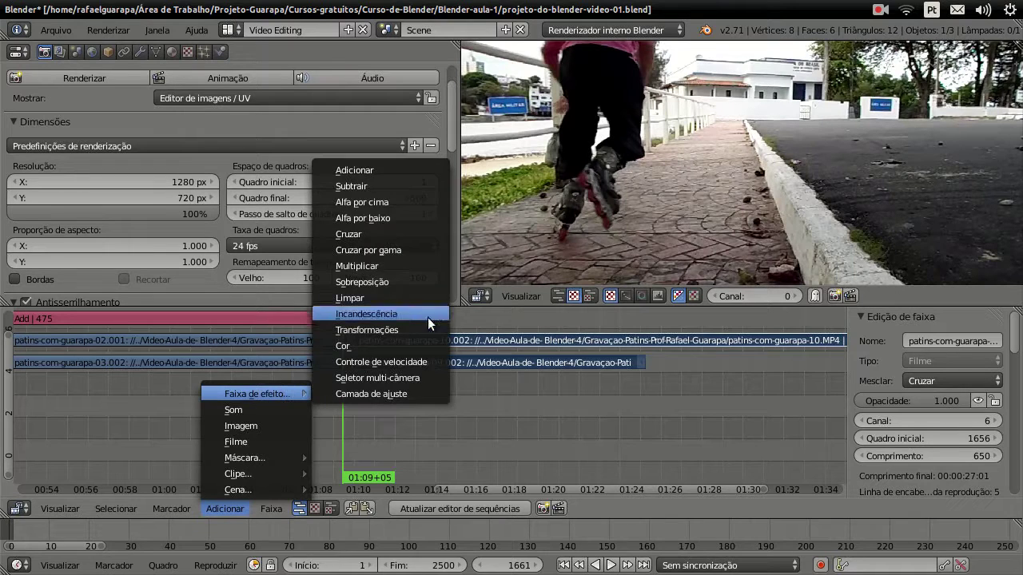
pyautogui.click(384, 190)
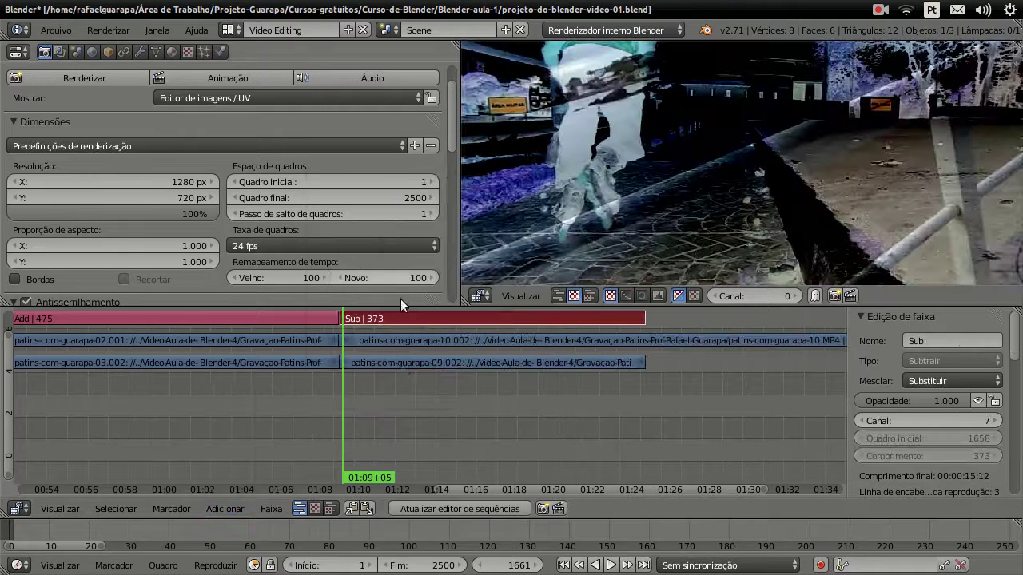
pyautogui.hotkey('alt', 'a')
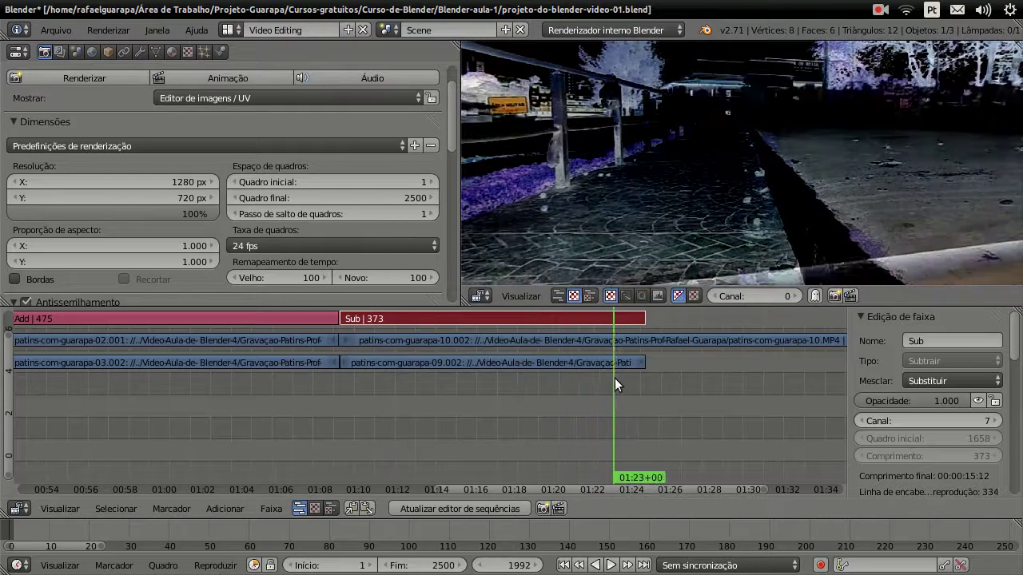
pyautogui.moveTo(620, 378)
pyautogui.mouseDown()
pyautogui.moveTo(590, 384)
pyautogui.moveTo(634, 392)
pyautogui.moveTo(417, 373)
pyautogui.moveTo(461, 397)
pyautogui.moveTo(669, 375)
pyautogui.moveTo(573, 365)
pyautogui.moveTo(431, 382)
pyautogui.moveTo(364, 376)
pyautogui.moveTo(389, 379)
pyautogui.mouseUp()
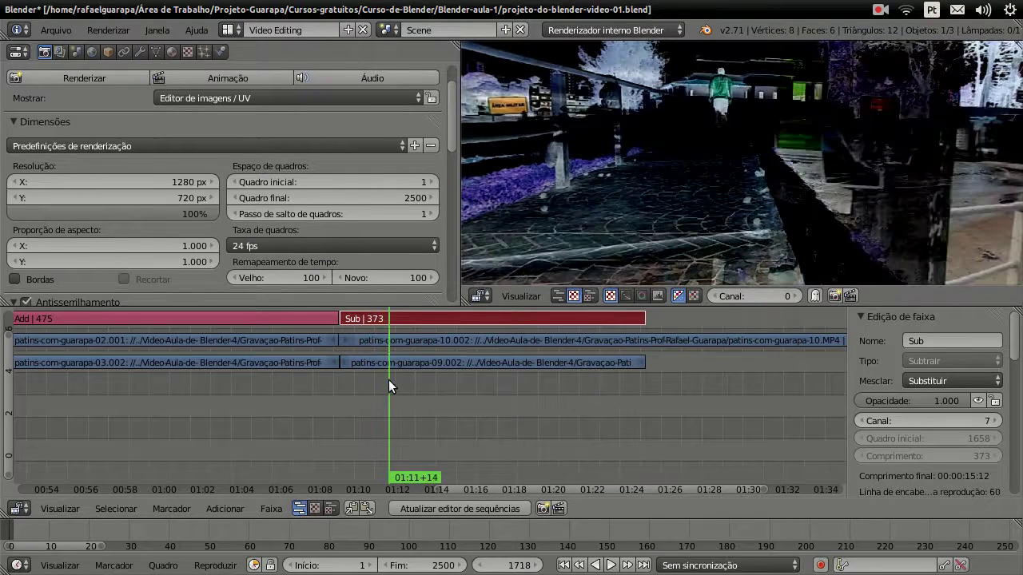
# Step: Delete the Sub effect strip
pyautogui.rightClick(431, 364)
pyautogui.scroll(-1, 469, 397)
pyautogui.scroll(-1, 469, 399)
pyautogui.scroll(-2, 512, 390)
pyautogui.scroll(-1, 535, 372)
pyautogui.rightClick(482, 336)
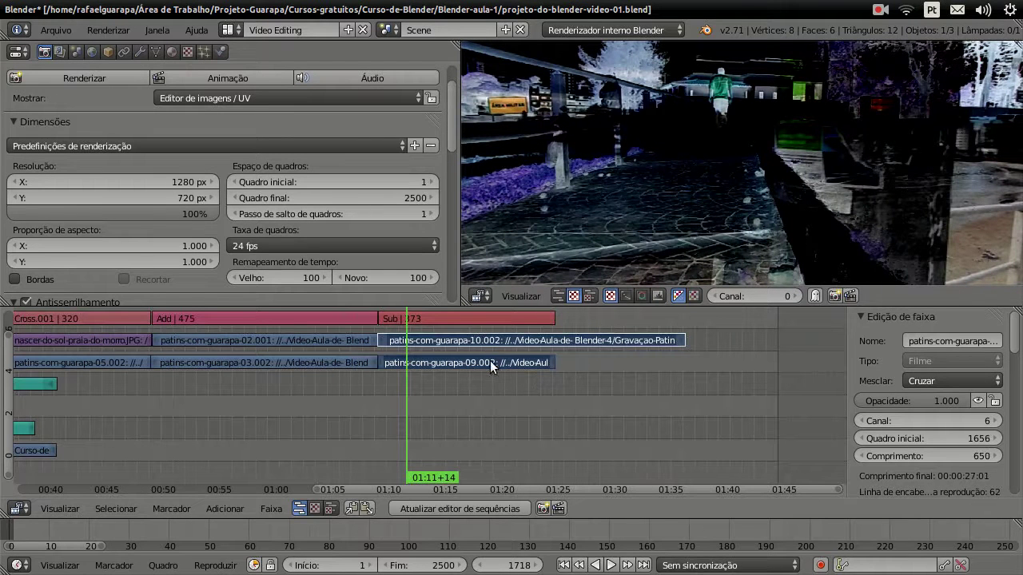
pyautogui.press('r')
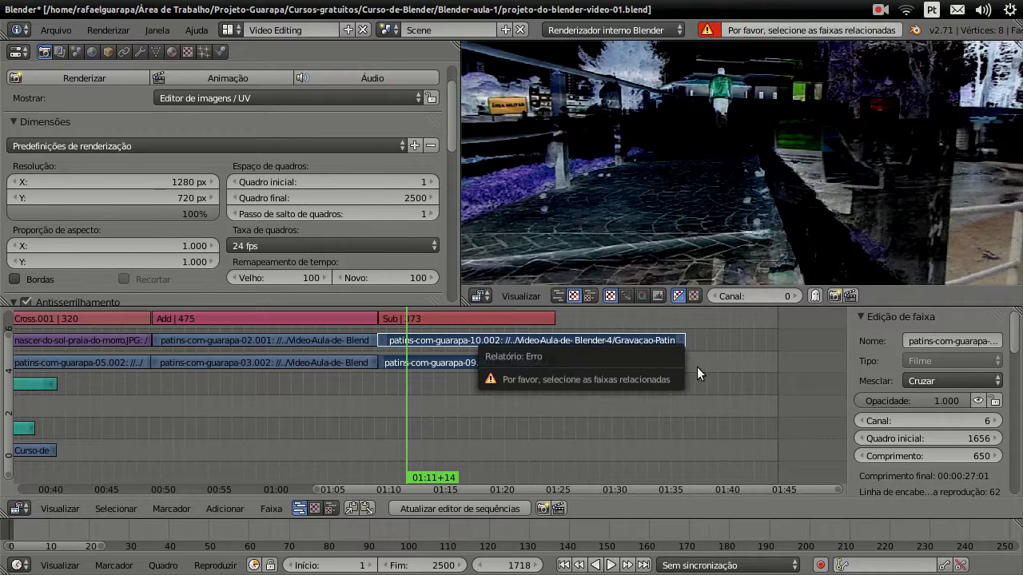
pyautogui.rightClick(442, 318)
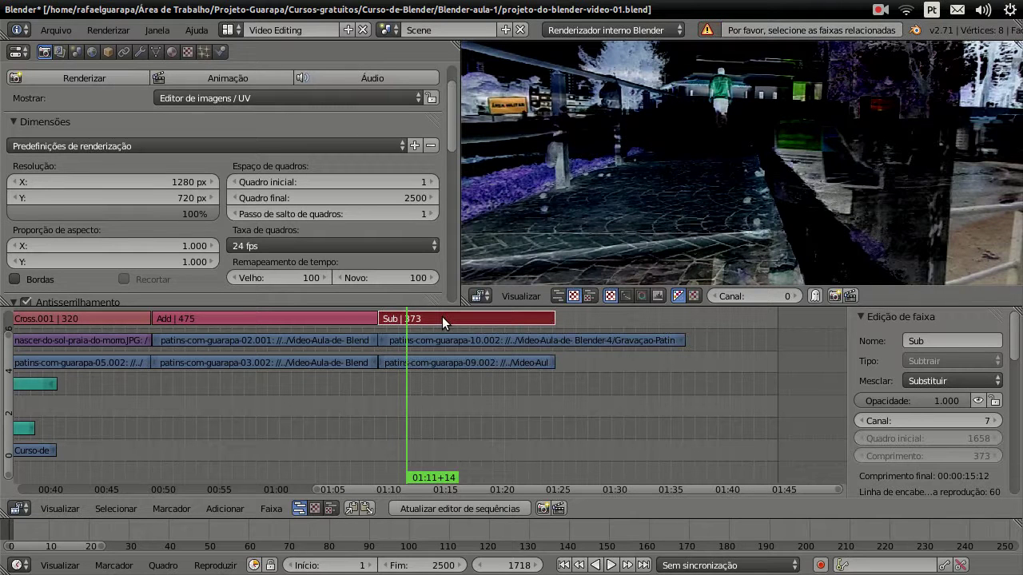
pyautogui.press('x')
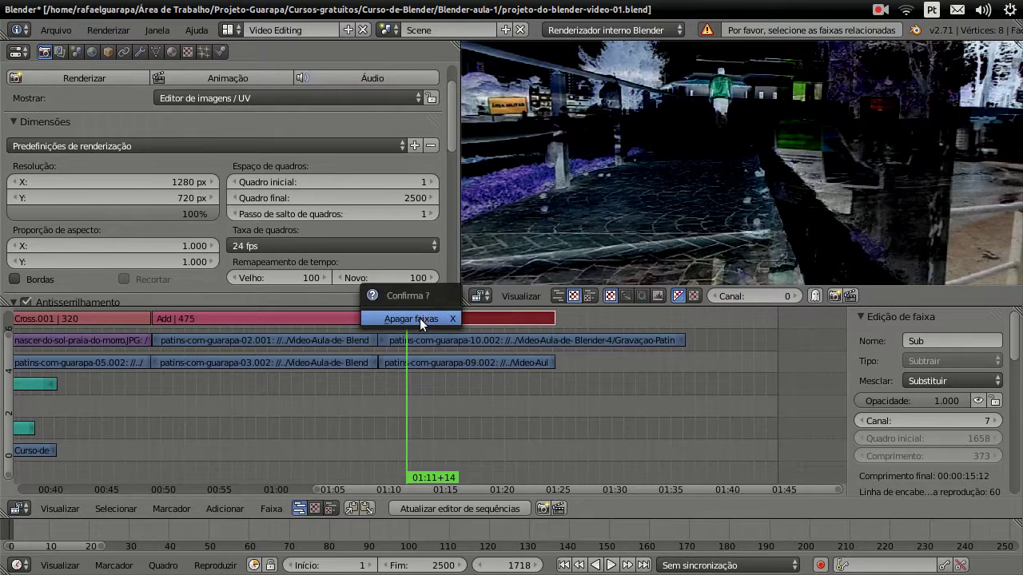
pyautogui.click(420, 318)
# Step: Duplicate clips 09.002 and 10.002 further right with Shift+D
pyautogui.rightClick(432, 366)
pyautogui.rightClick(432, 344)
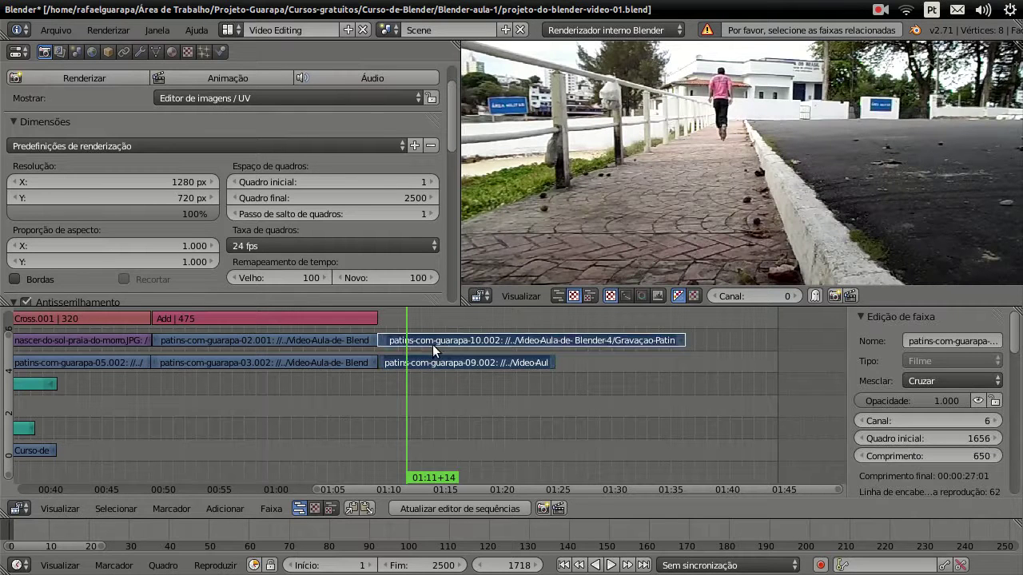
pyautogui.hotkey('shift', 'd')
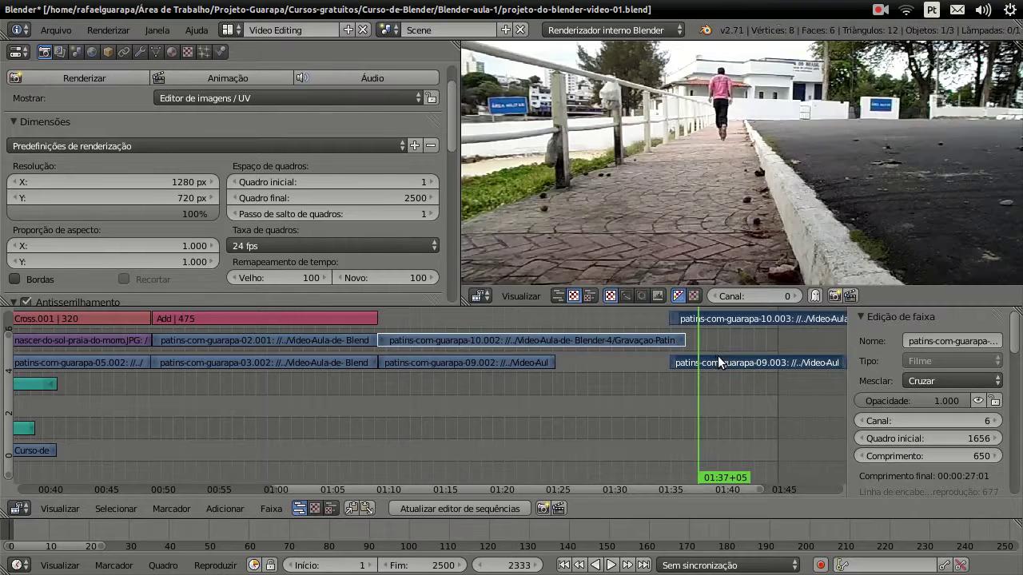
# Step: Add a new 373-frame Sub effect on channel 7 from frame 1658, then return to about 01:11
pyautogui.click(467, 363)
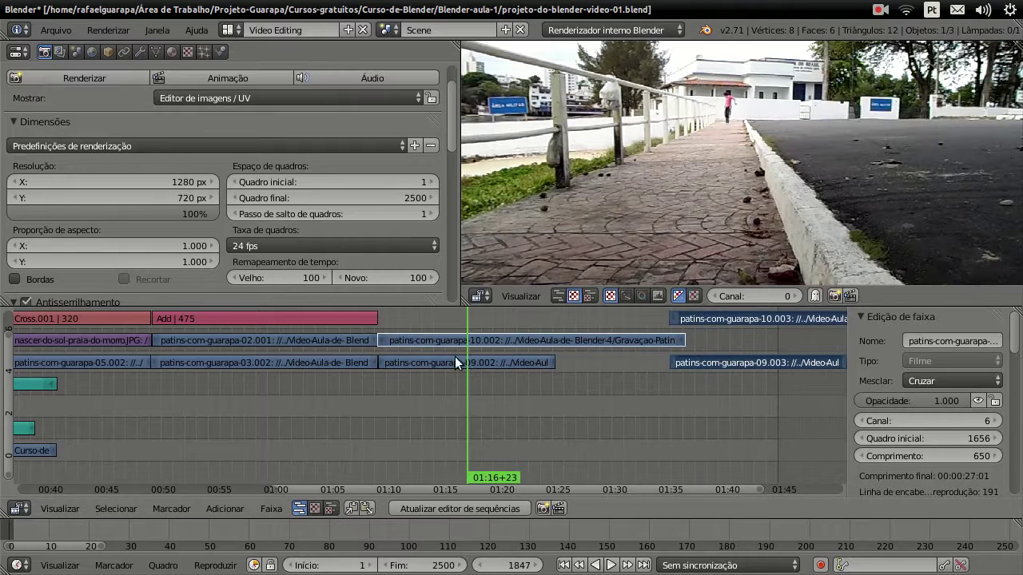
pyautogui.click(230, 508)
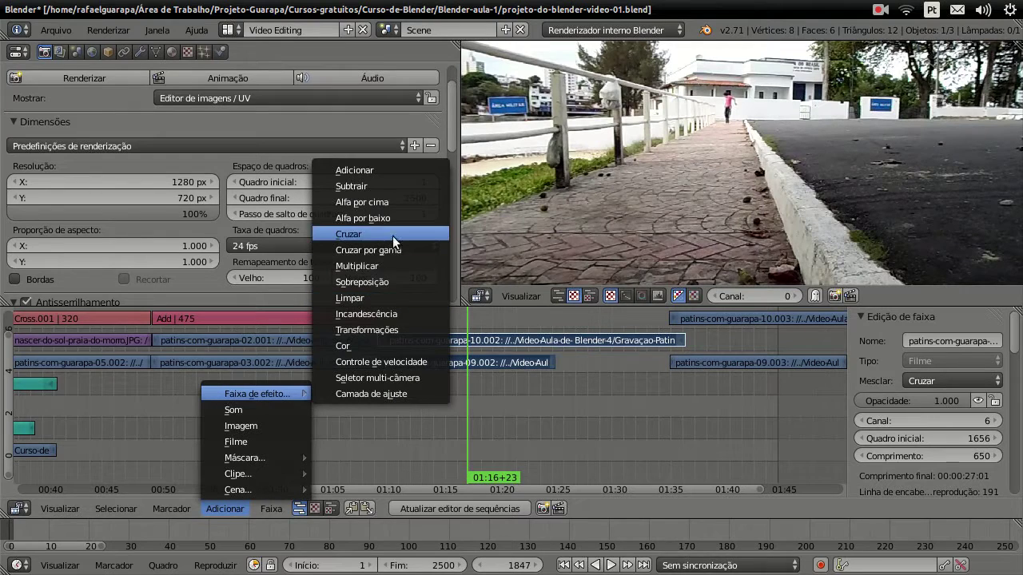
pyautogui.click(414, 185)
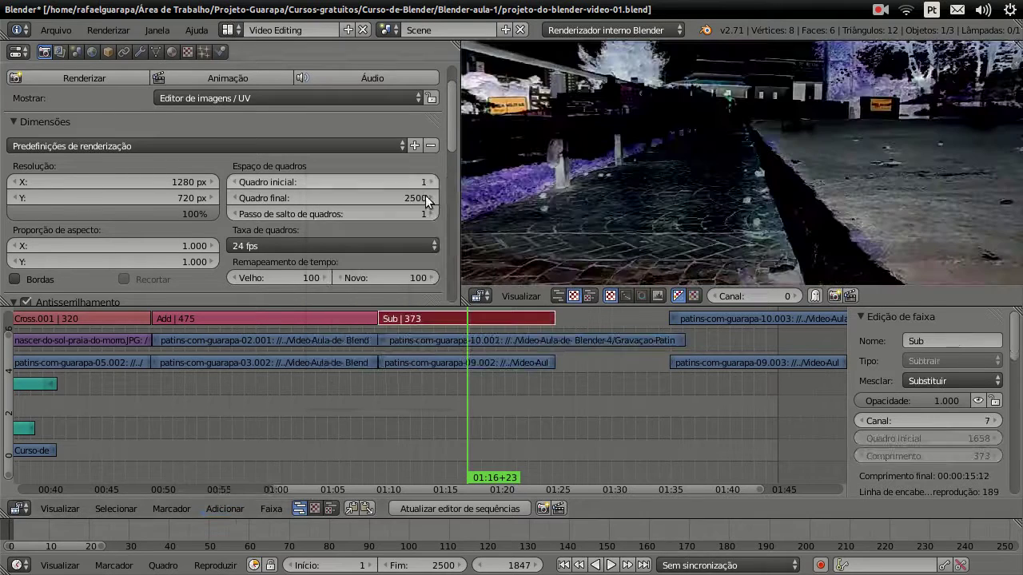
pyautogui.moveTo(391, 377); pyautogui.dragTo(427, 388)
# Step: Cut the skating clips 09.002 and 10.002 at the playhead, 01:13+12
pyautogui.click(439, 367)
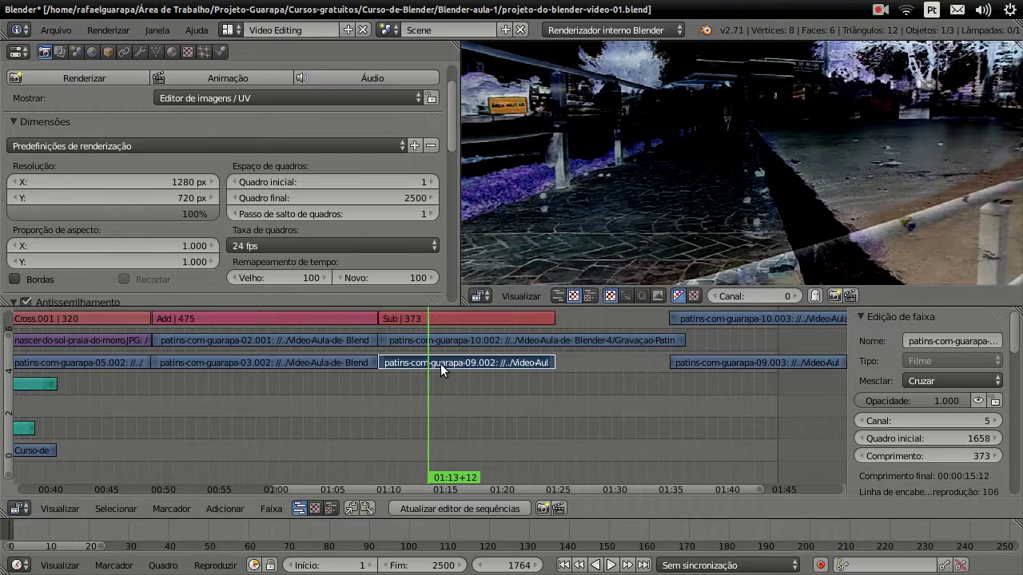
pyautogui.press('k')
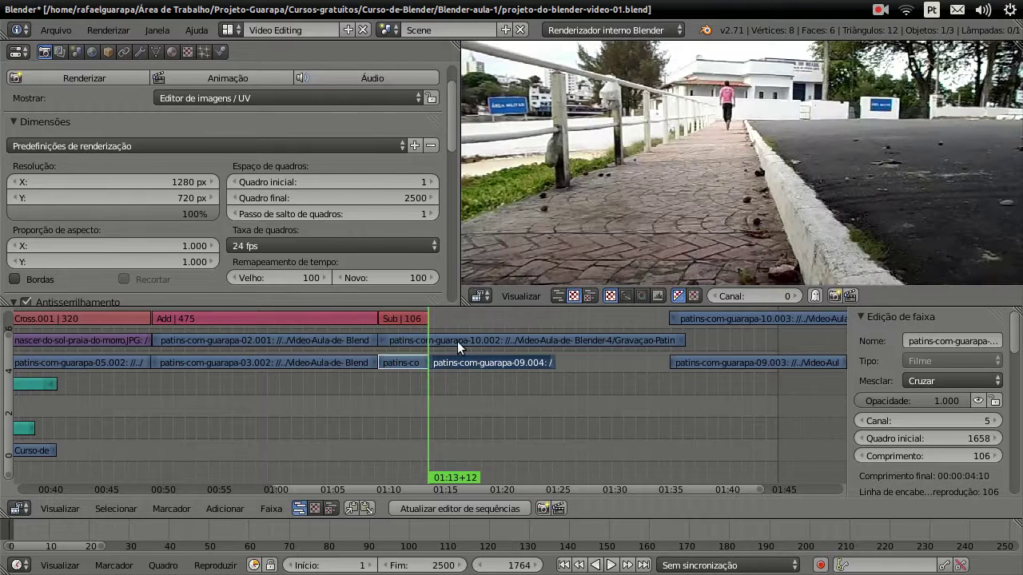
pyautogui.click(447, 341)
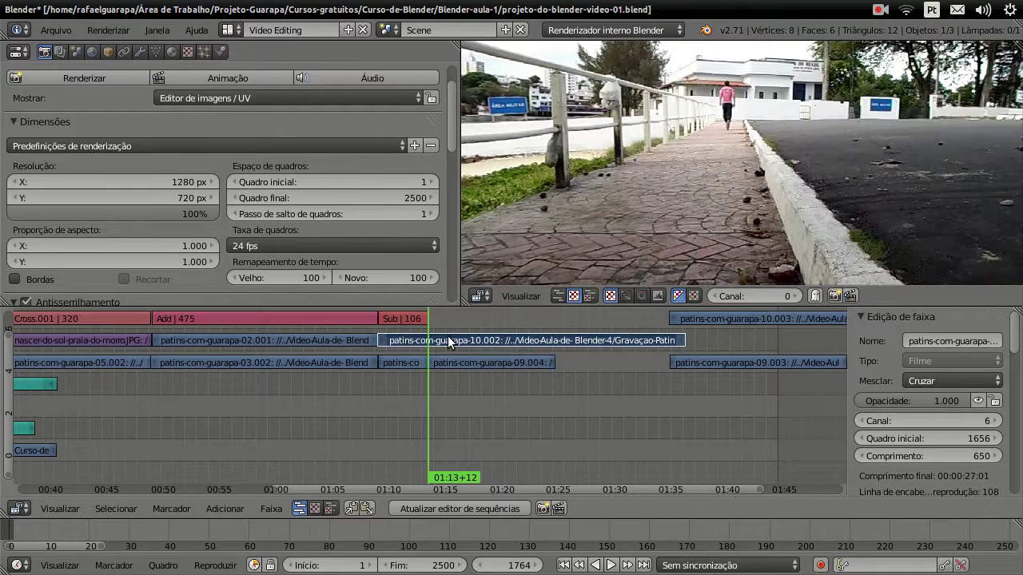
pyautogui.press('k')
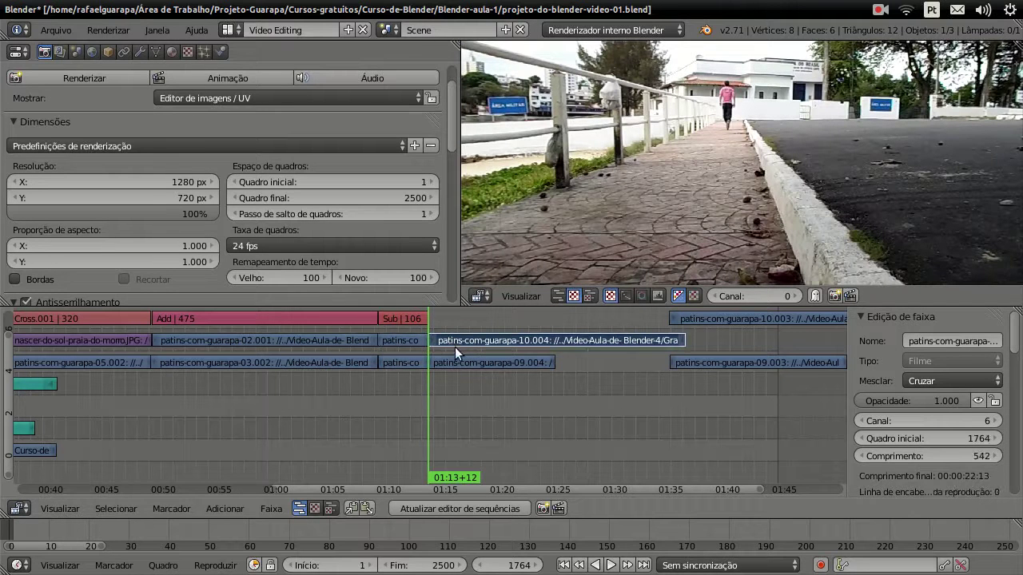
# Step: Delete both clips' later halves, shrinking the Sub strip to 106 frames, and slide 09.003 left
pyautogui.press('x')
pyautogui.click(436, 338)
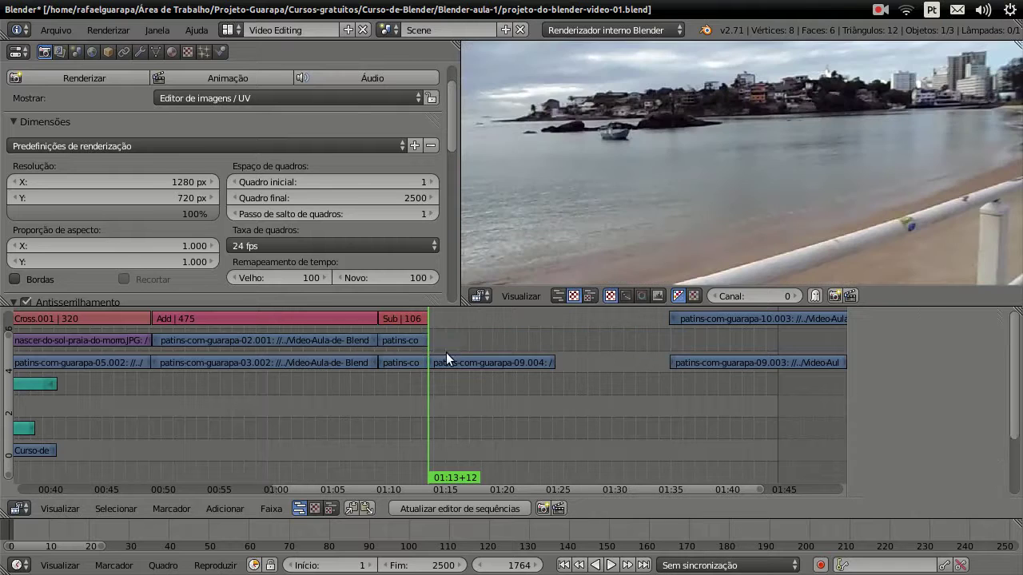
pyautogui.rightClick(447, 360)
pyautogui.press('x')
pyautogui.click(447, 359)
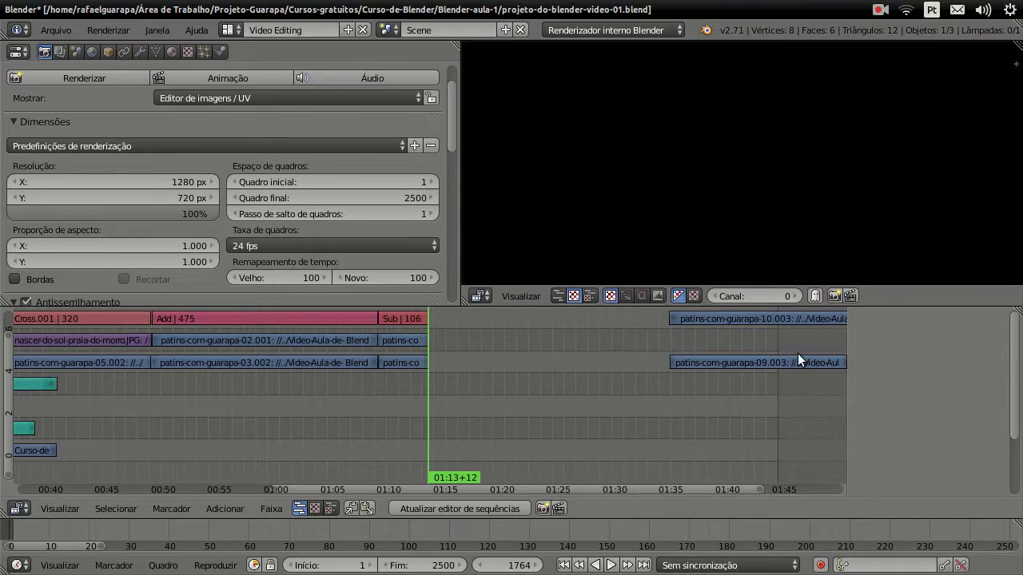
pyautogui.moveTo(744, 359); pyautogui.dragTo(500, 354, button='right')
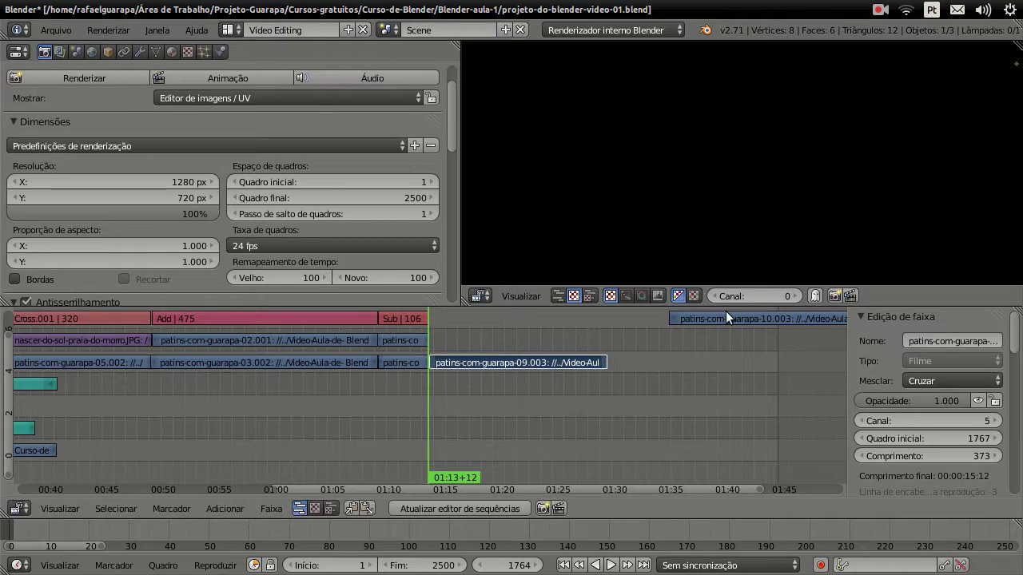
# Step: Move clip 10.003 to channel 6 at frame 1765 and clip 09.003 to frame 1764
pyautogui.moveTo(726, 313); pyautogui.dragTo(485, 338, button='right')
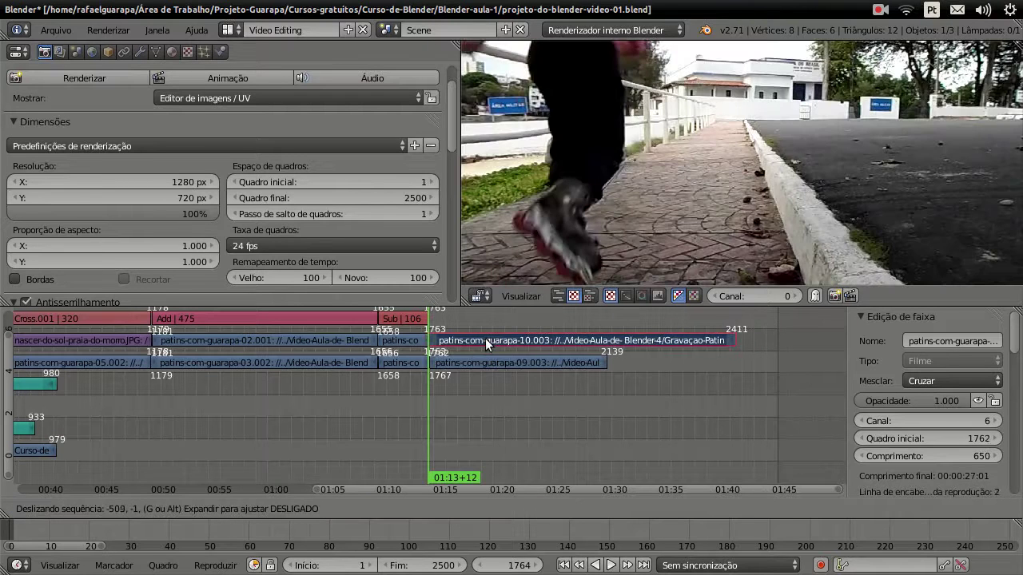
pyautogui.moveTo(485, 338); pyautogui.dragTo(487, 342, button='right')
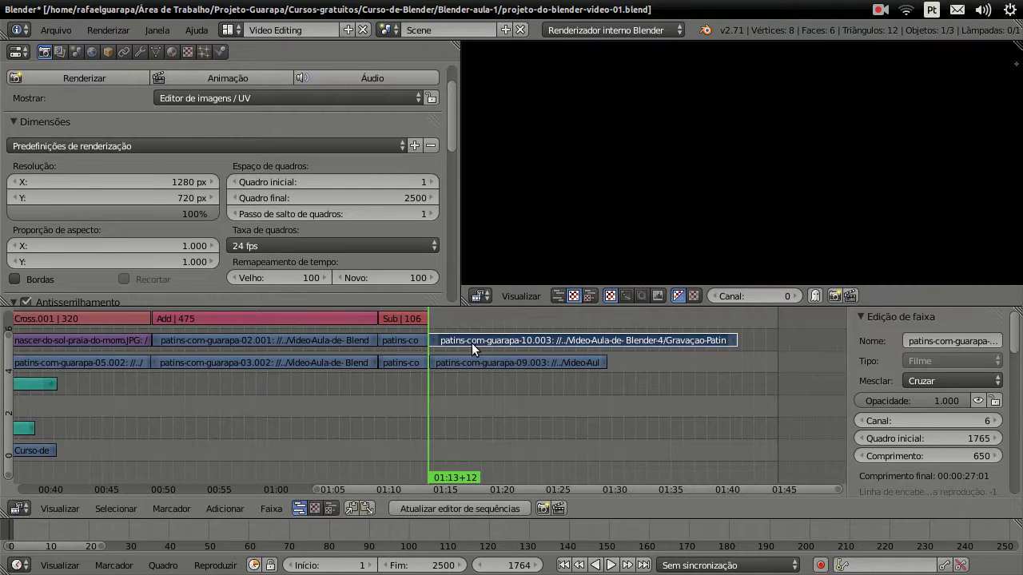
pyautogui.click(455, 343)
pyautogui.scroll(4, 444, 355)
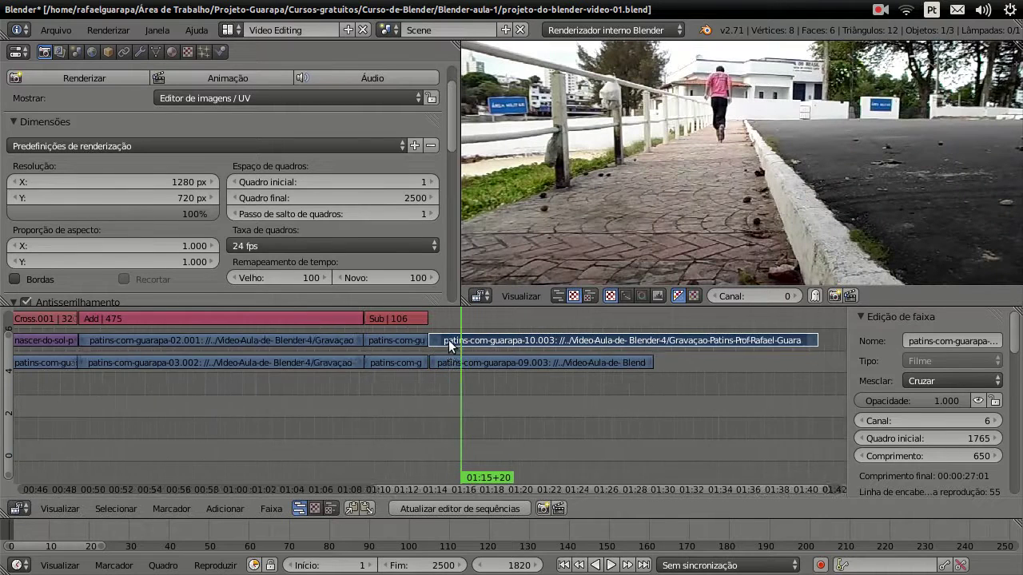
pyautogui.rightClick(450, 359)
pyautogui.press('y')
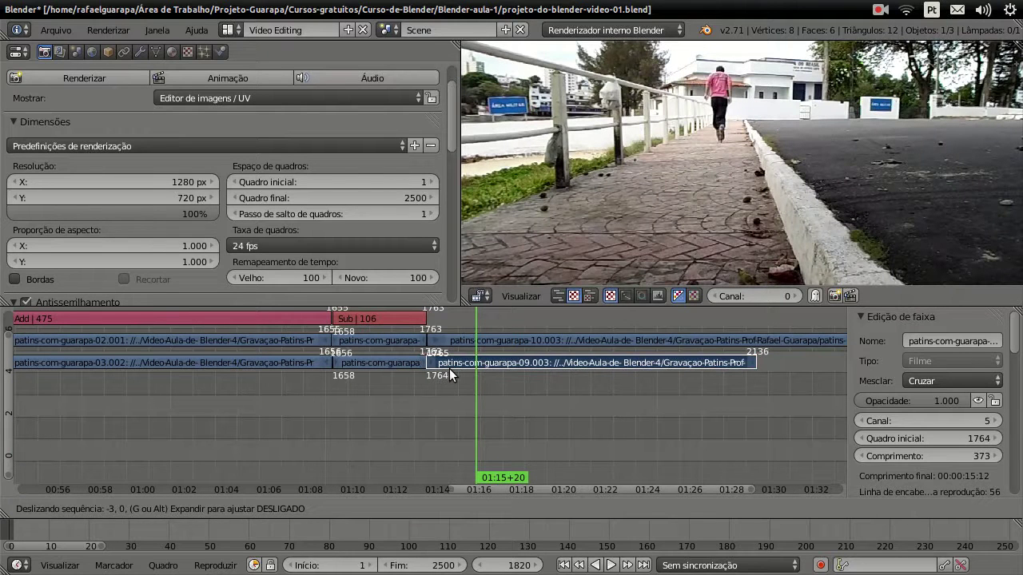
pyautogui.click(449, 368)
pyautogui.moveTo(443, 328)
pyautogui.mouseDown()
pyautogui.moveTo(423, 318)
pyautogui.moveTo(345, 490)
pyautogui.moveTo(363, 328)
pyautogui.mouseUp()
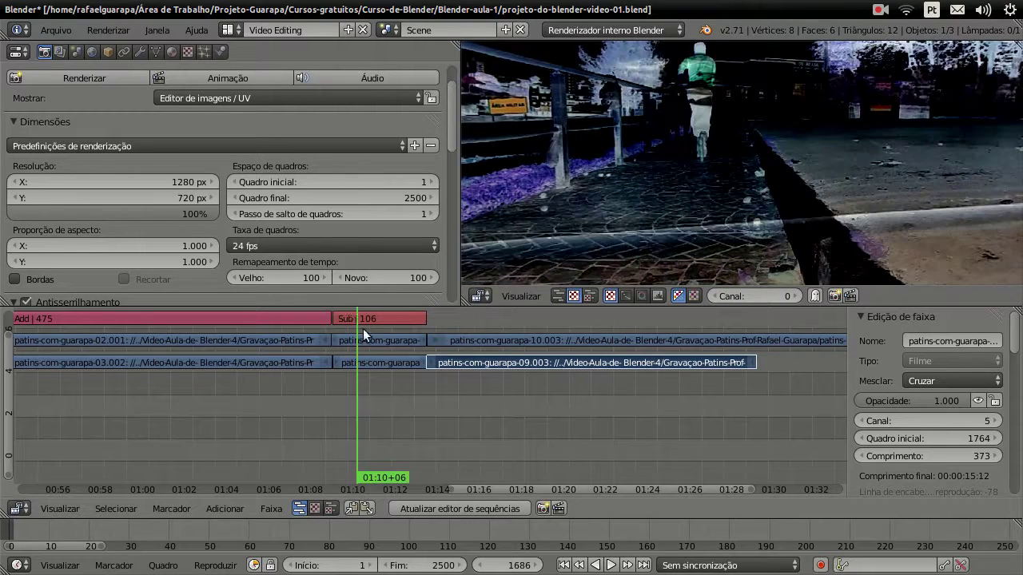
pyautogui.moveTo(354, 375); pyautogui.dragTo(343, 356)
pyautogui.moveTo(372, 324); pyautogui.dragTo(363, 316, button='right')
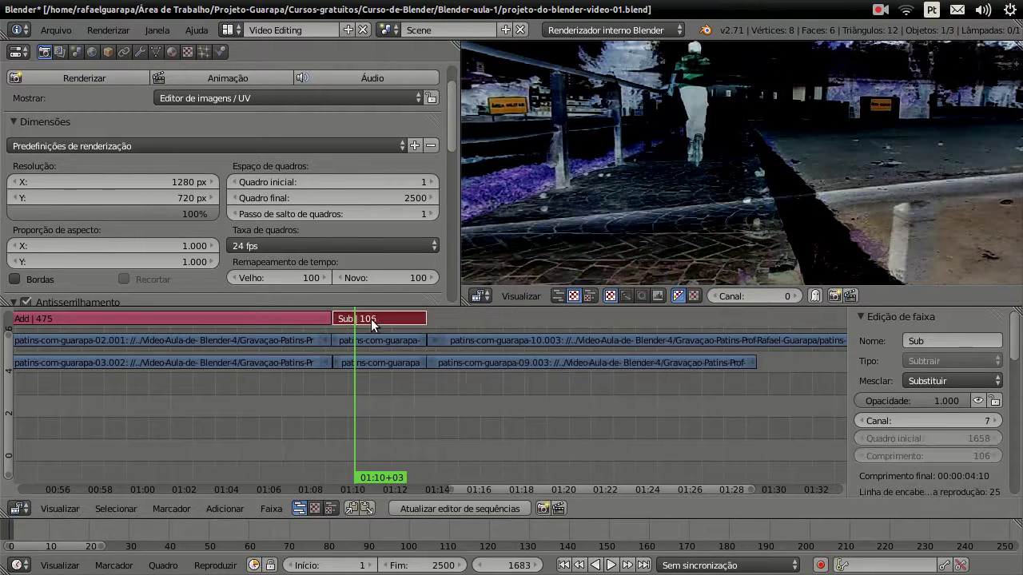
pyautogui.moveTo(358, 396)
pyautogui.mouseDown()
pyautogui.moveTo(352, 383)
pyautogui.moveTo(450, 380)
pyautogui.mouseUp()
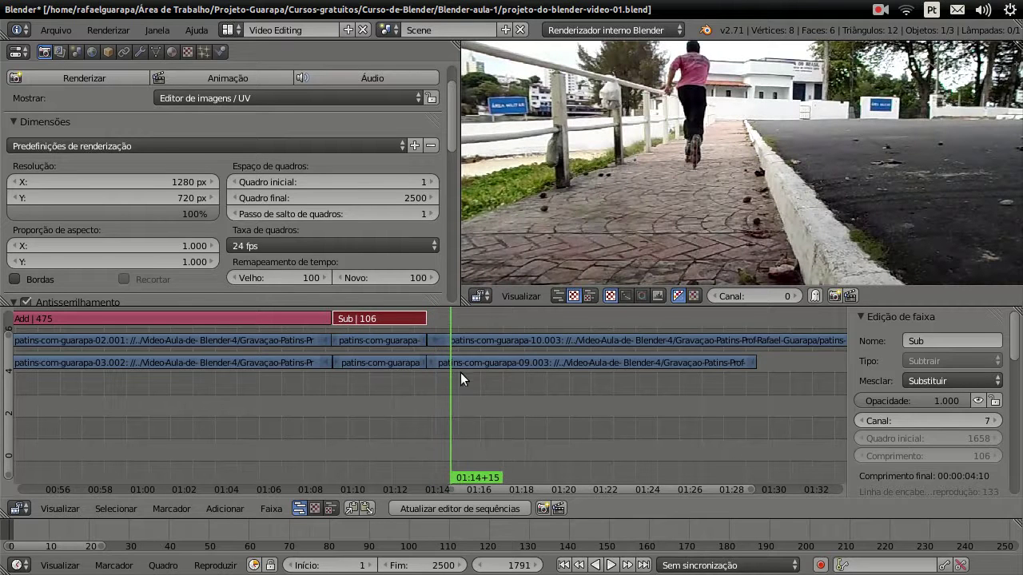
pyautogui.rightClick(489, 365)
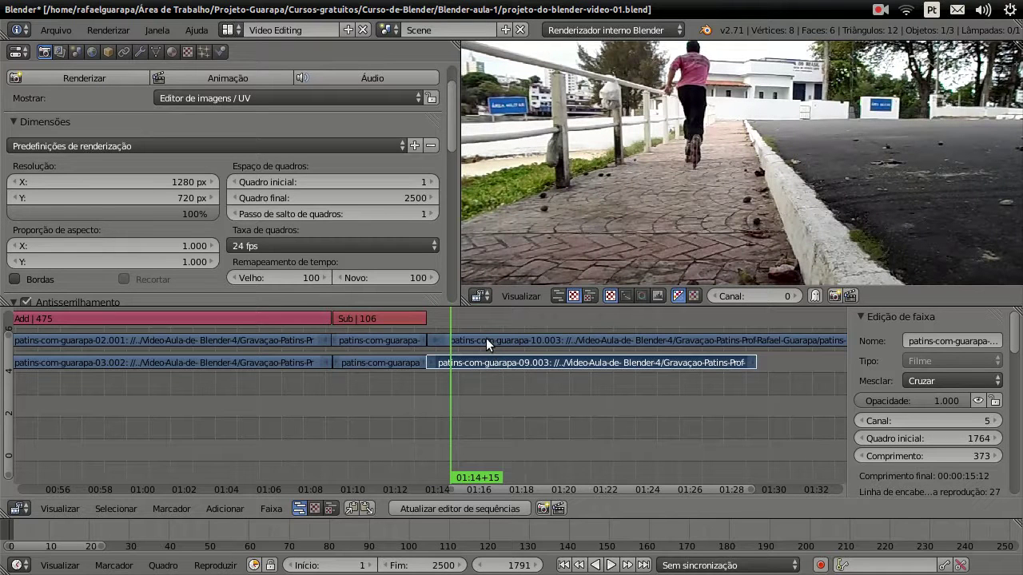
# Step: With clips 09.003 and 10.003 selected, add a 372-frame Gamma Cross strip on channel 7
pyautogui.rightClick(510, 339)
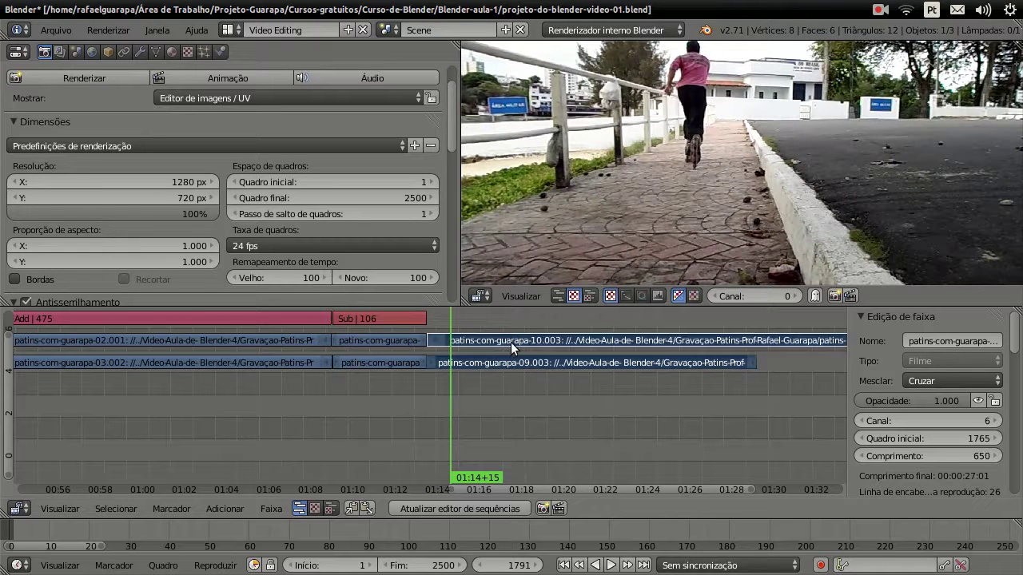
pyautogui.click(243, 510)
pyautogui.moveTo(256, 394)
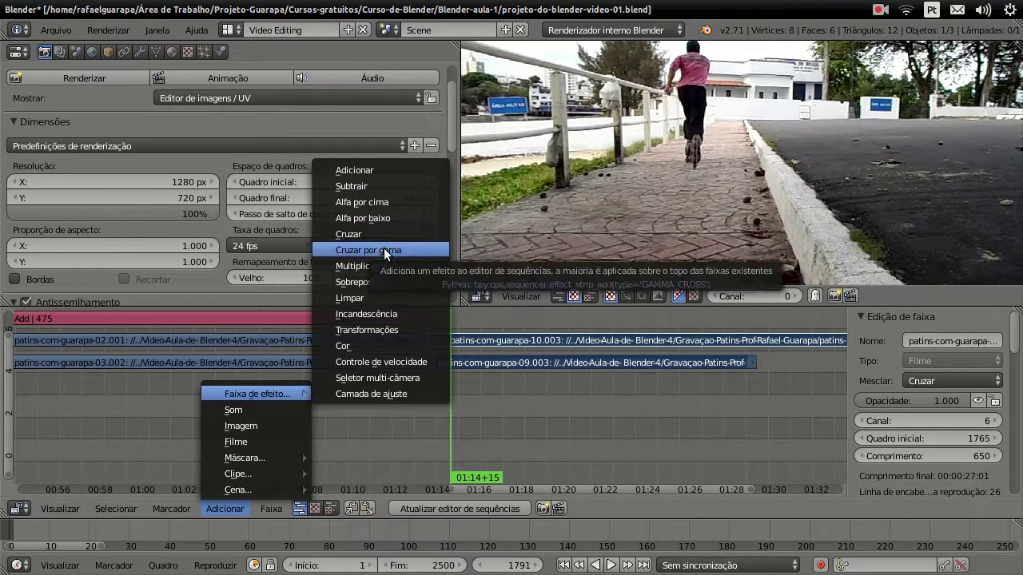
pyautogui.click(352, 186)
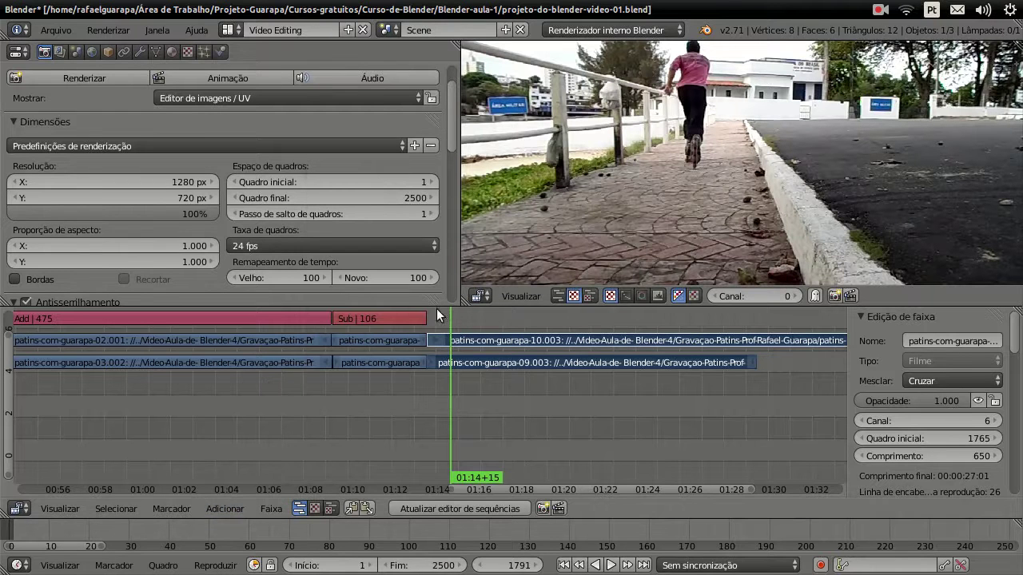
pyautogui.click(236, 509)
pyautogui.moveTo(256, 394)
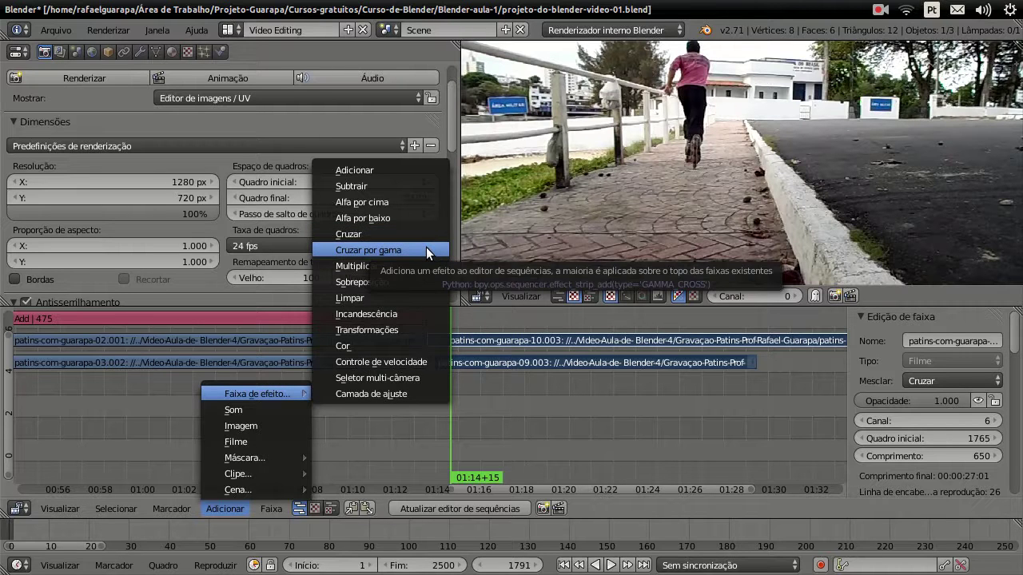
pyautogui.click(426, 249)
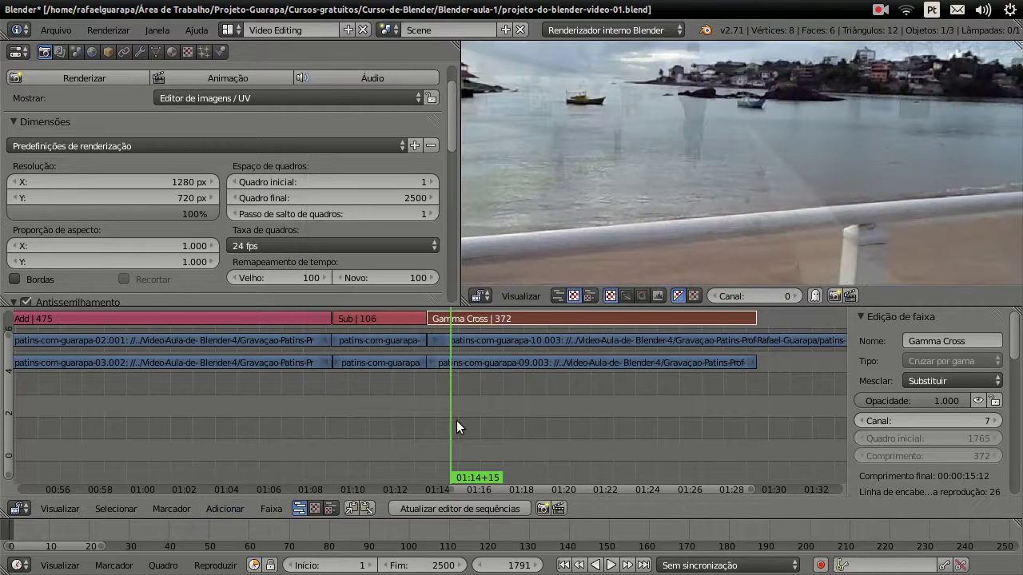
pyautogui.keyDown('shift'); pyautogui.scroll(5, 468, 415); pyautogui.keyUp('shift')
pyautogui.keyDown('shift'); pyautogui.scroll(-3, 468, 415); pyautogui.keyUp('shift')
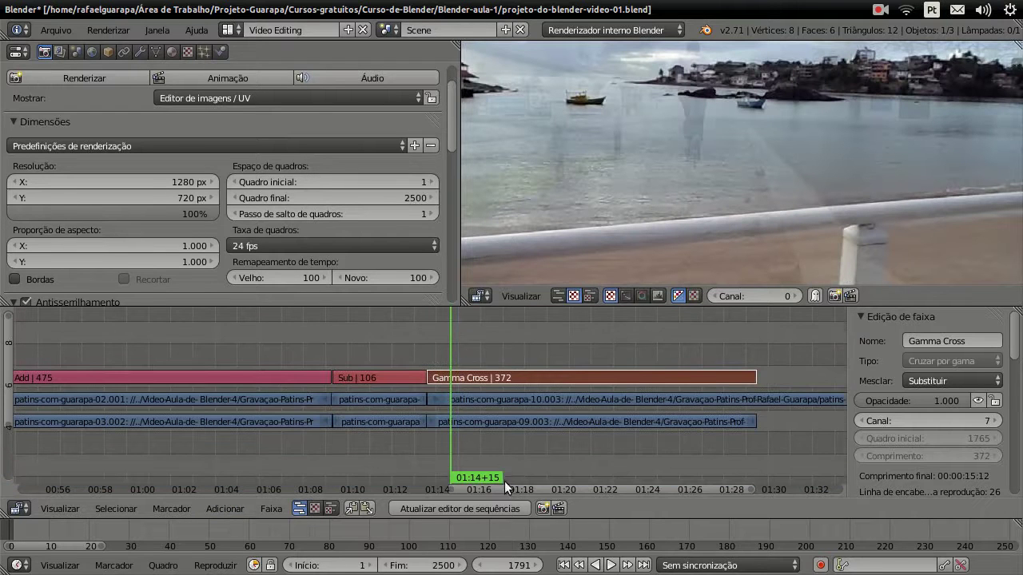
pyautogui.moveTo(492, 487); pyautogui.dragTo(321, 488)
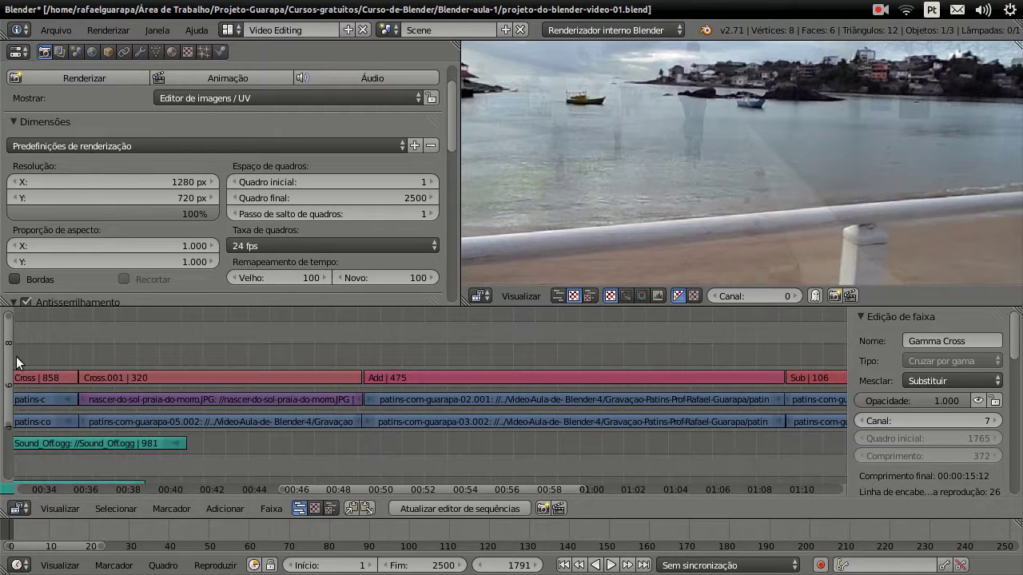
pyautogui.moveTo(390, 489); pyautogui.dragTo(542, 497)
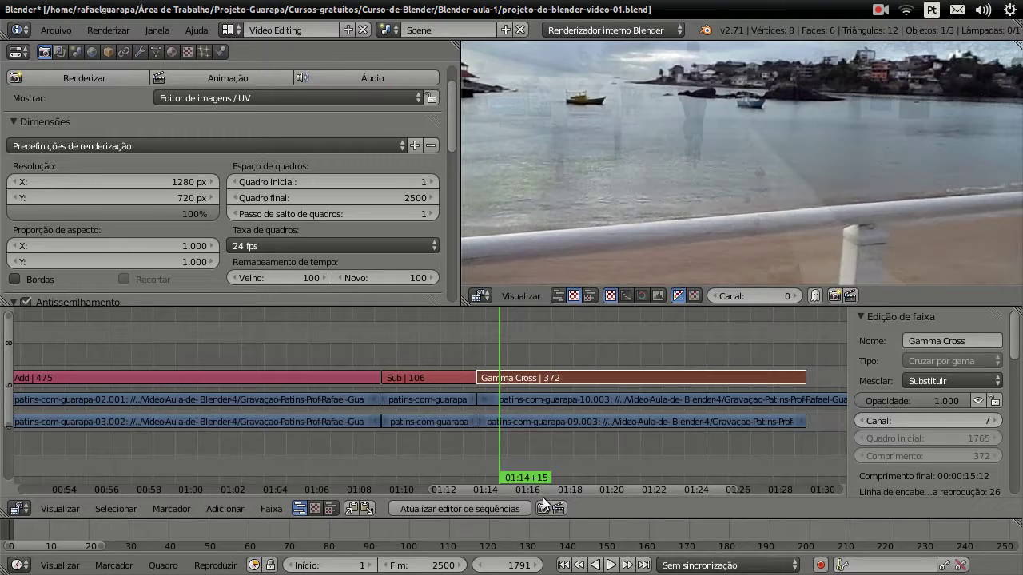
pyautogui.moveTo(488, 448)
pyautogui.mouseDown()
pyautogui.moveTo(467, 442)
pyautogui.moveTo(522, 445)
pyautogui.mouseUp()
pyautogui.click(612, 565)
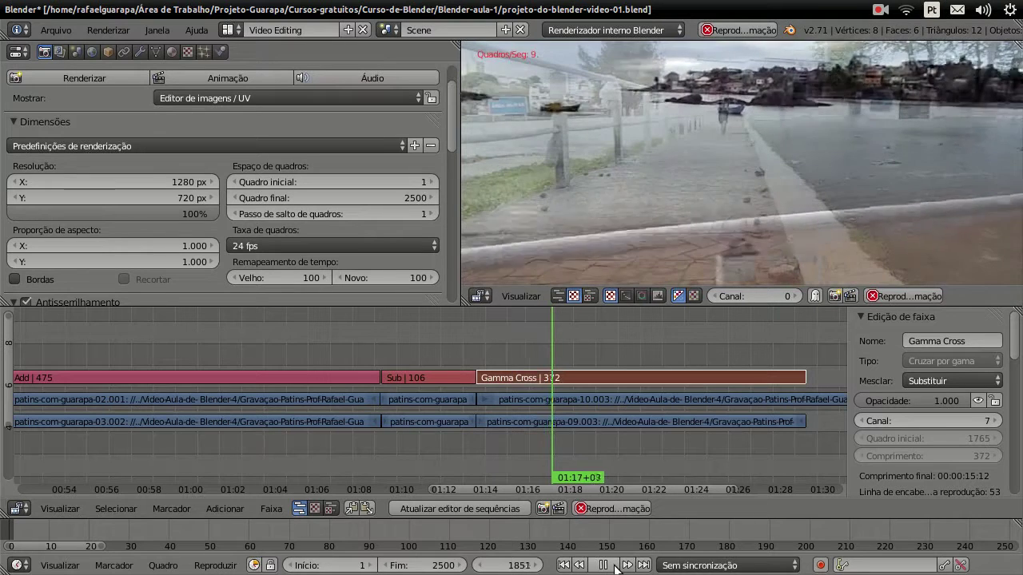
pyautogui.click(612, 565)
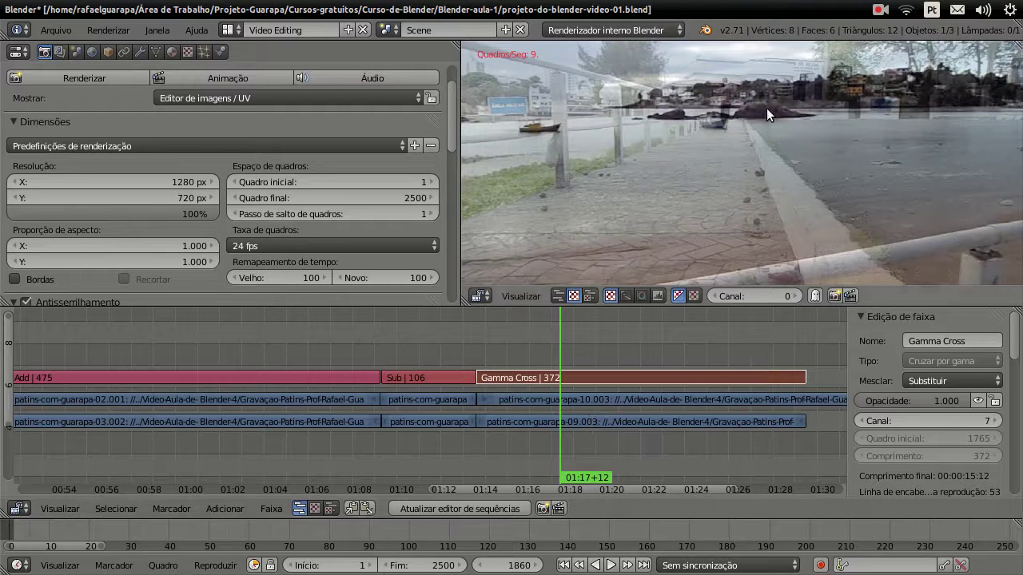
pyautogui.click(611, 565)
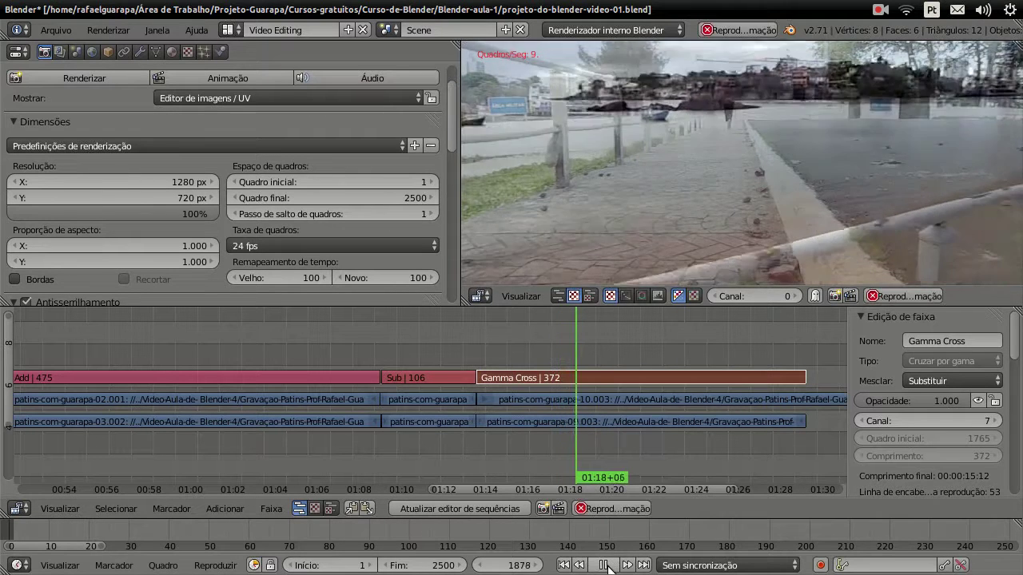
pyautogui.click(604, 565)
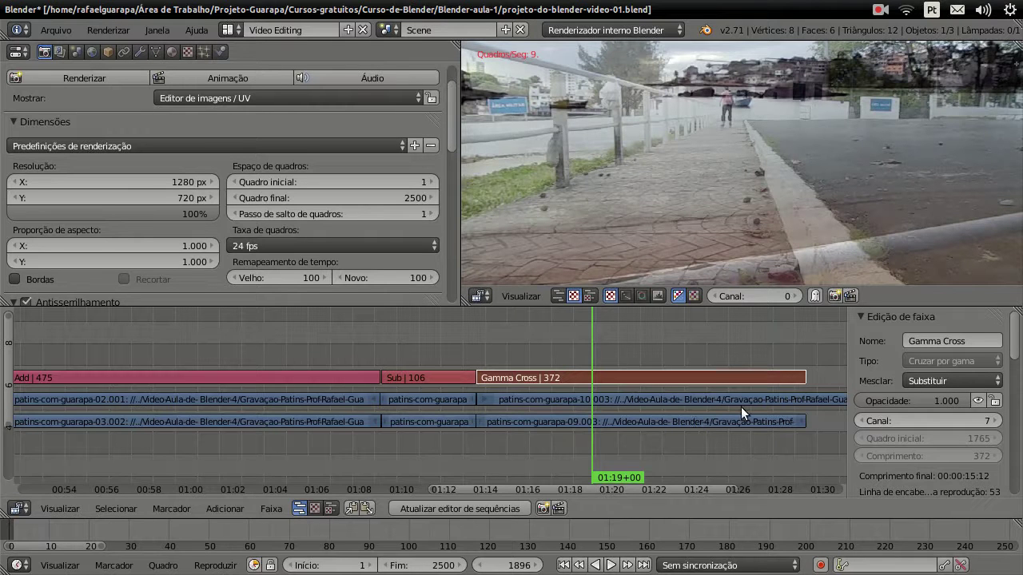
pyautogui.click(610, 565)
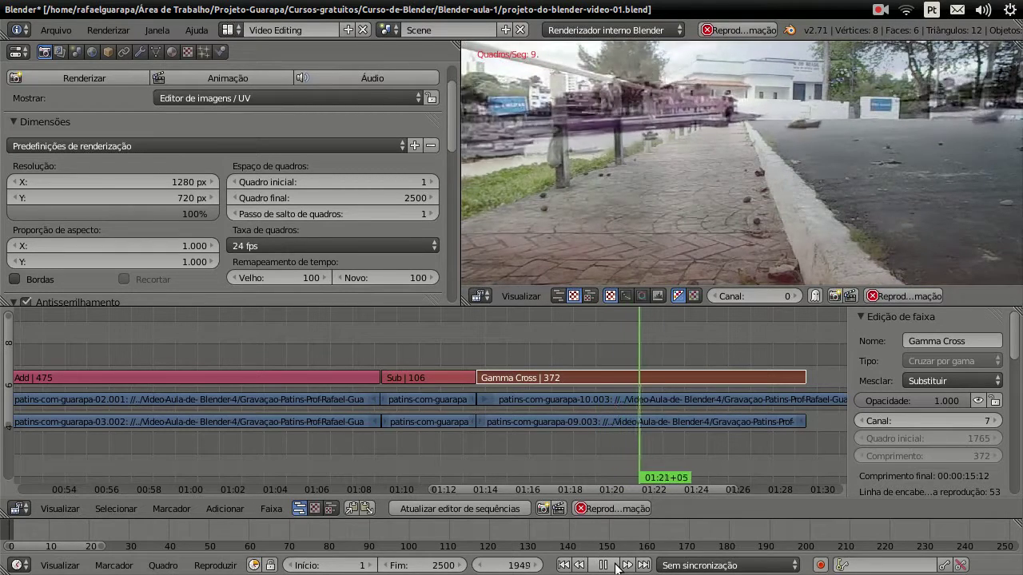
pyautogui.click(615, 565)
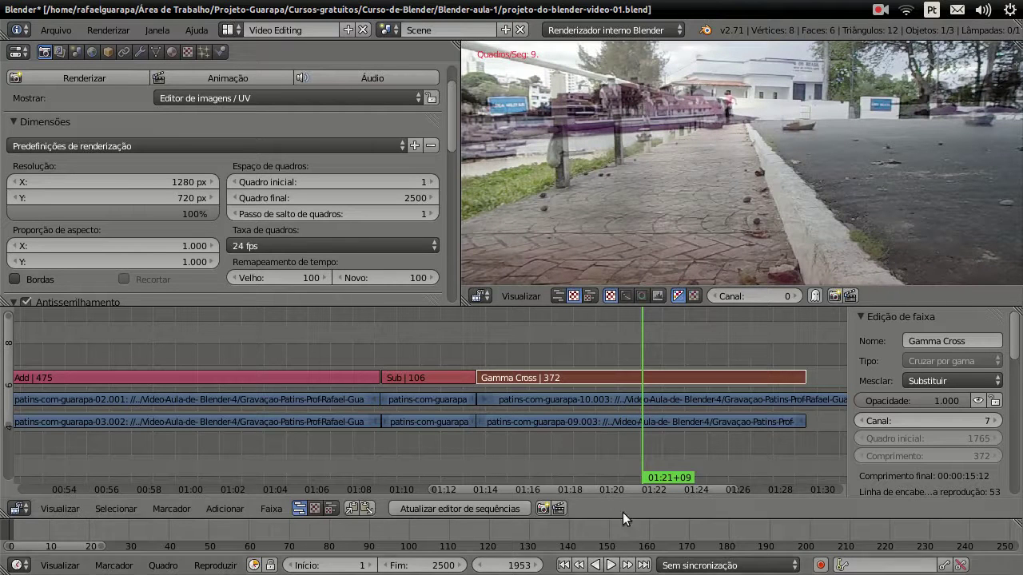
# Step: Scrub through the overlapping skating clips, then add a 372-frame Gamma Cross strip between them
pyautogui.moveTo(653, 458); pyautogui.dragTo(775, 462)
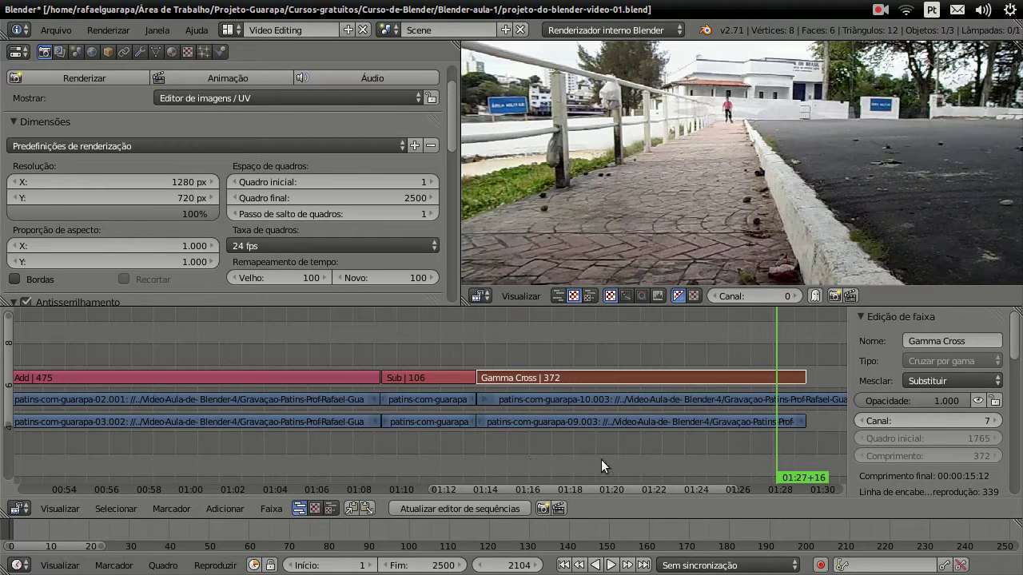
pyautogui.moveTo(586, 440)
pyautogui.mouseDown()
pyautogui.moveTo(527, 427)
pyautogui.moveTo(600, 433)
pyautogui.mouseUp()
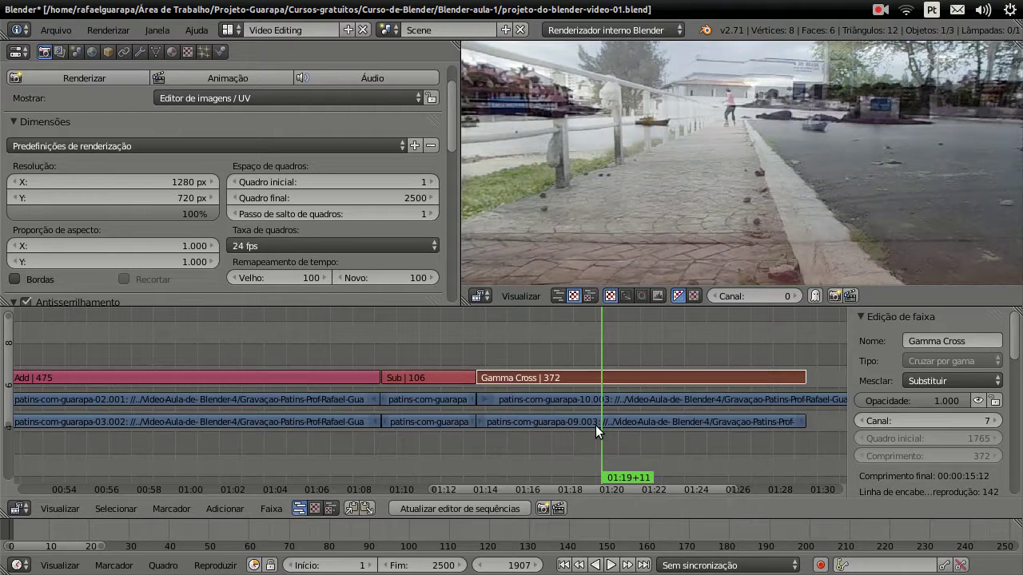
pyautogui.moveTo(619, 434); pyautogui.dragTo(792, 447)
pyautogui.moveTo(767, 446); pyautogui.dragTo(698, 447)
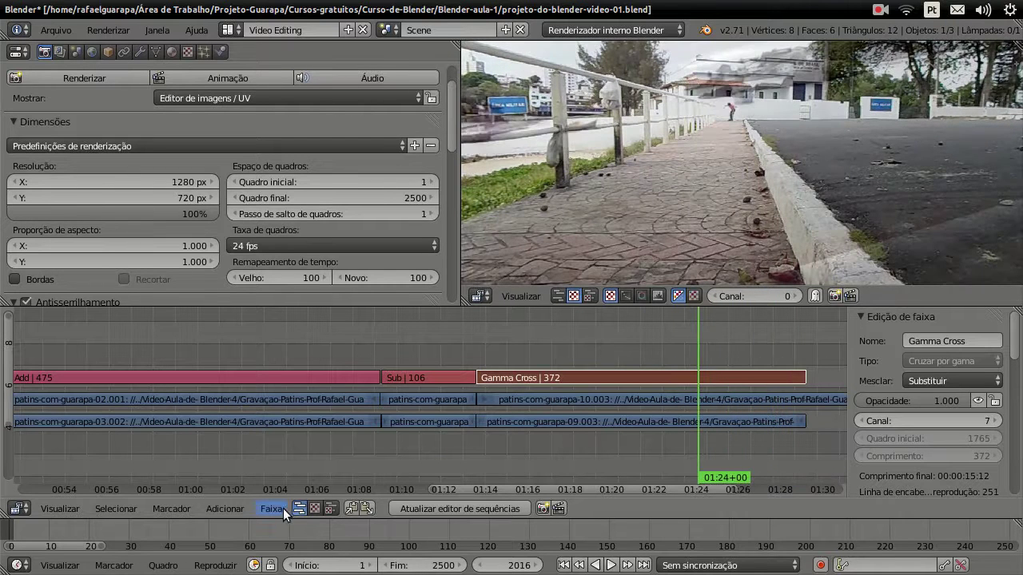
pyautogui.click(276, 509)
pyautogui.click(219, 509)
# Step: Select clip 10.003 and scrub across the Gamma Cross transition to frame 2131
pyautogui.moveTo(393, 252)
pyautogui.click(587, 424)
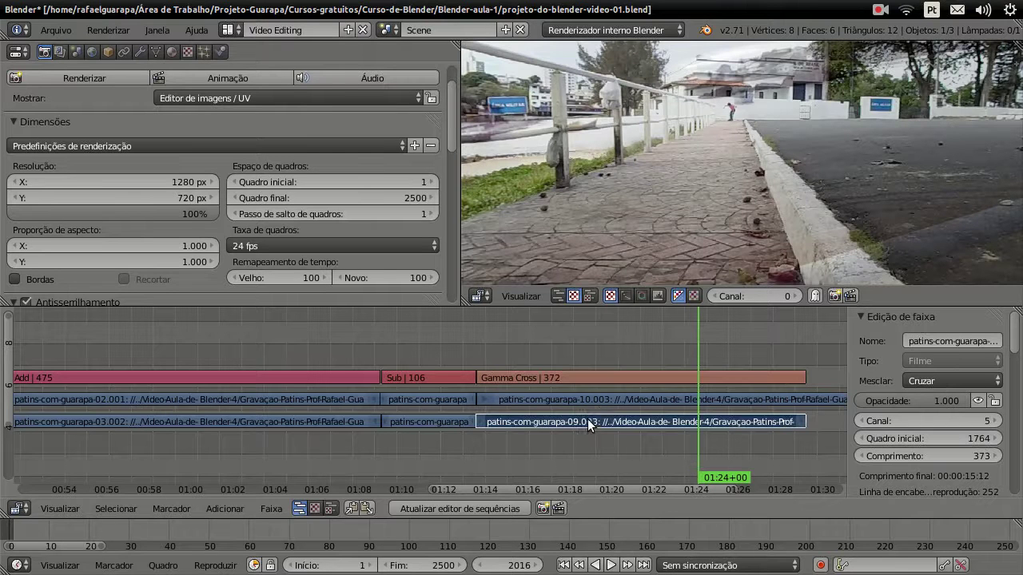
pyautogui.click(602, 403)
pyautogui.moveTo(679, 359); pyautogui.dragTo(790, 378)
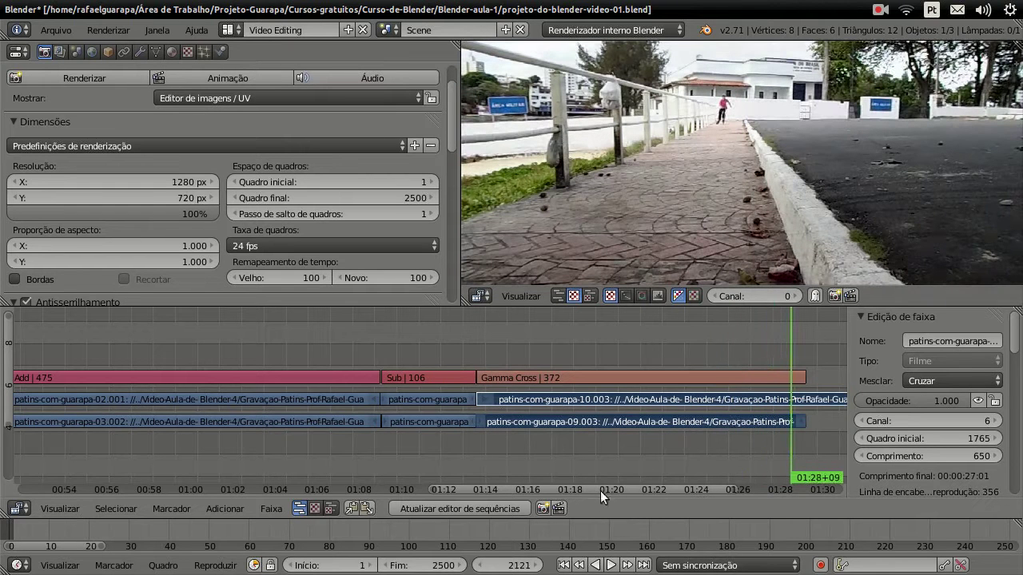
pyautogui.moveTo(571, 493); pyautogui.dragTo(673, 500)
pyautogui.hotkey('shift', 'Up')
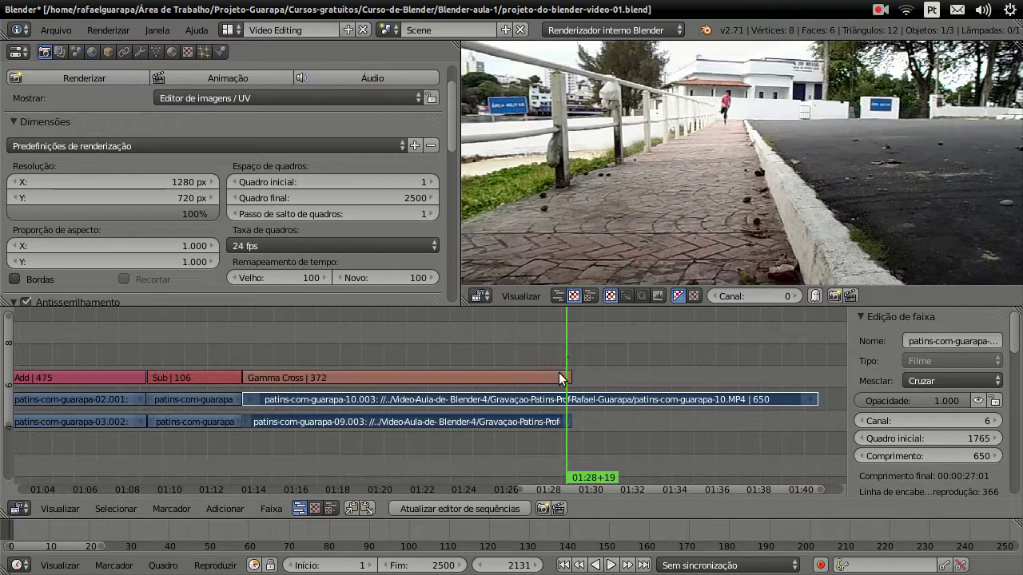
pyautogui.click(234, 509)
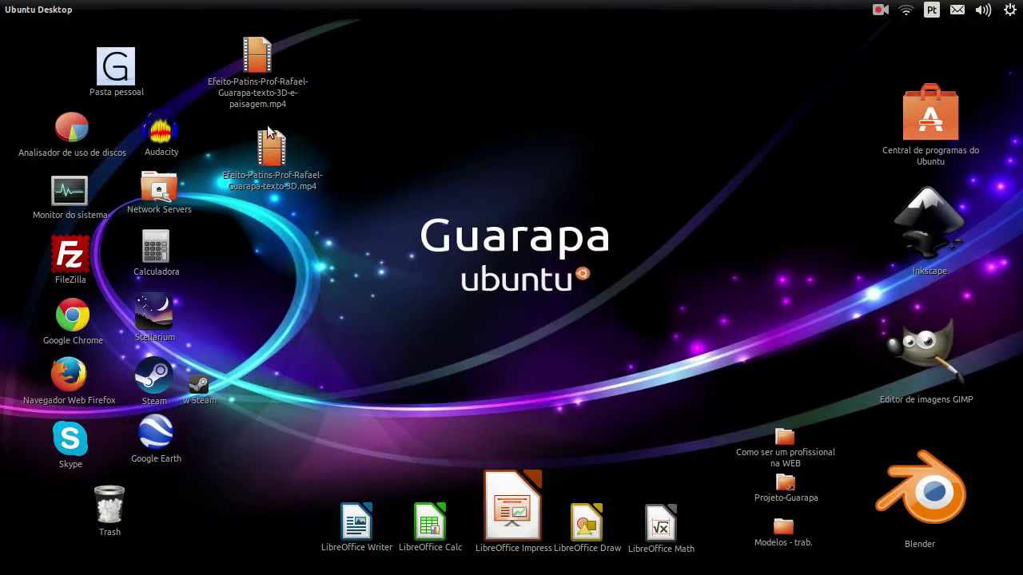
# Step: Place the landscape and 3D-text video files side by side near the top of the desktop
pyautogui.moveTo(257, 58); pyautogui.dragTo(369, 92)
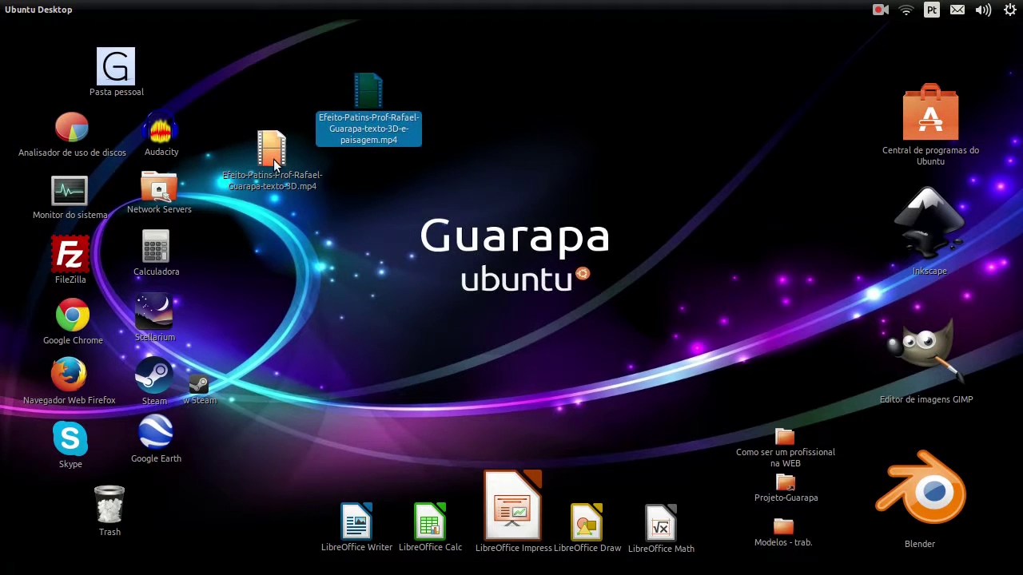
pyautogui.moveTo(274, 164); pyautogui.dragTo(487, 112)
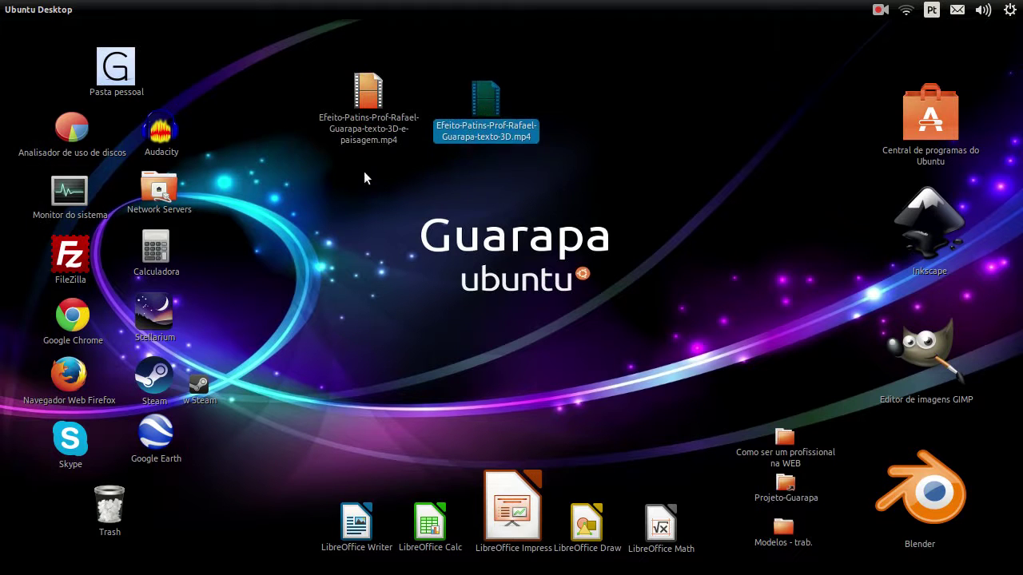
pyautogui.moveTo(363, 171); pyautogui.dragTo(473, 130)
pyautogui.click(413, 137)
# Step: Select the 3D-text video file and bring the Blender project window back
pyautogui.click(386, 145)
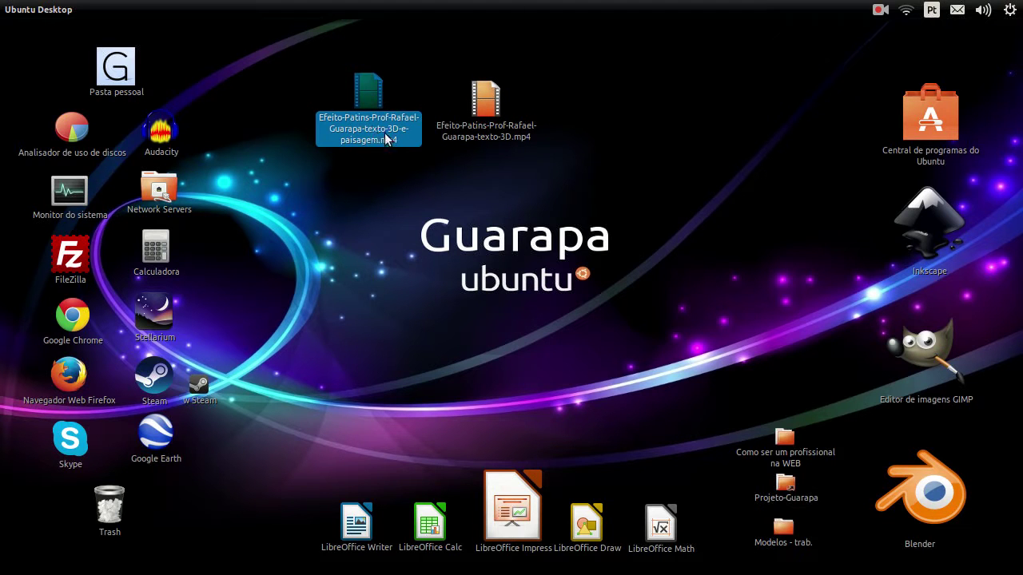
pyautogui.click(515, 145)
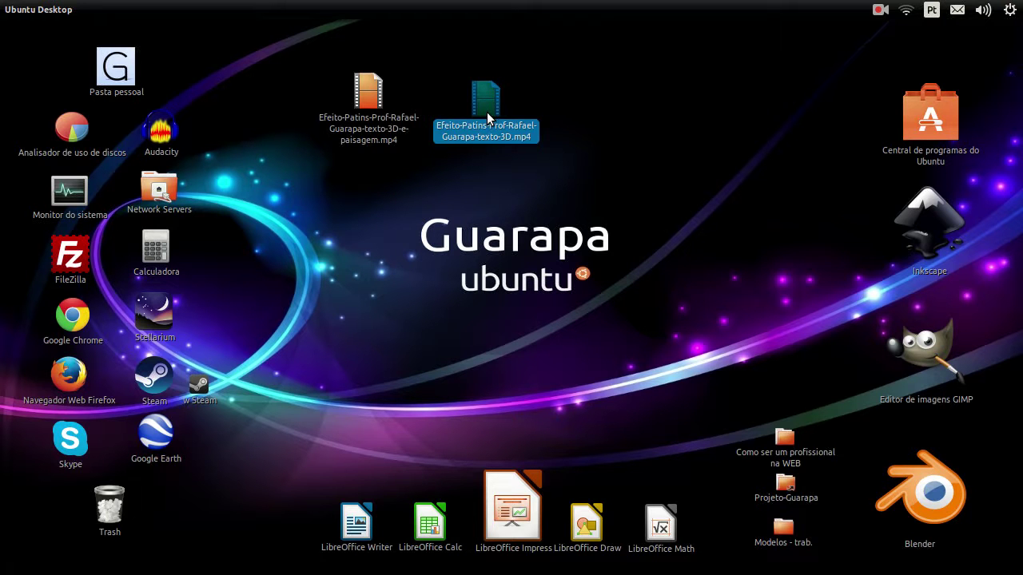
pyautogui.moveTo(6, 256)
pyautogui.click(23, 337)
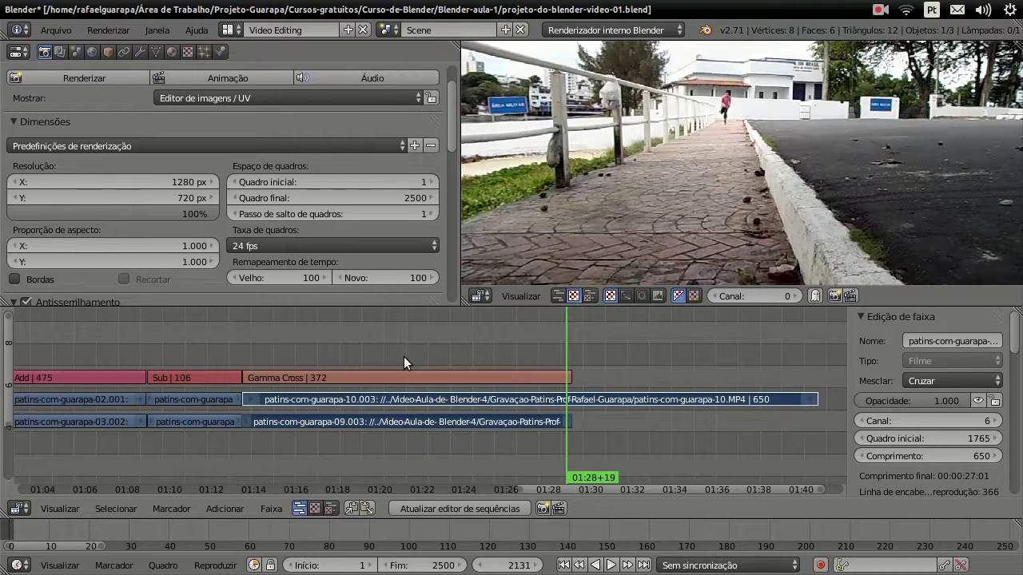
pyautogui.hotkey('ctrl', 'F11')
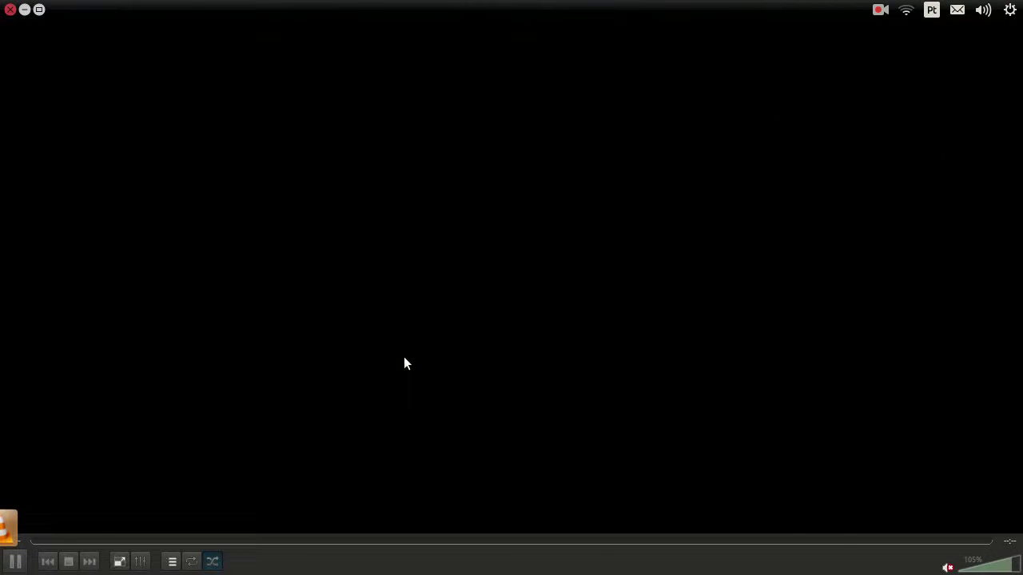
# Step: Play the 3D-text skating video in VLC to its 00:07 end, then close the player
pyautogui.press('space')
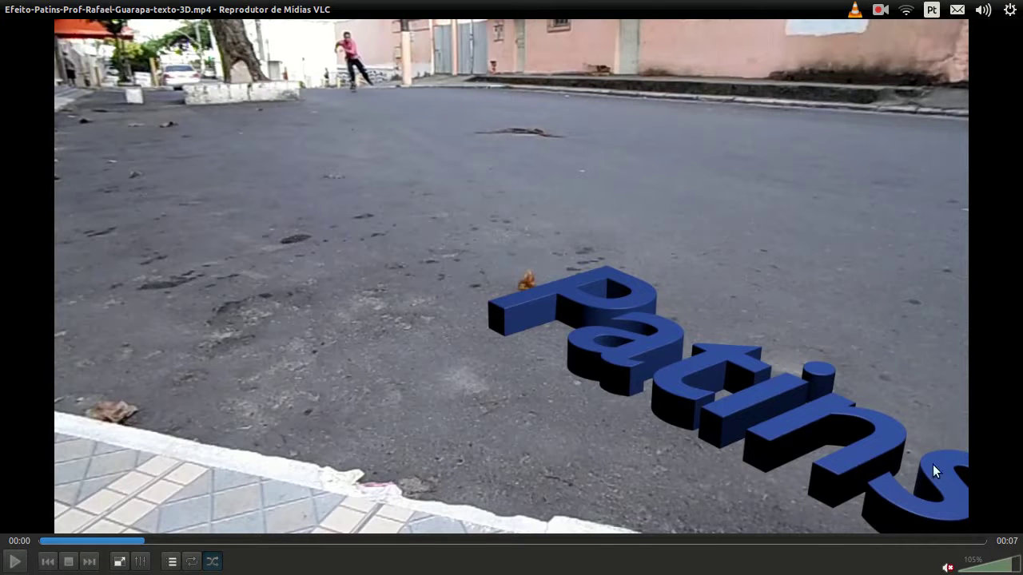
pyautogui.press('space')
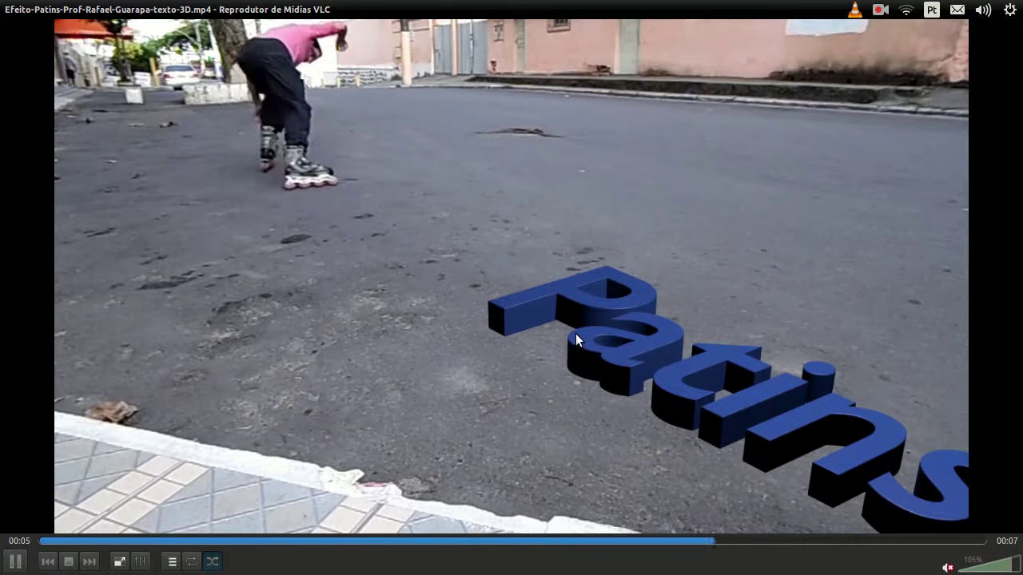
pyautogui.press('space')
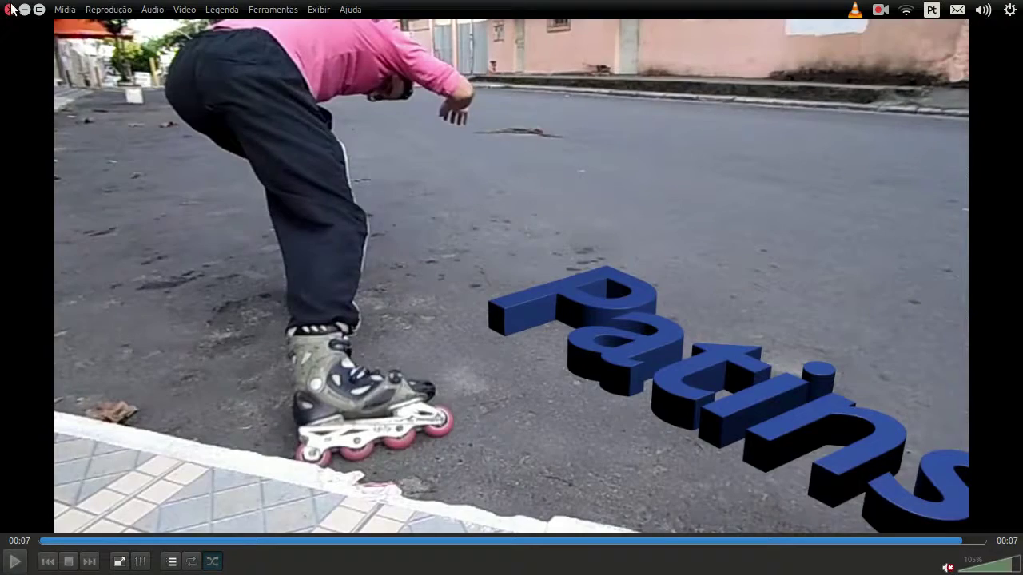
pyautogui.click(10, 10)
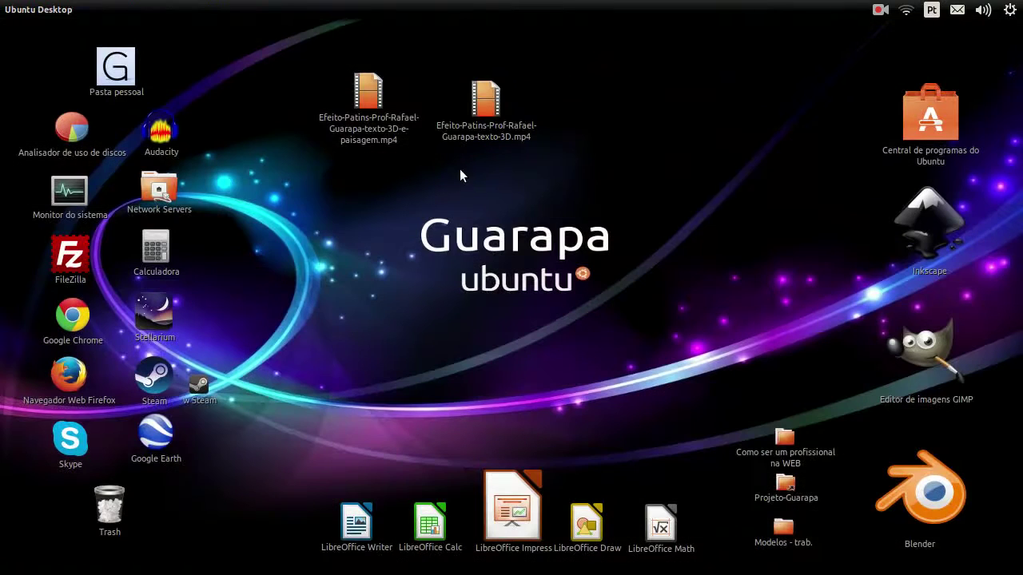
# Step: Play the 3D-text-and-landscape video from the start, pausing at 00:02 and 00:06, then close VLC
pyautogui.click(390, 117)
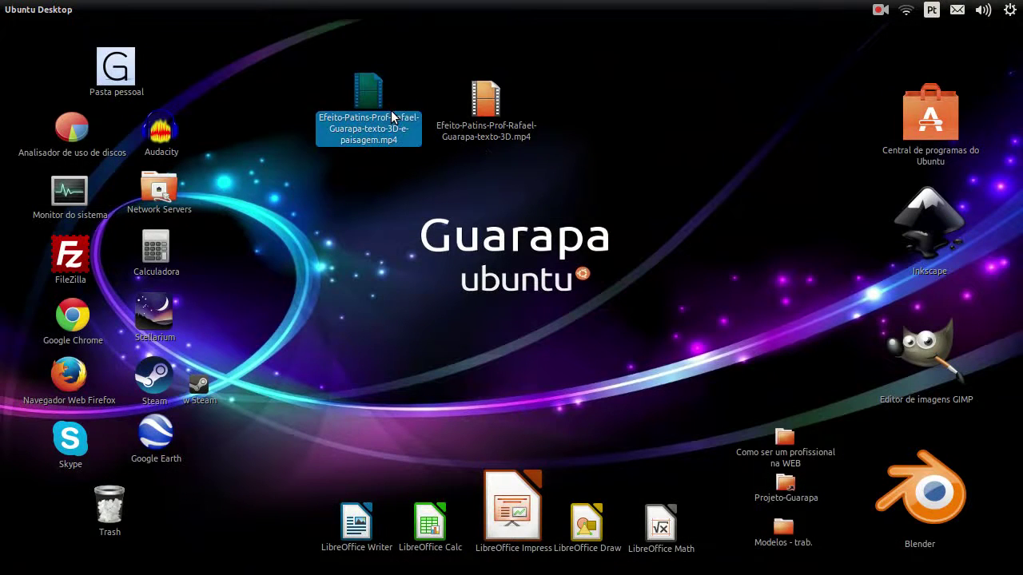
pyautogui.doubleClick(391, 117)
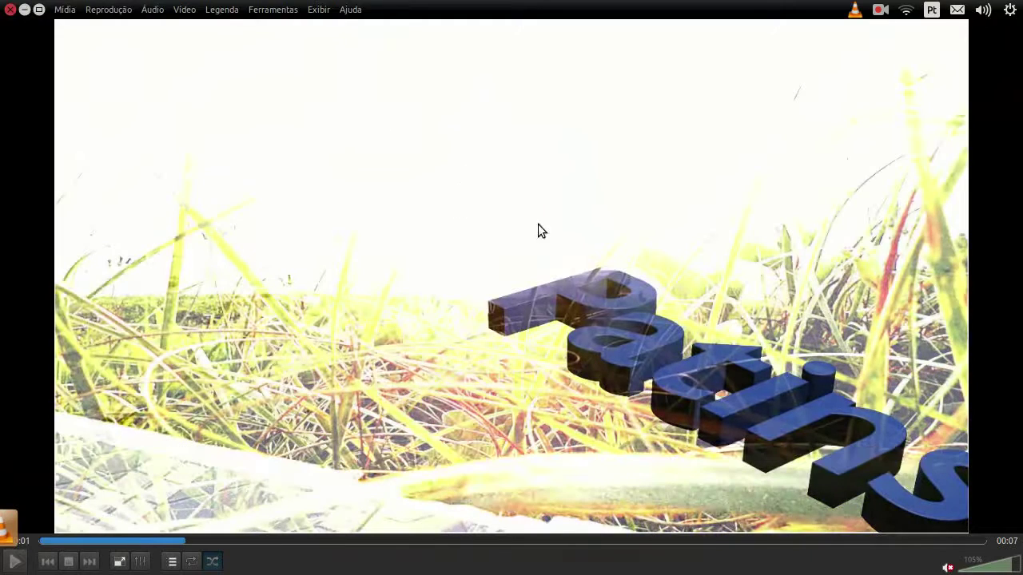
pyautogui.moveTo(182, 541); pyautogui.dragTo(43, 541)
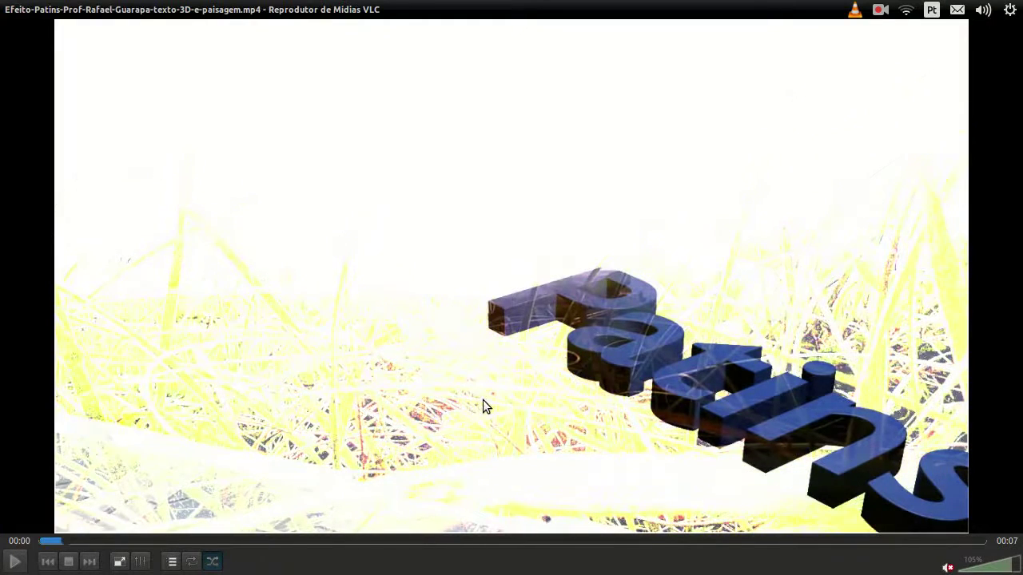
pyautogui.press('space')
pyautogui.press('space')
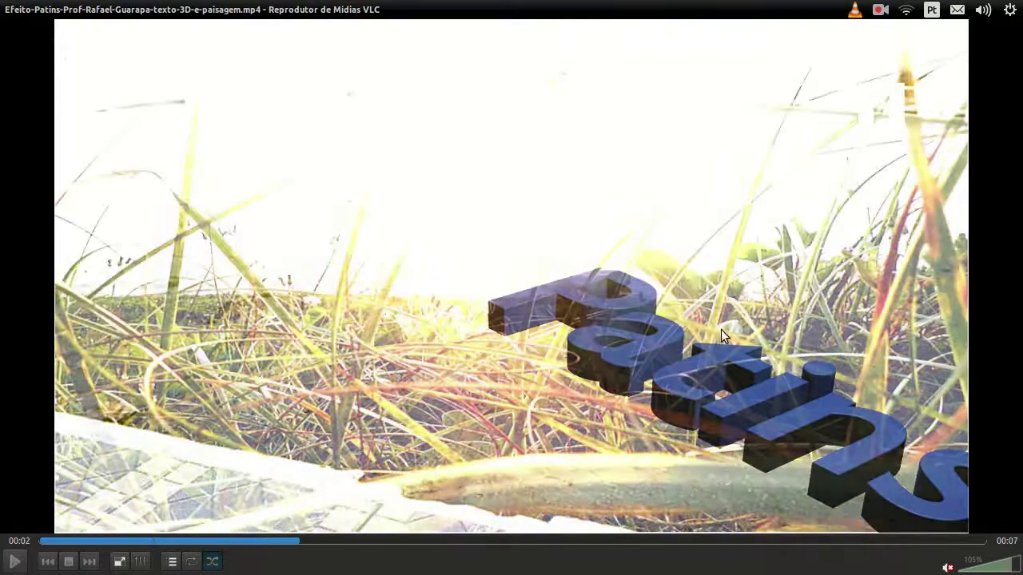
pyautogui.press('space')
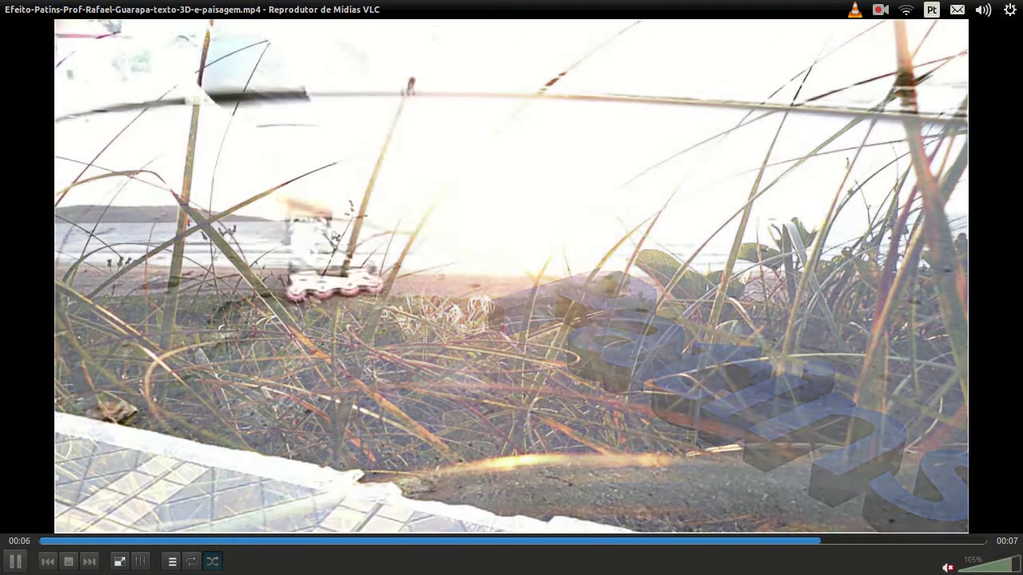
pyautogui.press('space')
pyautogui.press('space')
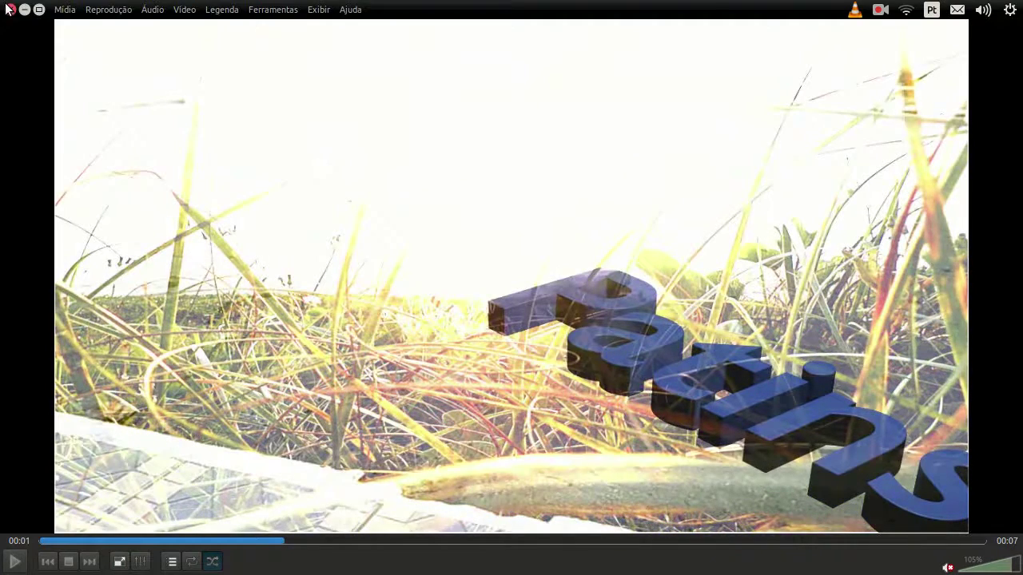
pyautogui.click(8, 9)
pyautogui.moveTo(319, 171); pyautogui.dragTo(519, 136)
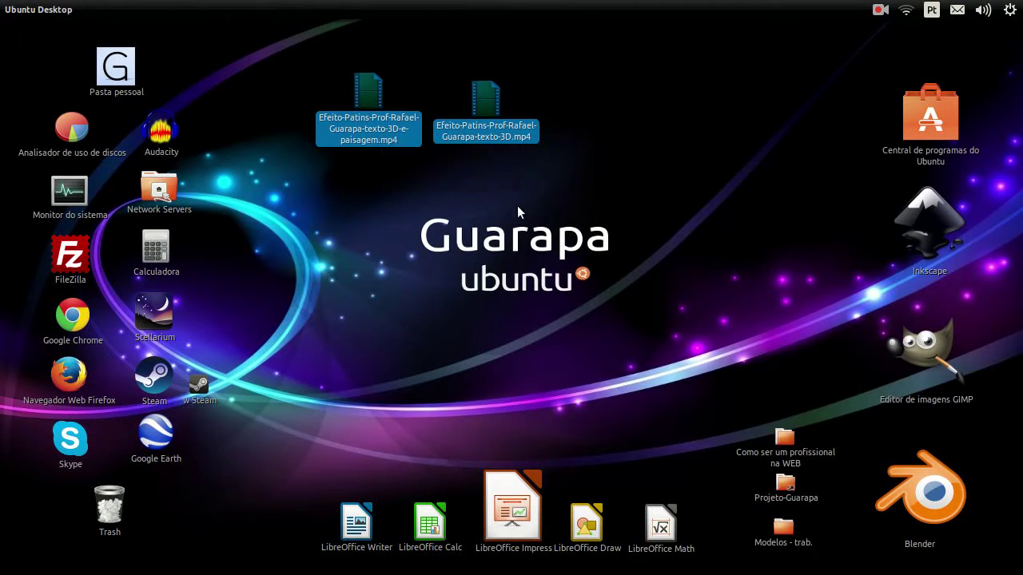
# Step: Restore the Blender video editor window from the Unity launcher
pyautogui.click(13, 329)
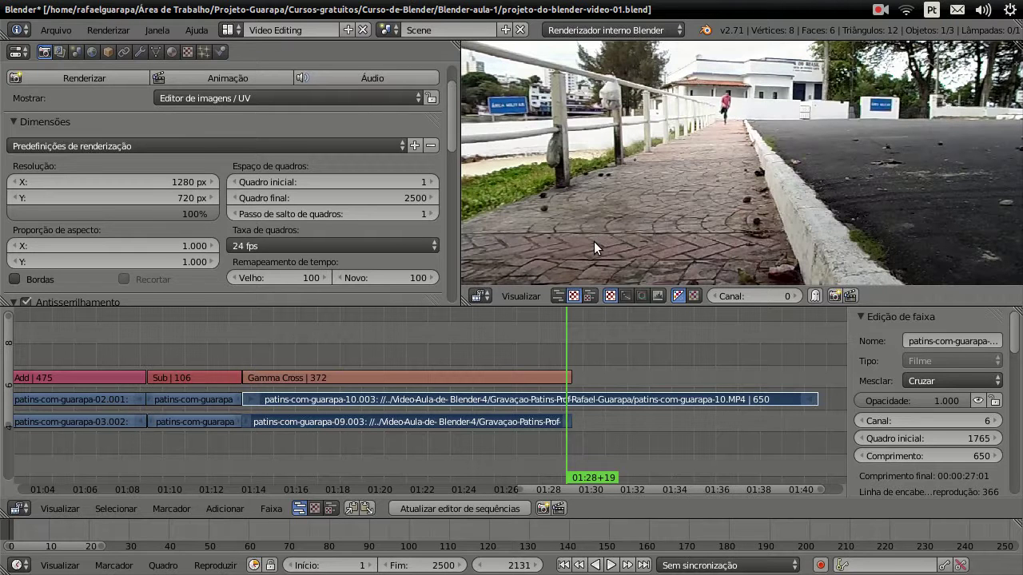
# Step: Save the project as projeto-do-blender-video-01.blend from the File menu
pyautogui.click(62, 30)
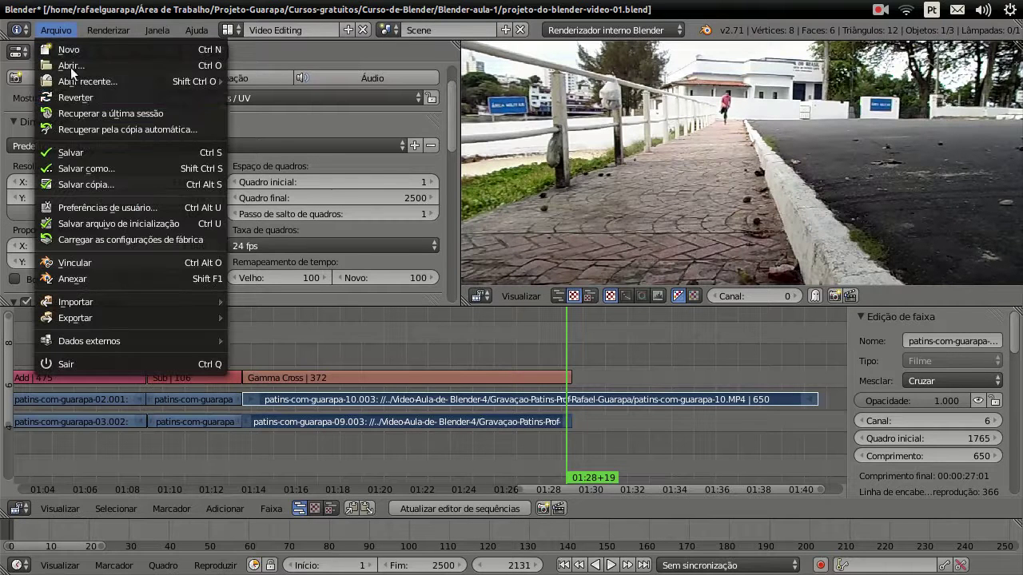
pyautogui.click(88, 151)
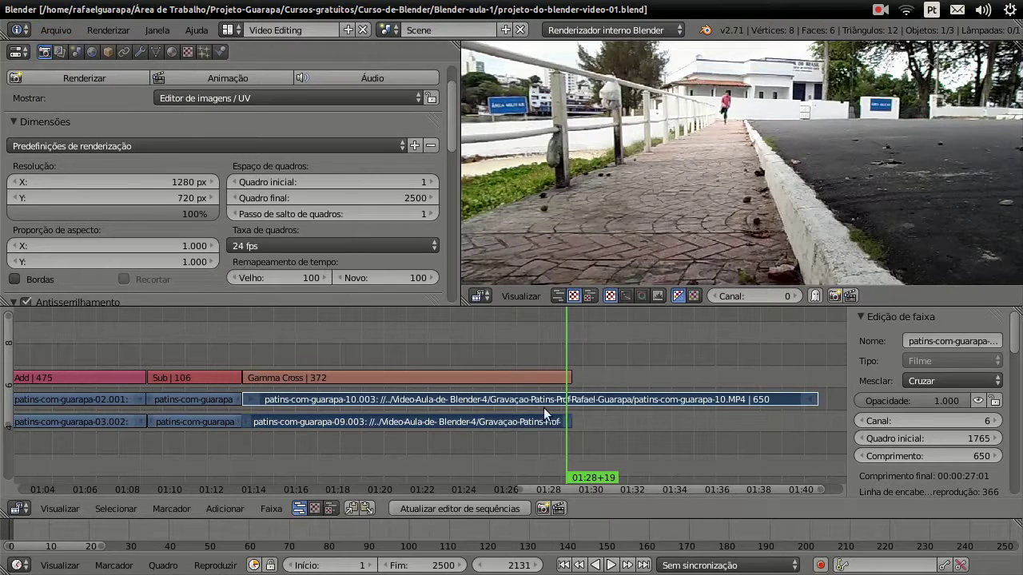
pyautogui.moveTo(553, 365); pyautogui.dragTo(550, 352)
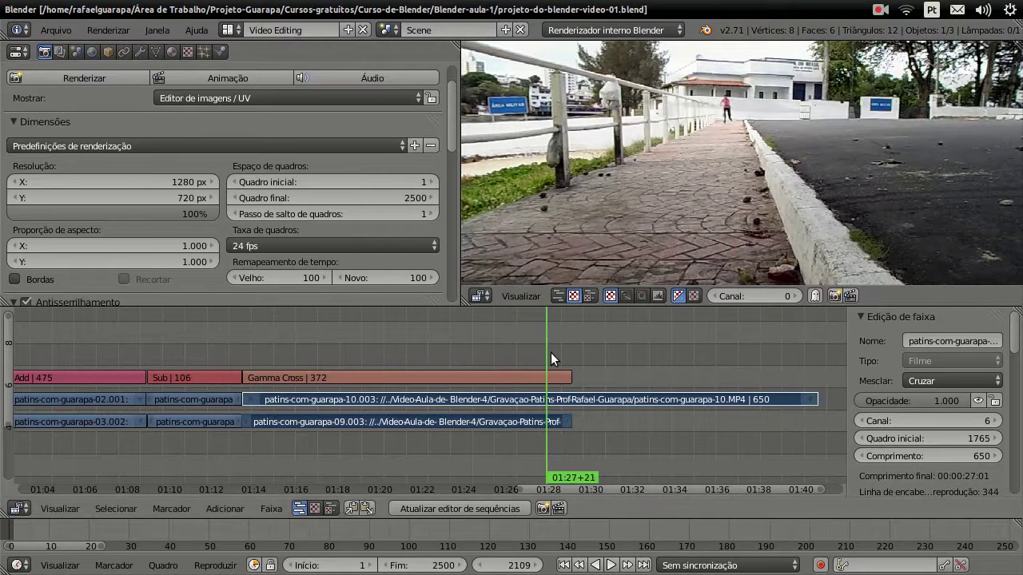